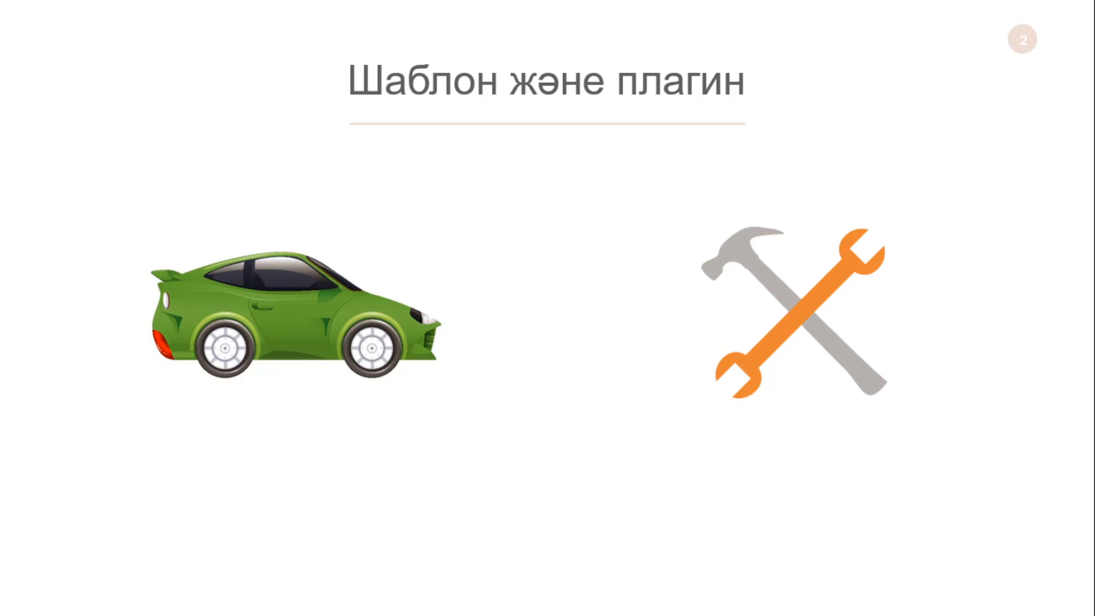
# - Exit the wp2.pptx slideshow and show the desktop
pyautogui.press('Escape')
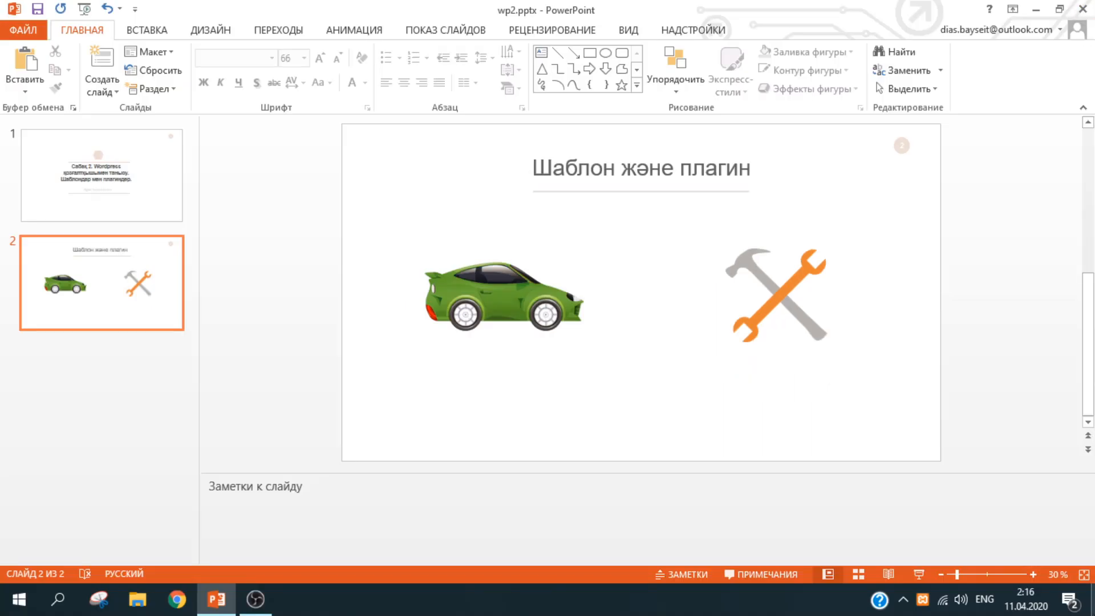
pyautogui.click(1093, 599)
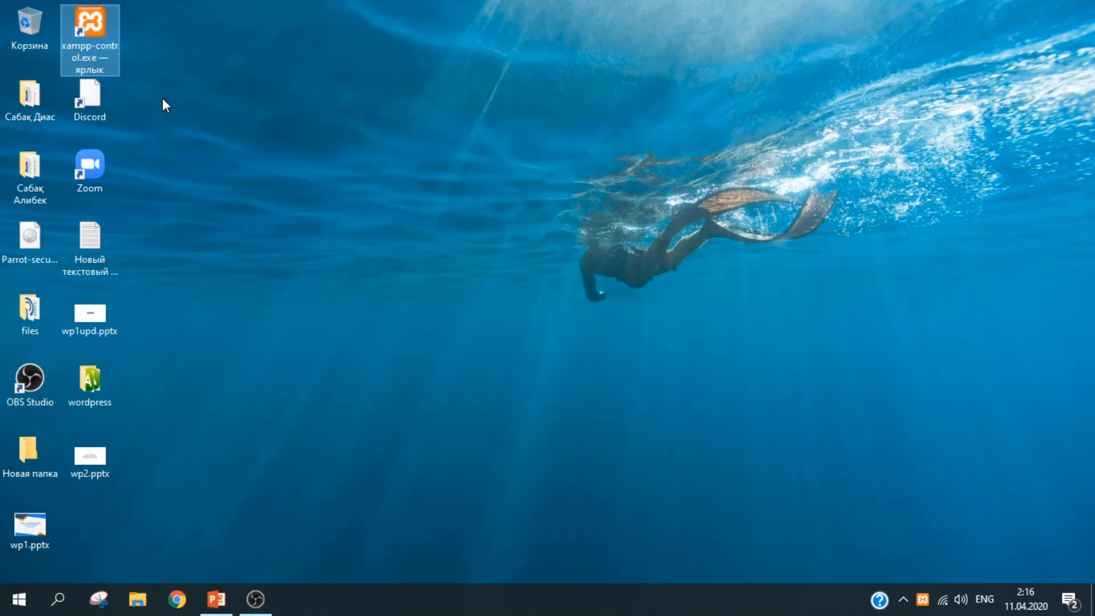
# - Launch XAMPP Control Panel, start Apache (ports 80, 443) and MySQL (3306), then close it
pyautogui.click(258, 119)
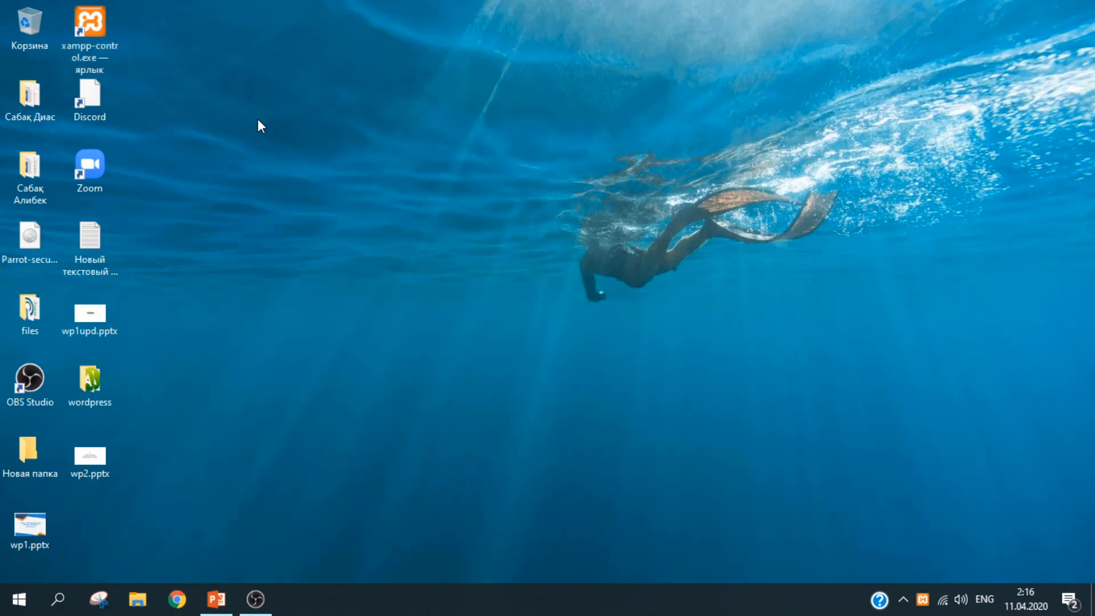
pyautogui.doubleClick(93, 18)
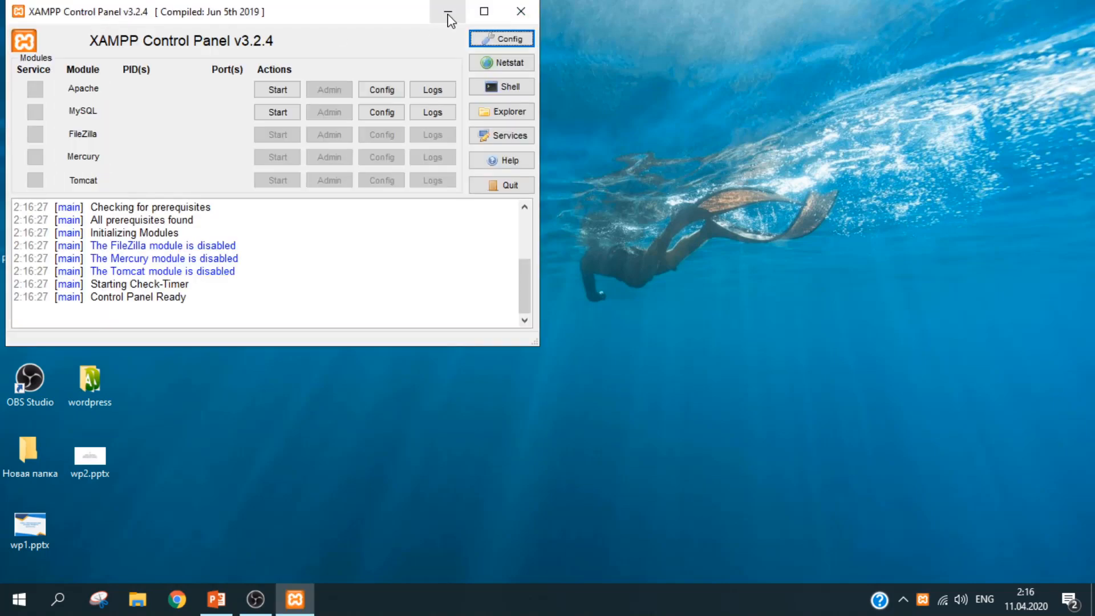
pyautogui.moveTo(418, 18); pyautogui.dragTo(485, 57)
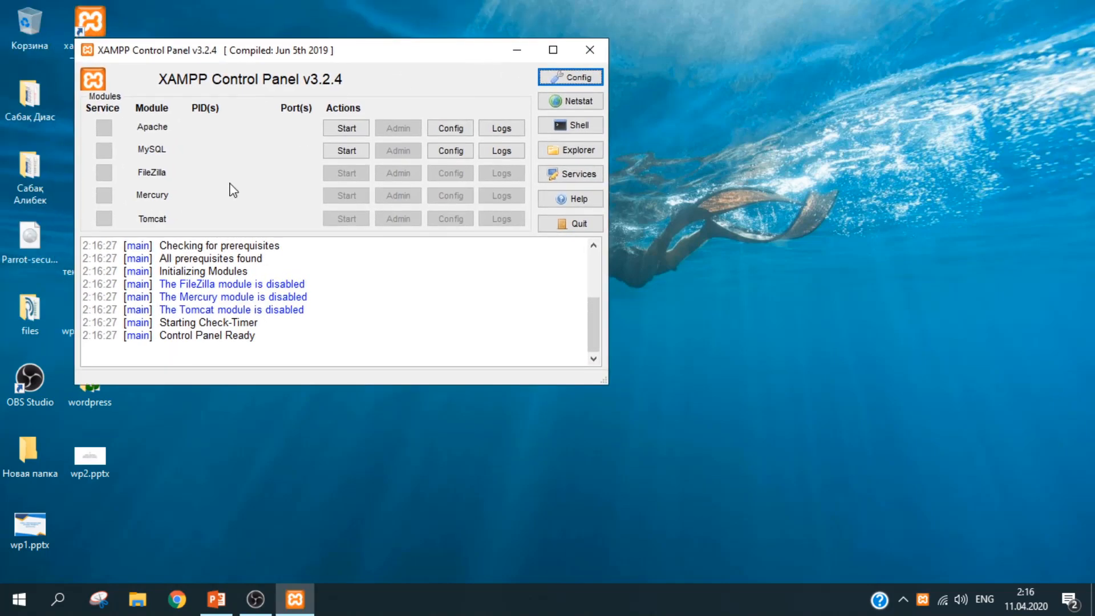
pyautogui.click(354, 130)
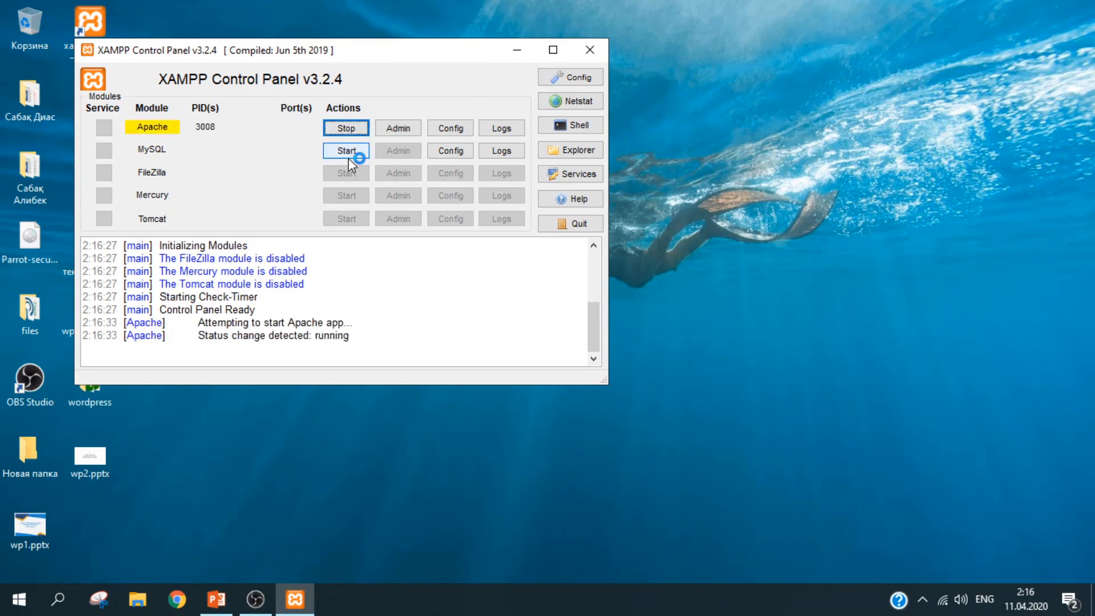
pyautogui.click(348, 153)
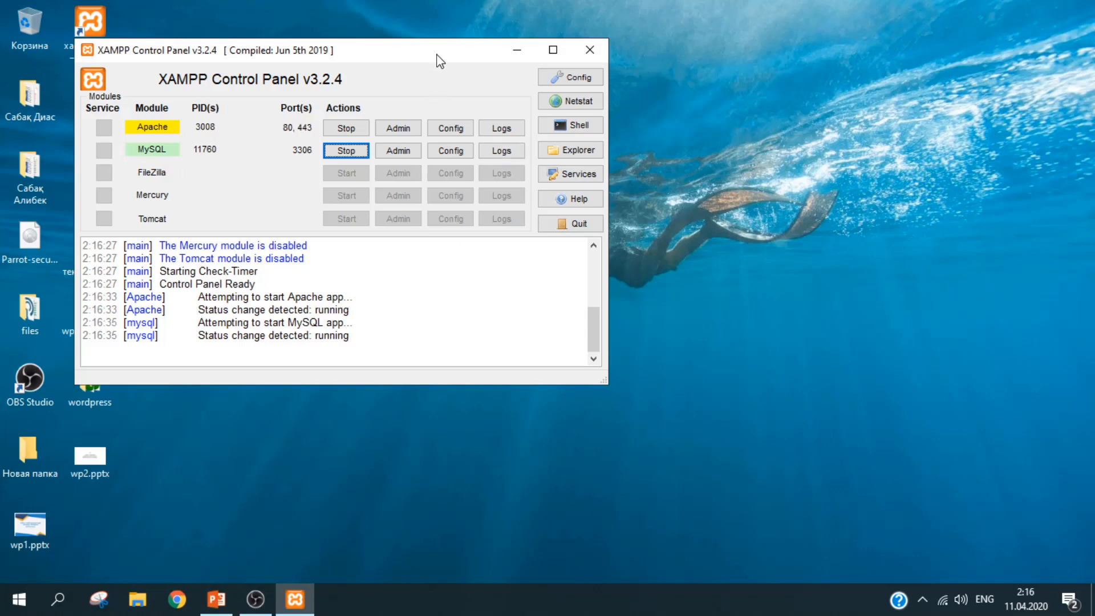
pyautogui.moveTo(439, 55); pyautogui.dragTo(509, 85)
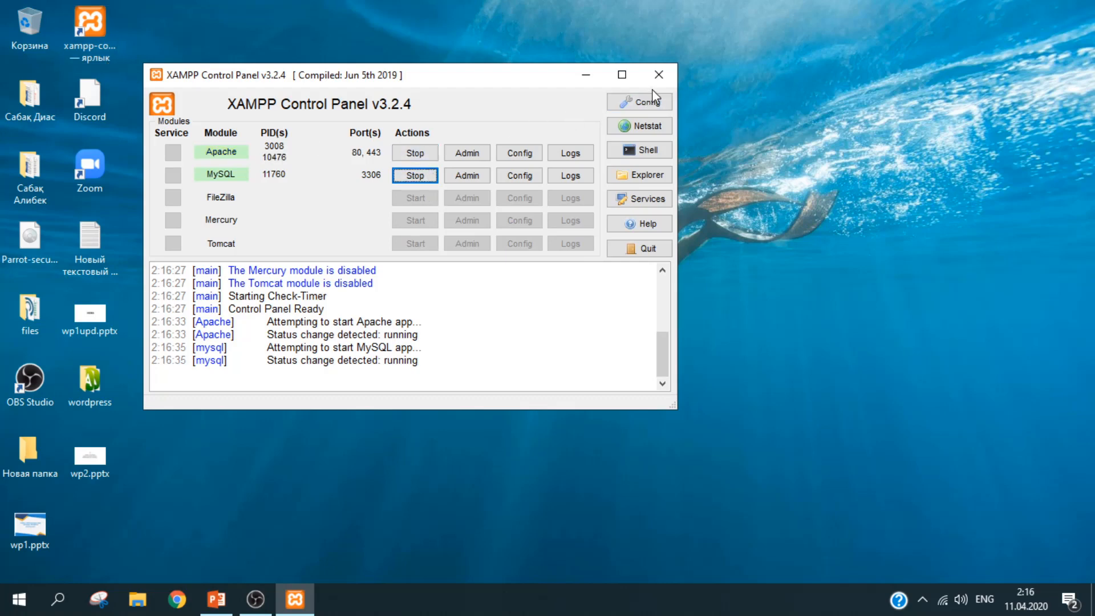
pyautogui.click(660, 72)
pyautogui.click(31, 460)
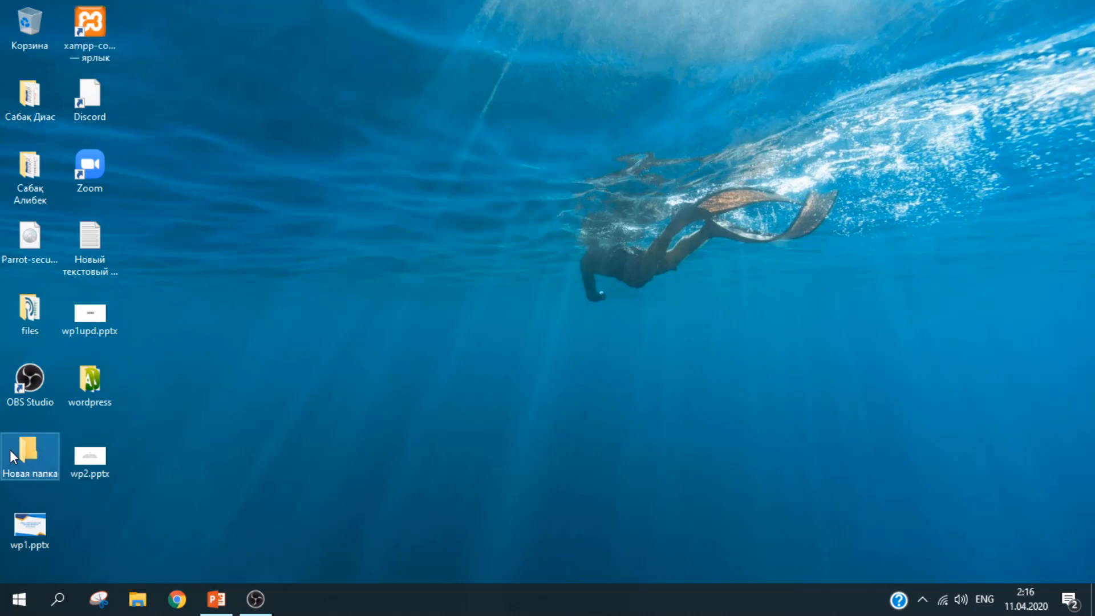
# - Browse to C:\xampp in File Explorer and select xampp-control.exe
pyautogui.doubleClick(9, 449)
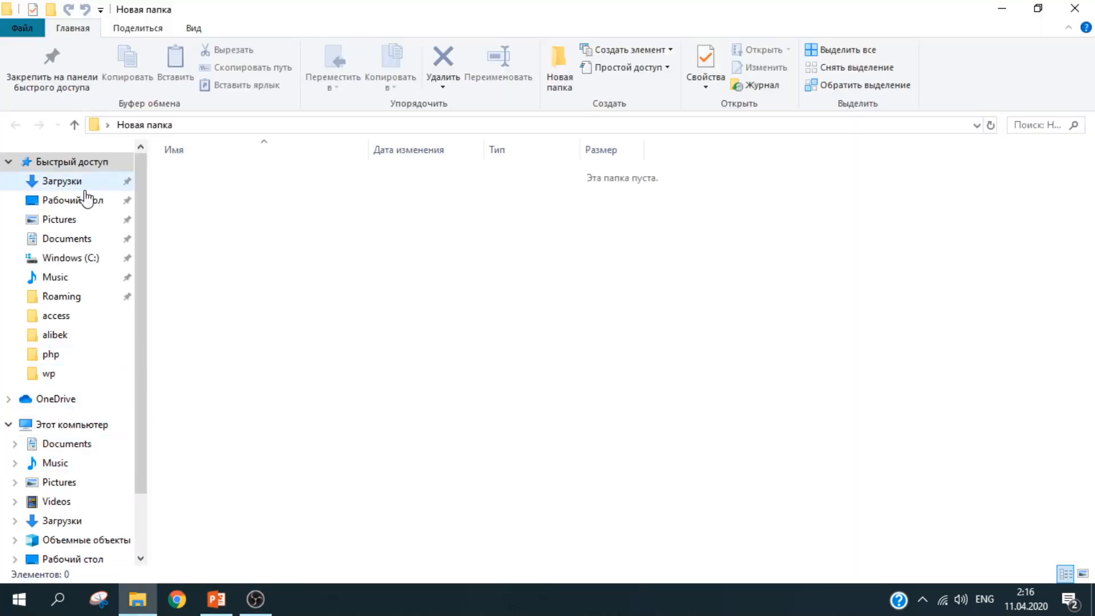
pyautogui.click(60, 259)
pyautogui.moveTo(1093, 191); pyautogui.dragTo(1094, 363)
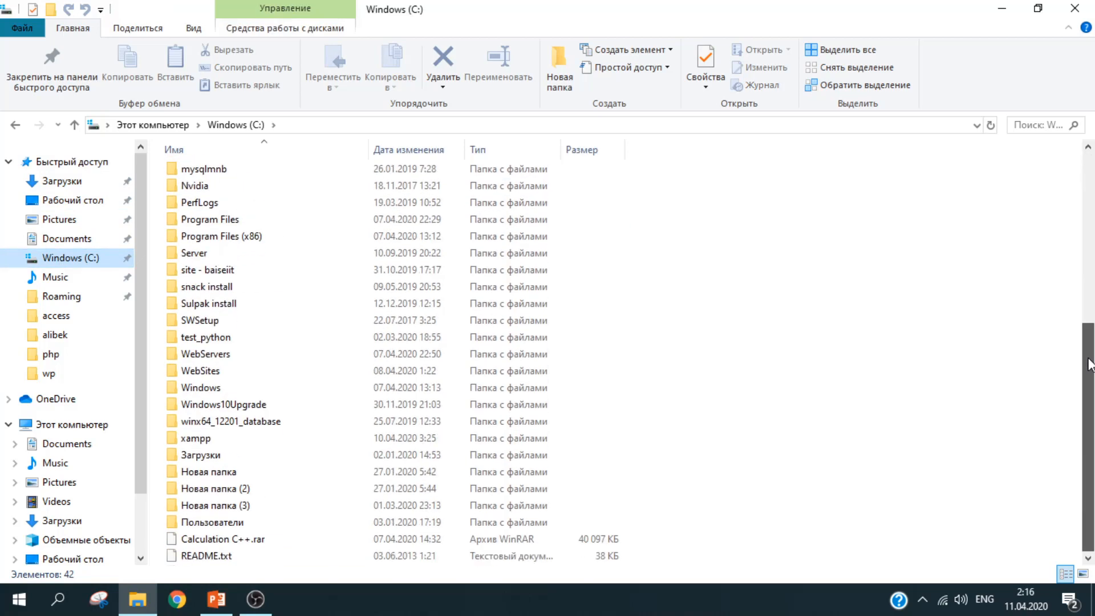
pyautogui.doubleClick(247, 438)
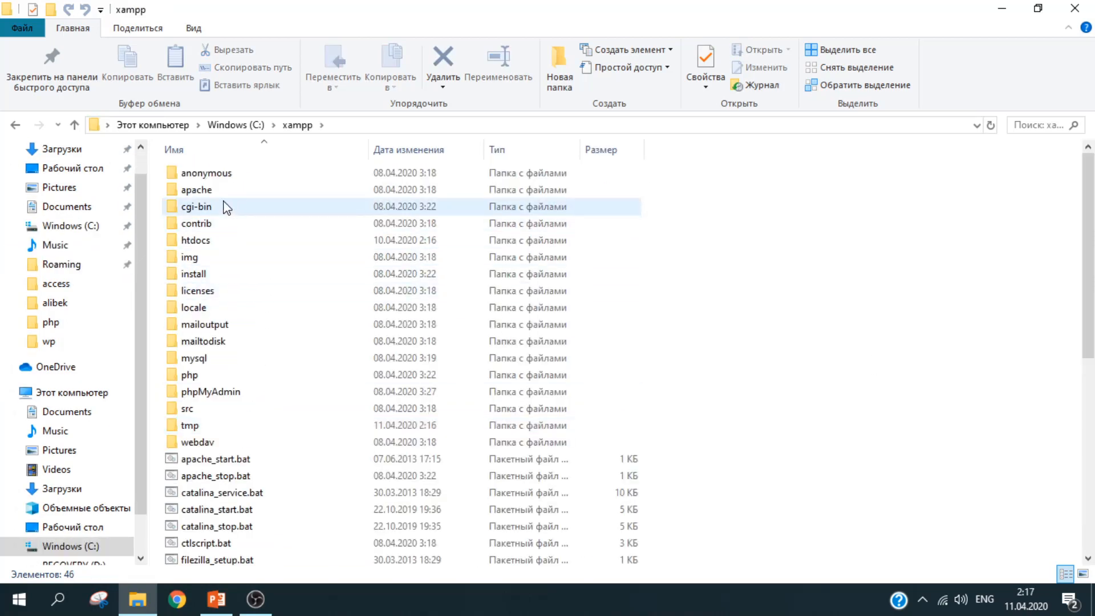
pyautogui.scroll(-7, 1093, 252)
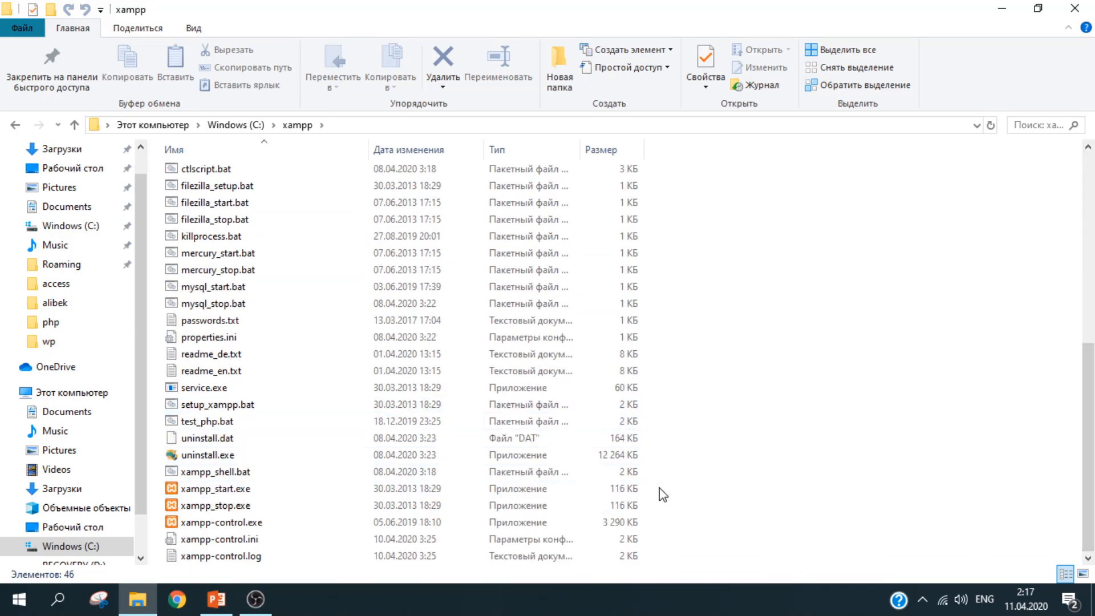
pyautogui.moveTo(671, 491); pyautogui.dragTo(576, 536)
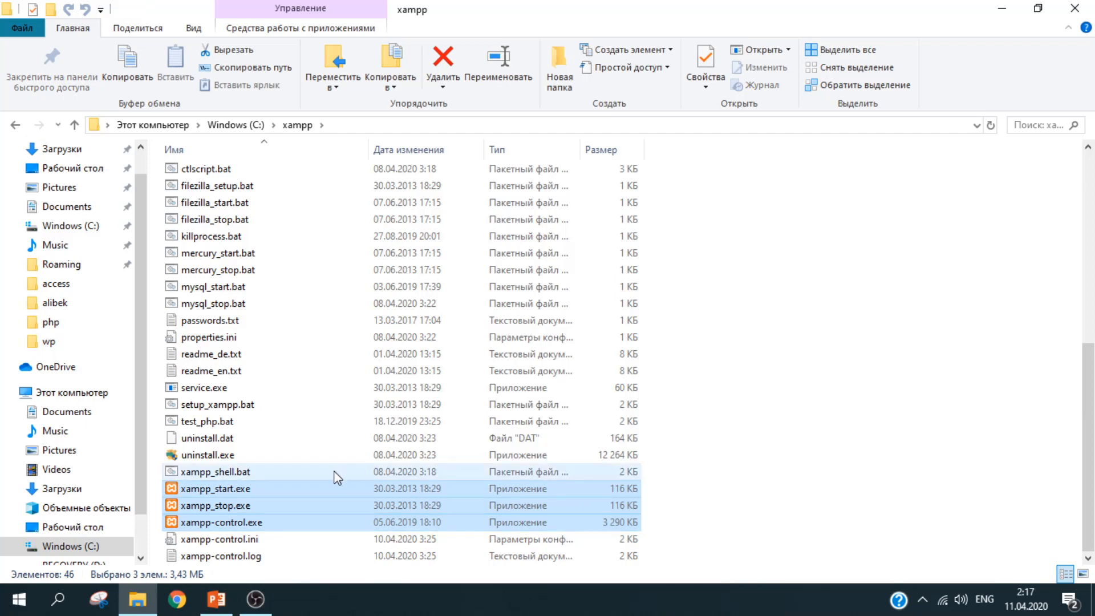
pyautogui.click(278, 522)
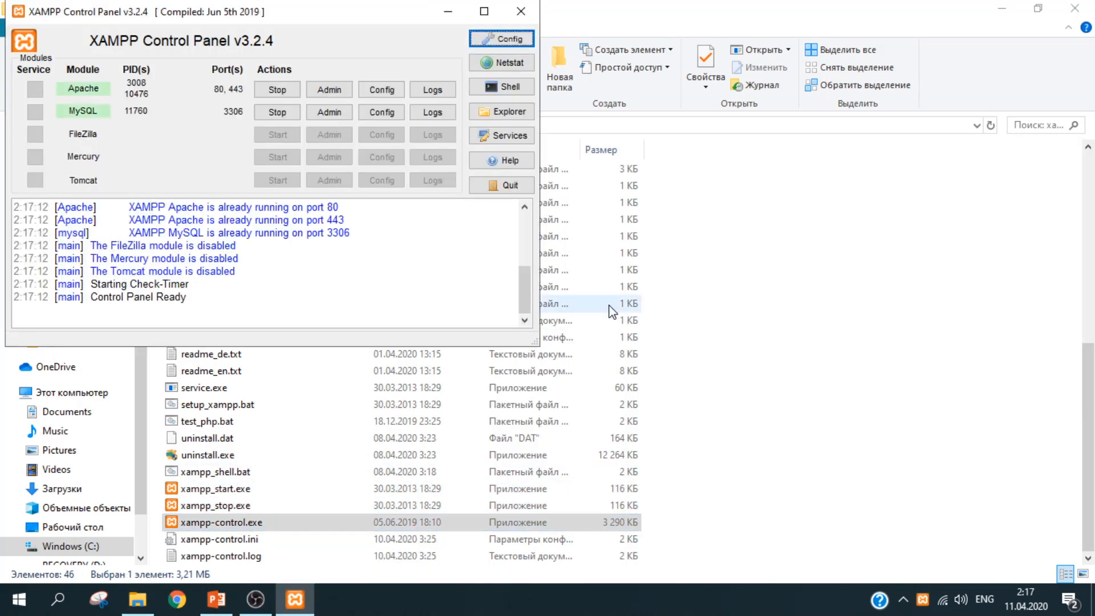
# - Close the reopened XAMPP panel and open the htdocs folder
pyautogui.click(530, 10)
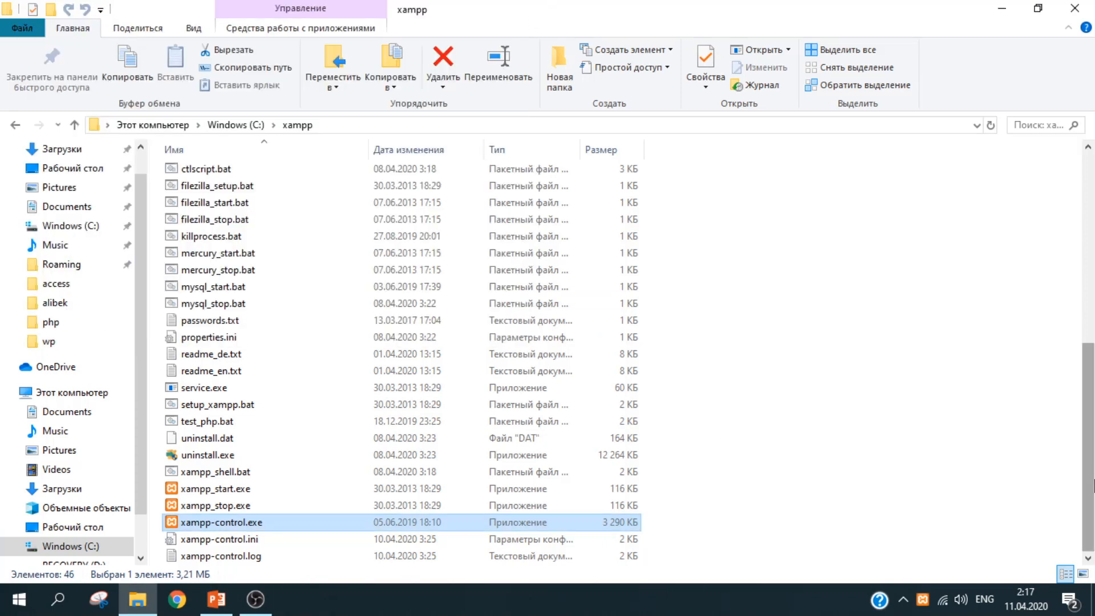
pyautogui.press('h')
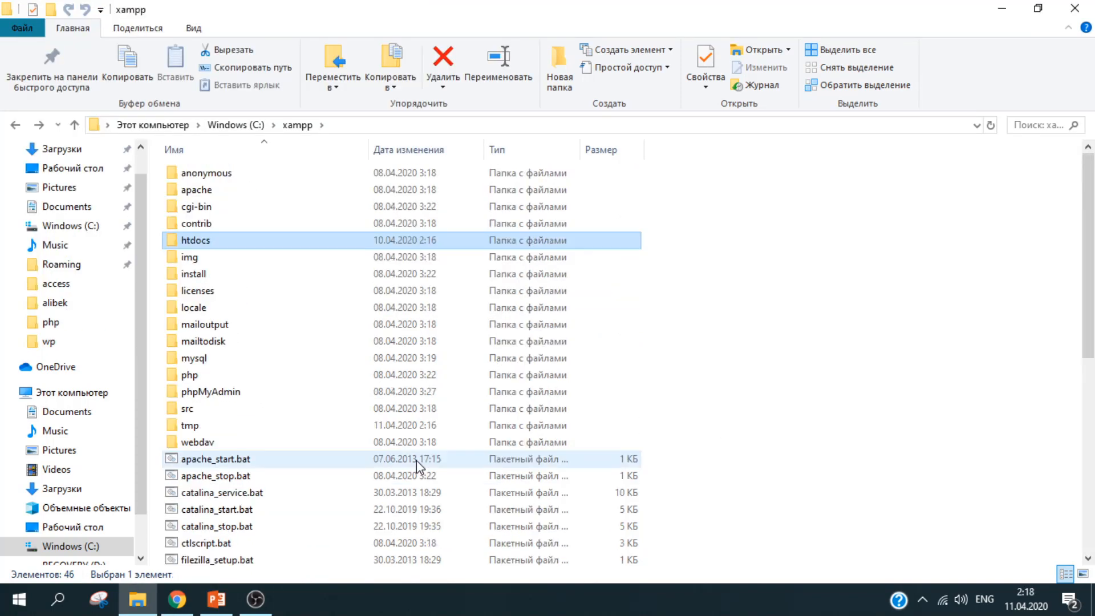
pyautogui.press('Return')
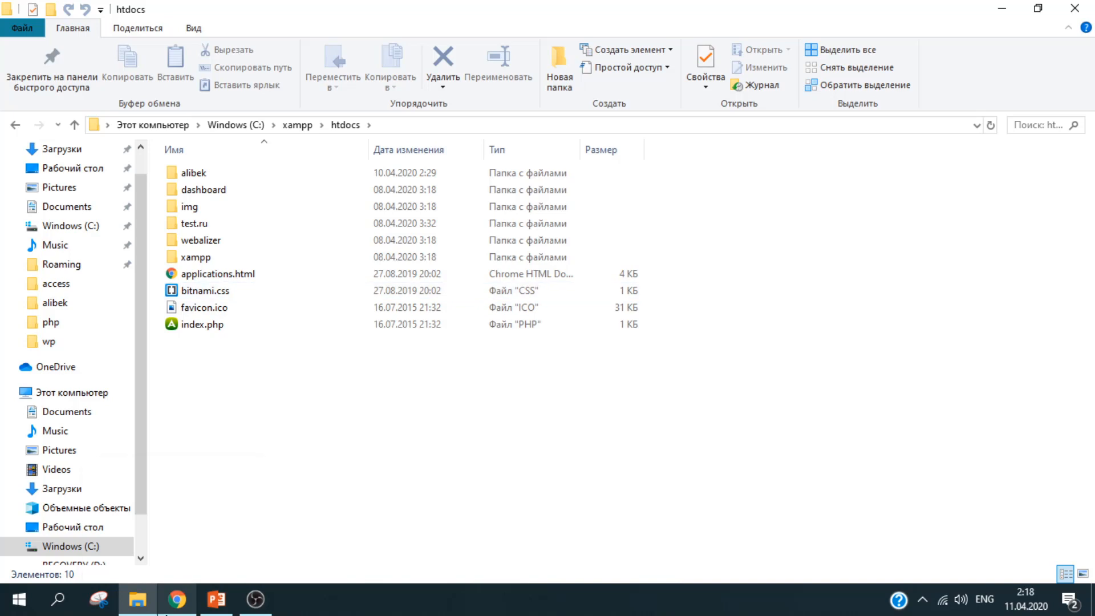
pyautogui.click(177, 599)
pyautogui.click(137, 599)
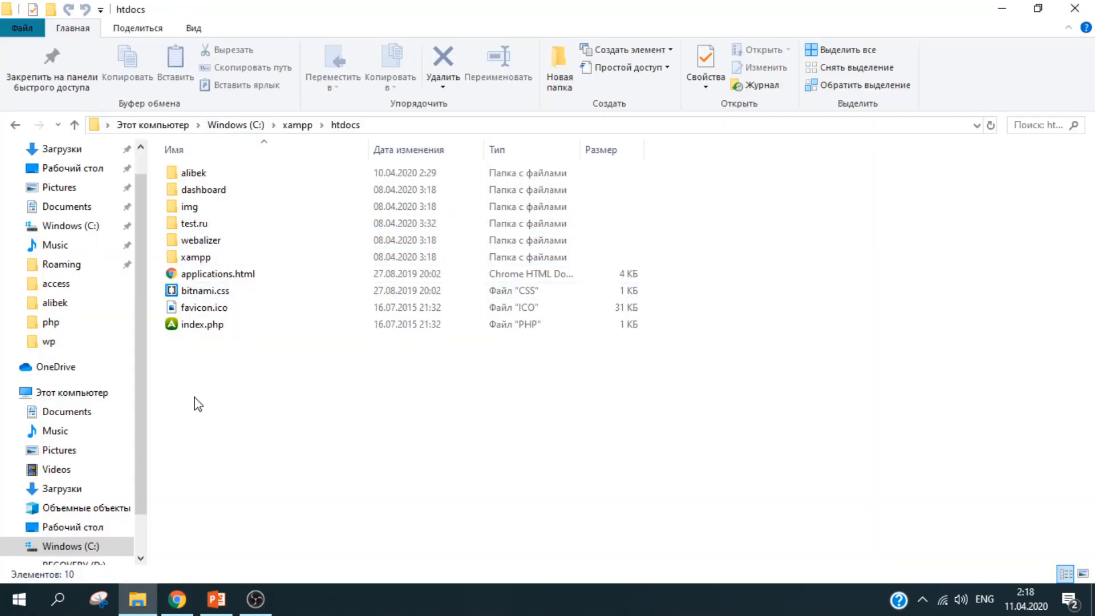
# - Load localhost/test.ru in Chrome and scroll past the Привет, мир! post and widgets
pyautogui.click(176, 598)
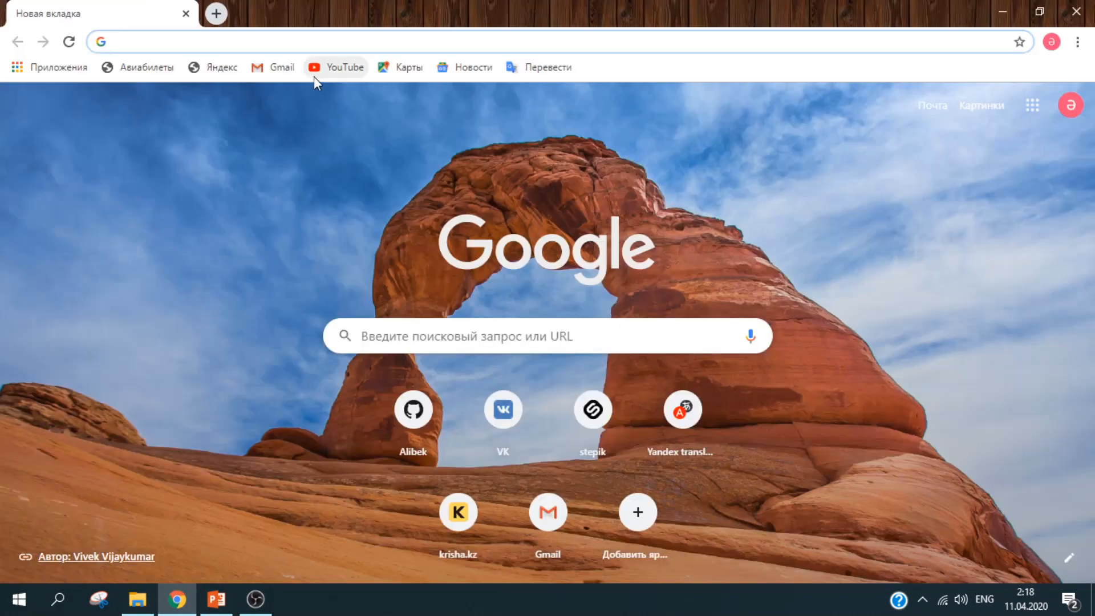
pyautogui.write('lo')
pyautogui.write('host/t')
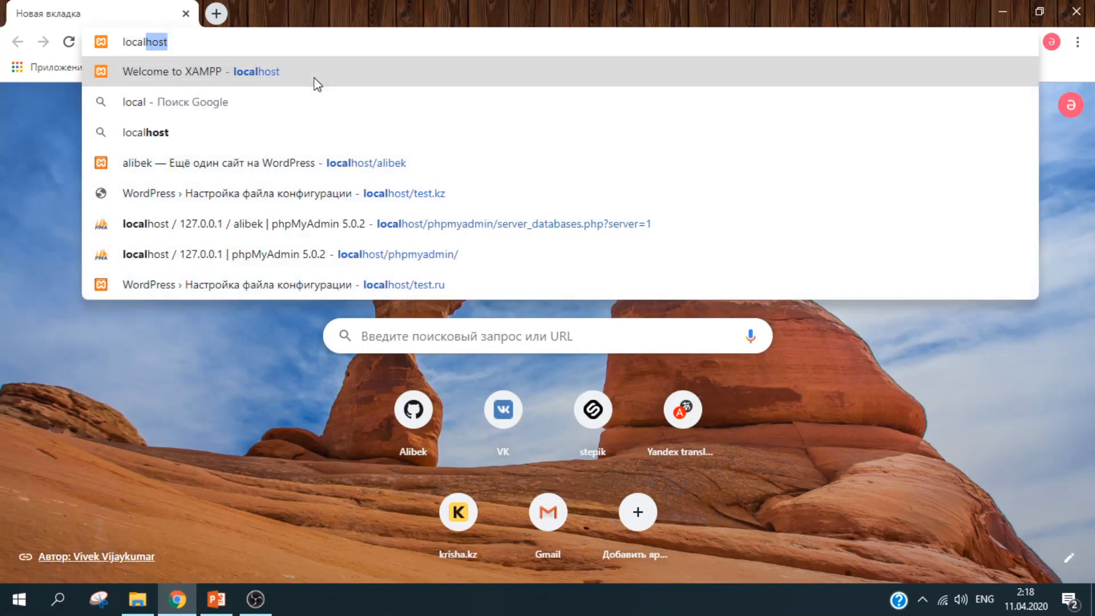
pyautogui.write('est.ru')
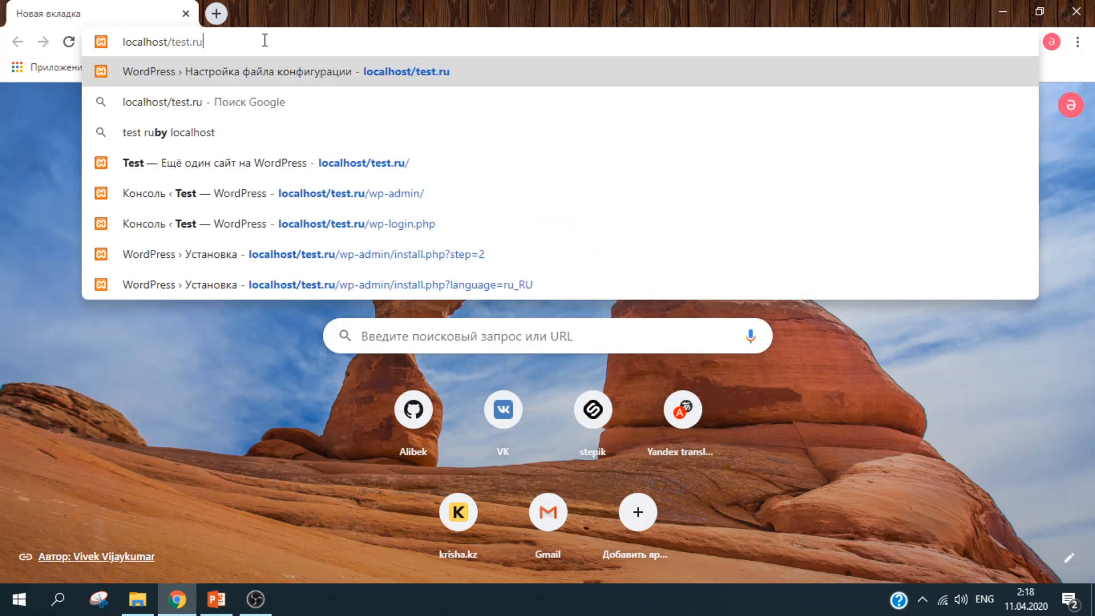
pyautogui.moveTo(246, 41); pyautogui.dragTo(178, 39)
pyautogui.press('Return')
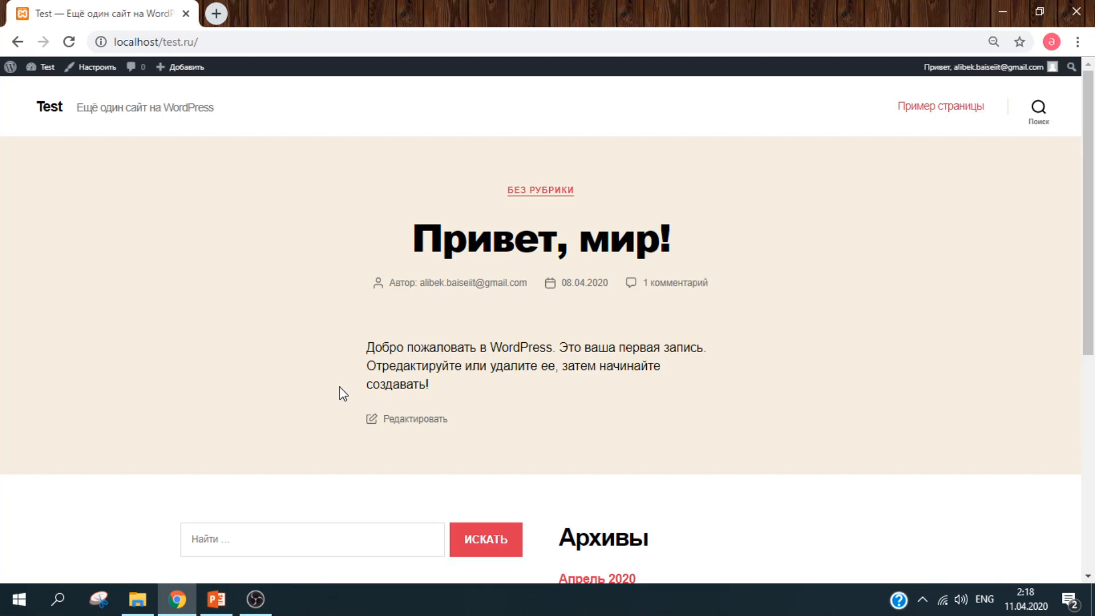
pyautogui.moveTo(1091, 197); pyautogui.dragTo(1094, 465)
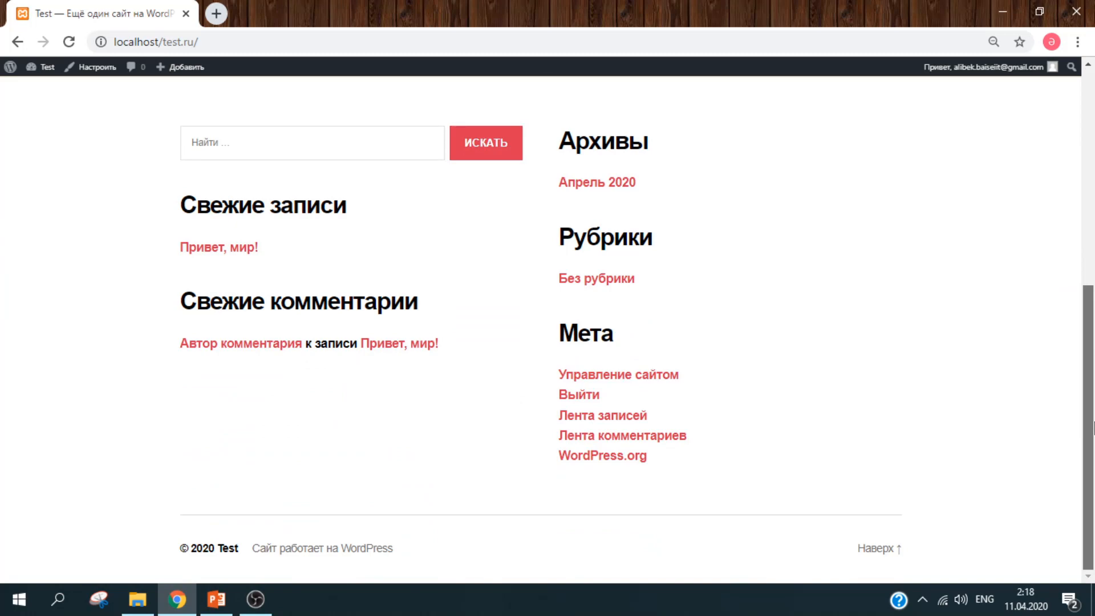
pyautogui.moveTo(1094, 428)
pyautogui.mouseDown()
pyautogui.moveTo(1093, 177)
pyautogui.moveTo(1094, 448)
pyautogui.mouseUp()
pyautogui.moveTo(1093, 449); pyautogui.dragTo(1092, 409)
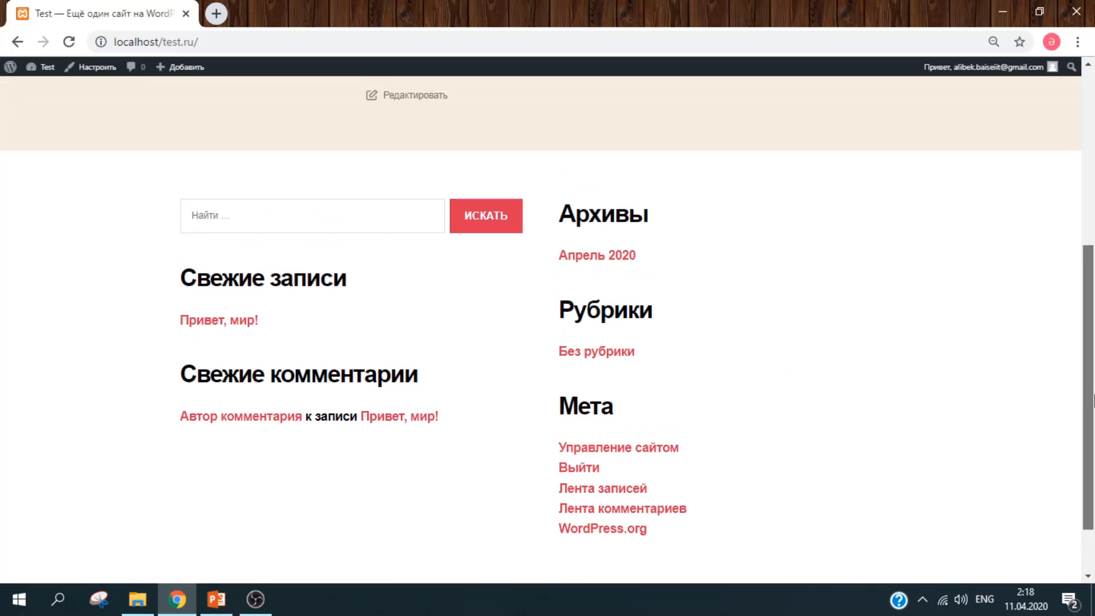
pyautogui.moveTo(1093, 400); pyautogui.dragTo(1055, 155)
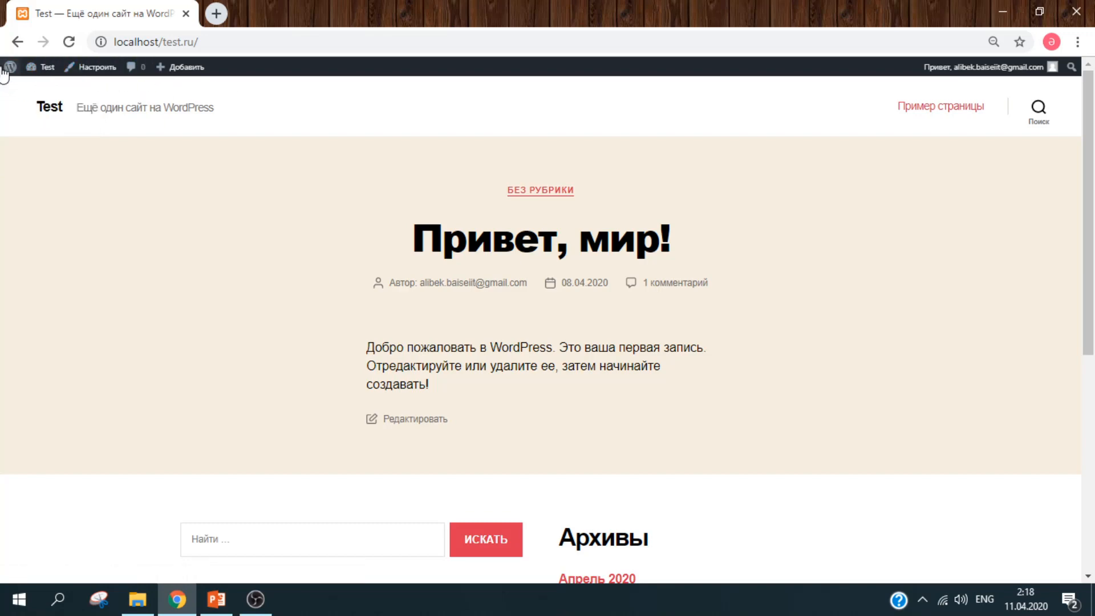
# - Go to the Test site's Консоль and show the Записи posts list
pyautogui.moveTo(11, 67)
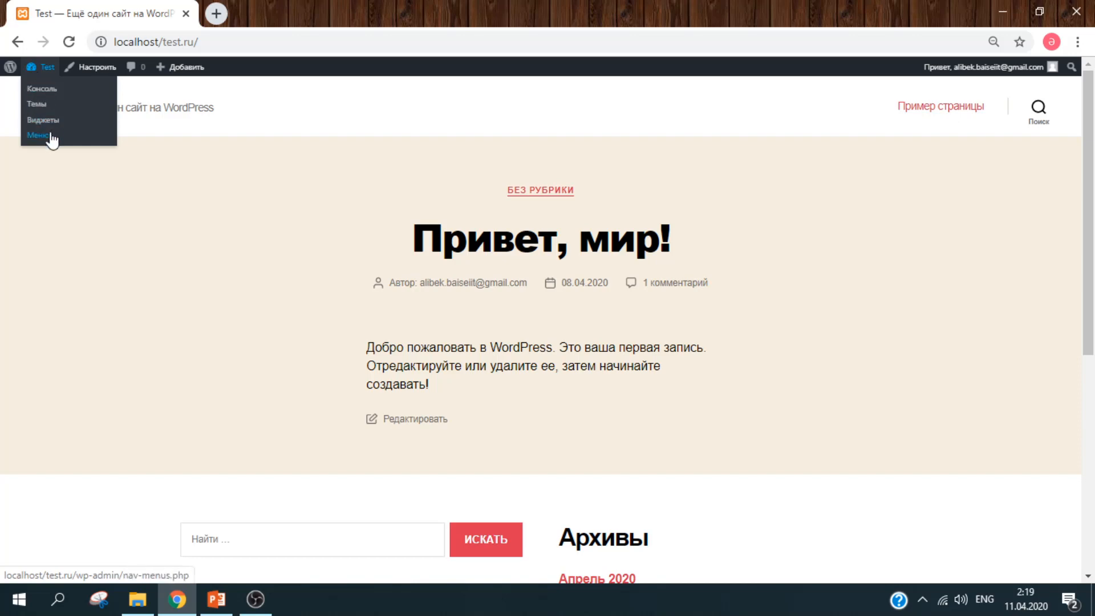
pyautogui.click(52, 91)
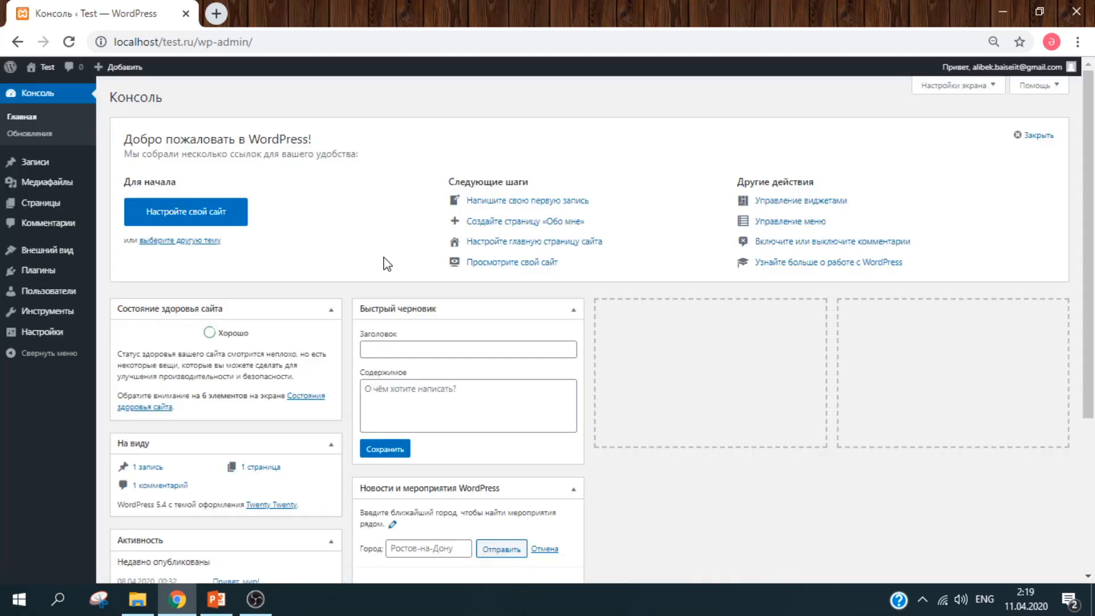
pyautogui.moveTo(1094, 233); pyautogui.dragTo(1094, 302)
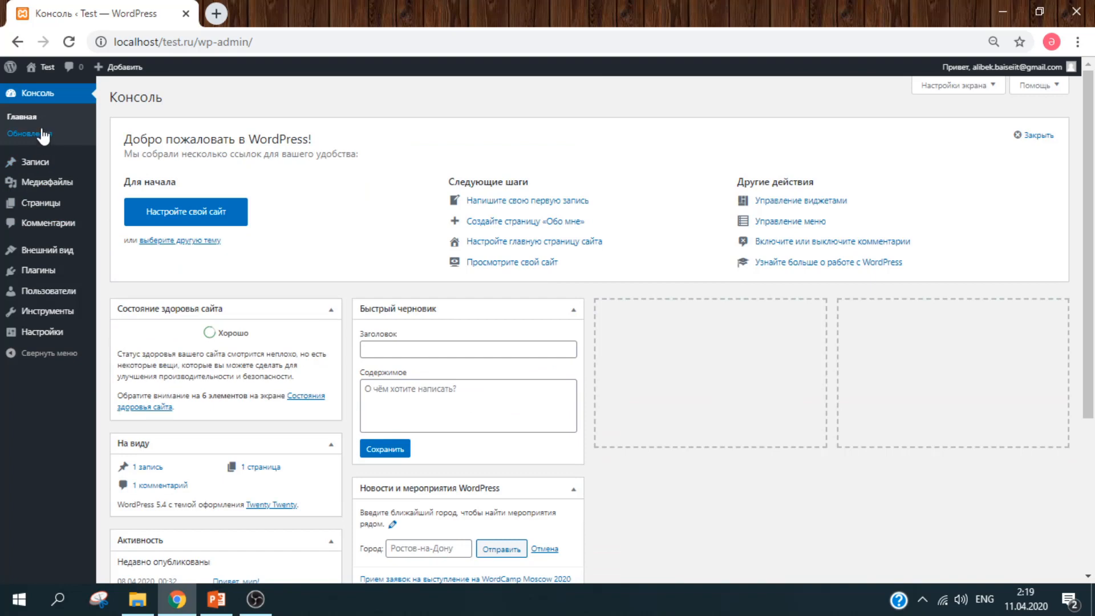
pyautogui.moveTo(37, 167)
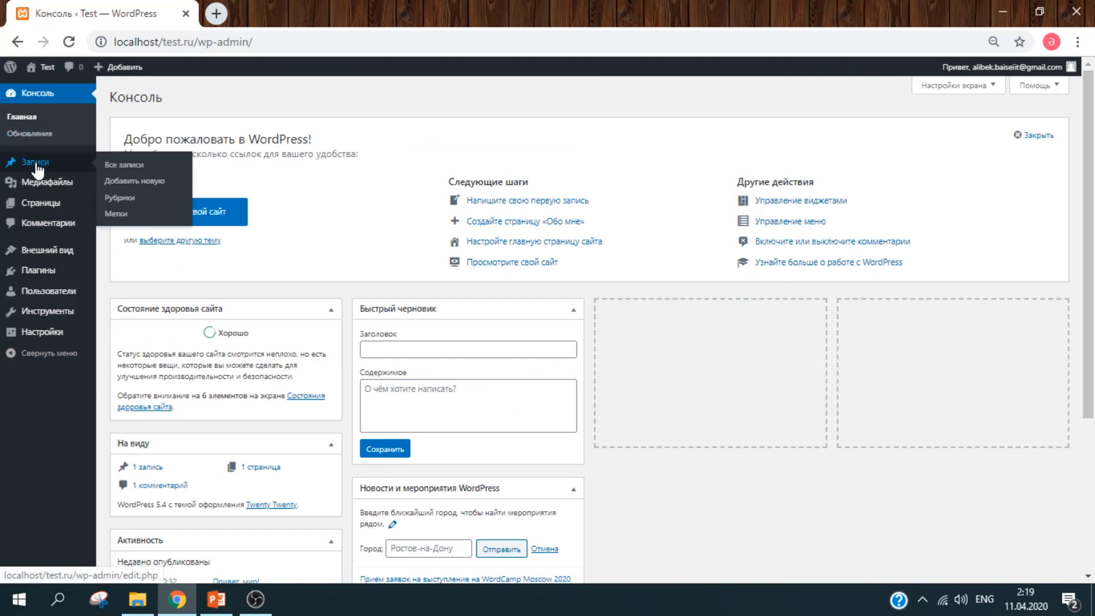
pyautogui.click(37, 167)
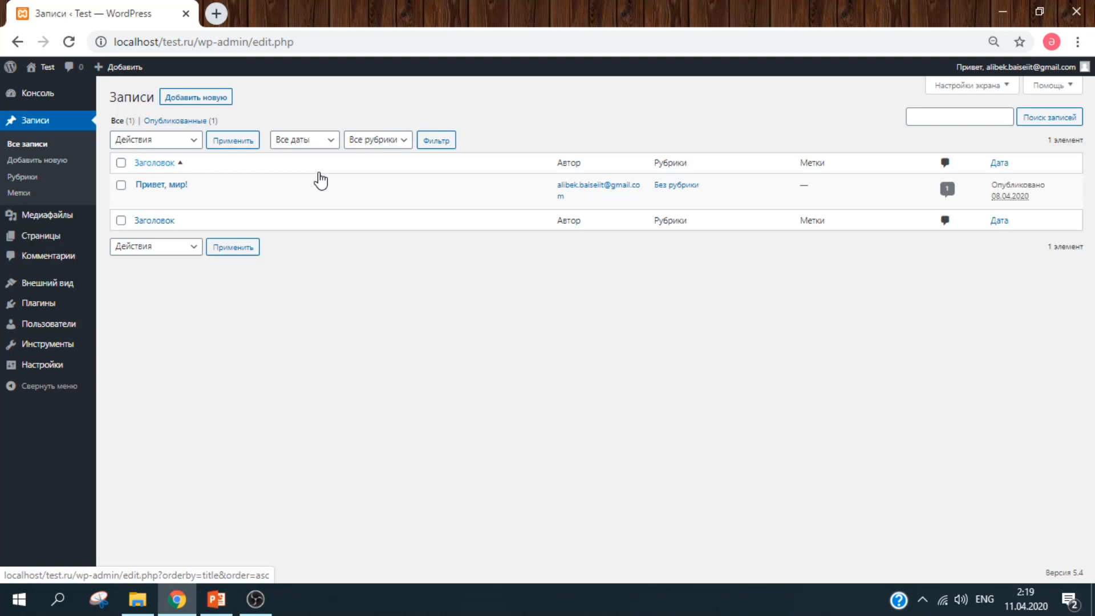
# - View localhost/test.ru in a new tab, then return to the Записи admin tab
pyautogui.click(216, 13)
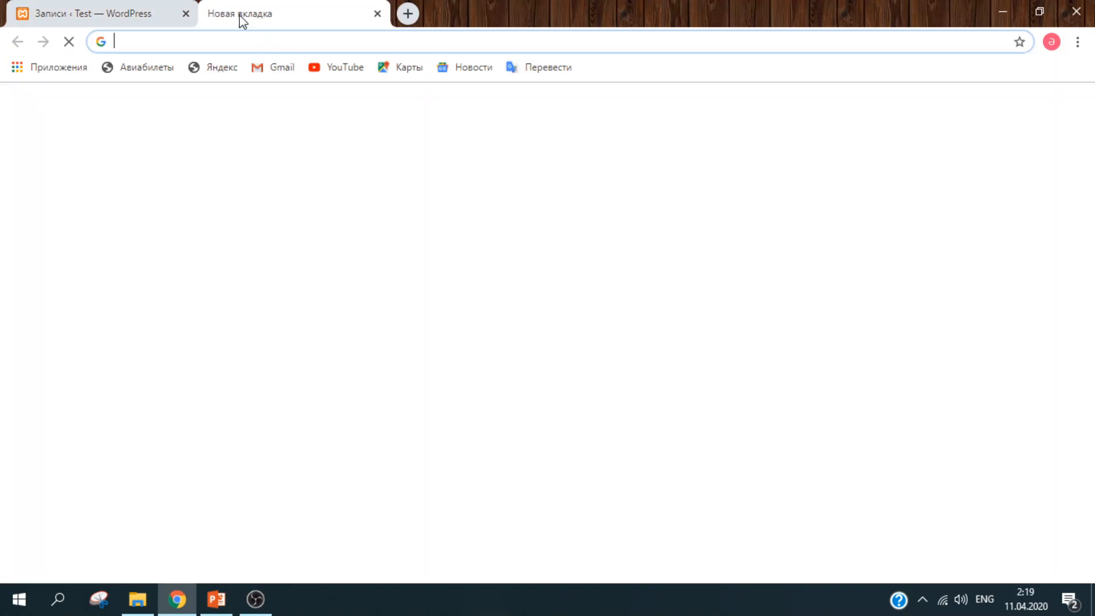
pyautogui.write('localhost')
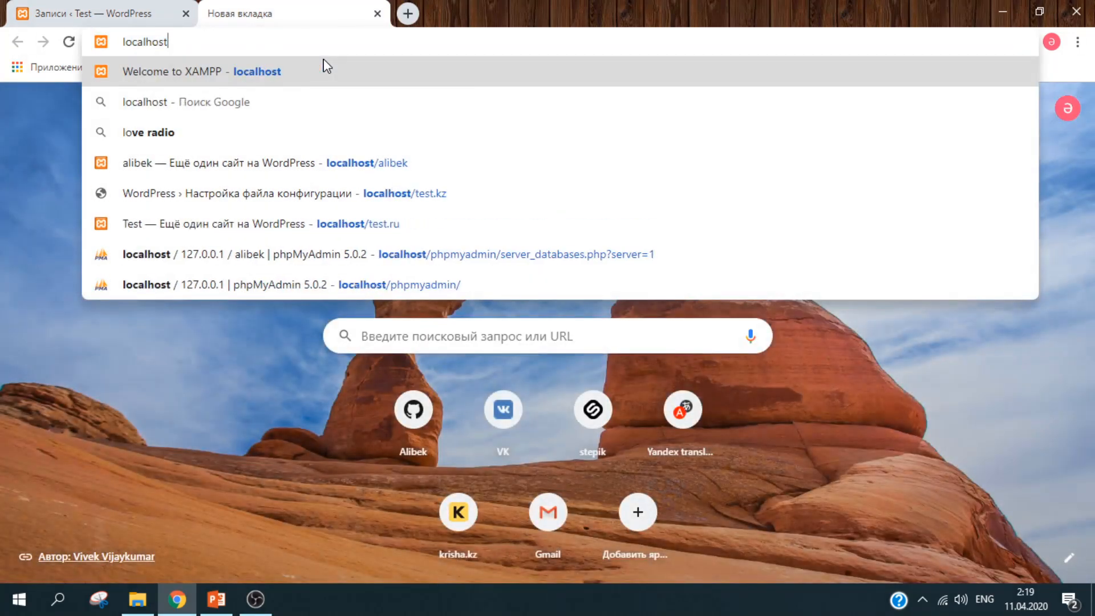
pyautogui.write('/test.ru')
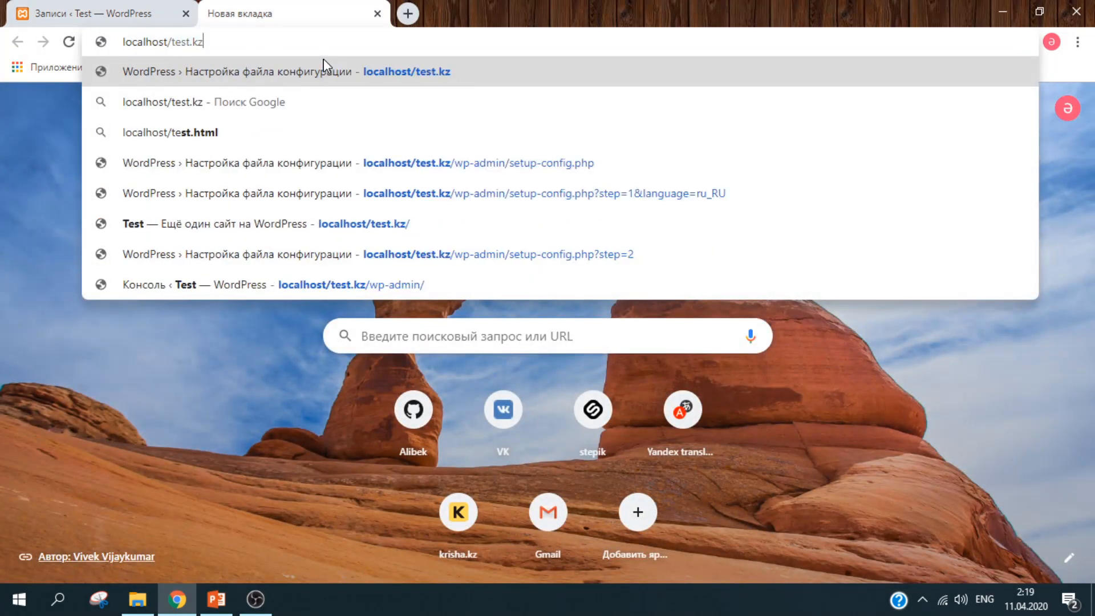
pyautogui.press('Return')
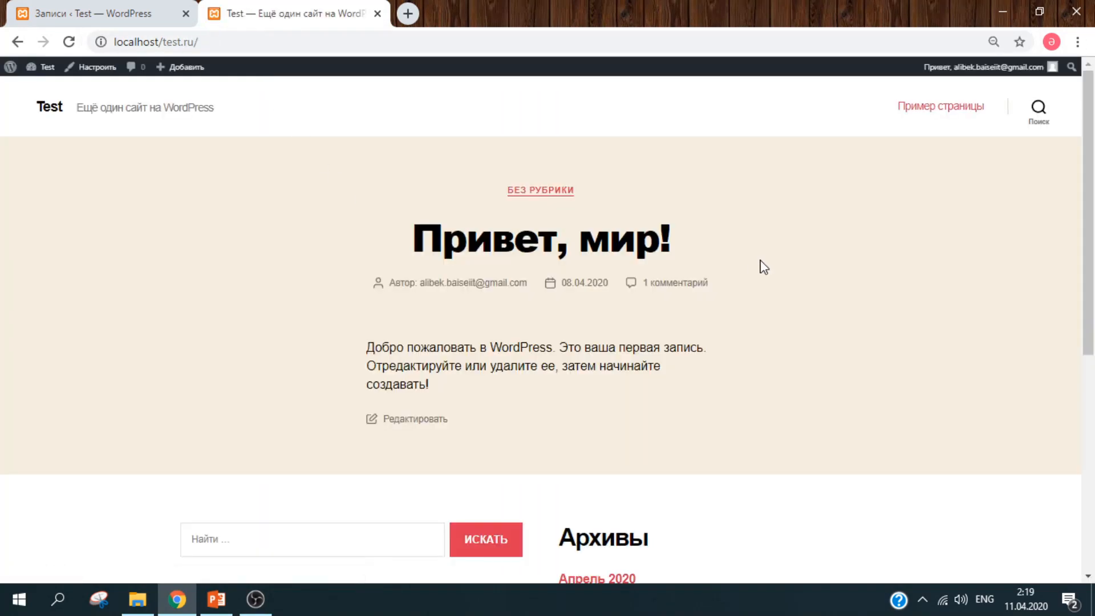
pyautogui.scroll(-3, 1091, 340)
pyautogui.scroll(2, 1090, 340)
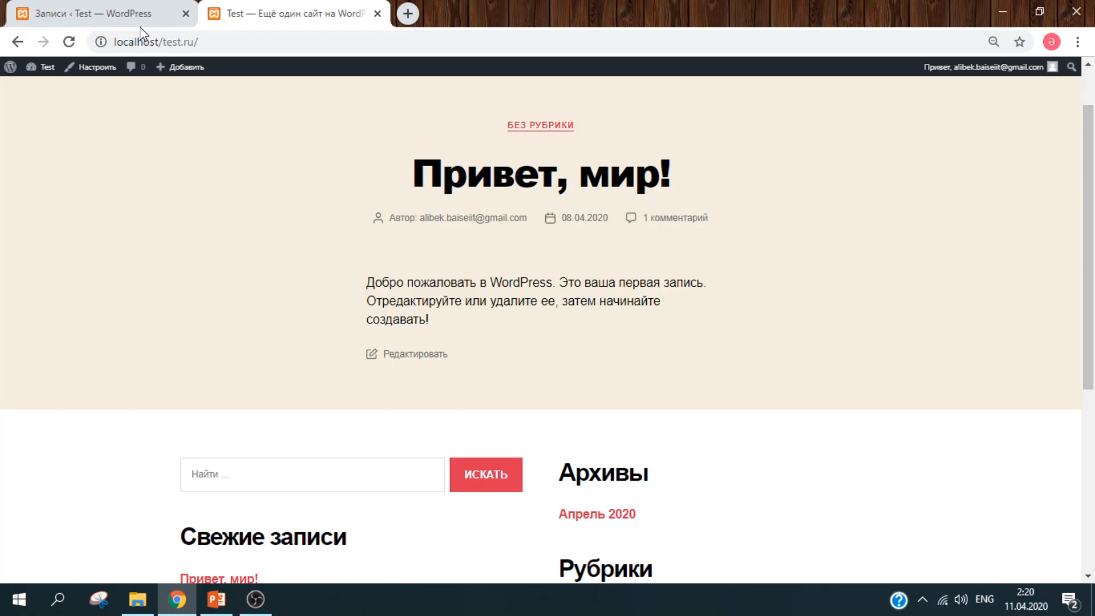
pyautogui.click(132, 13)
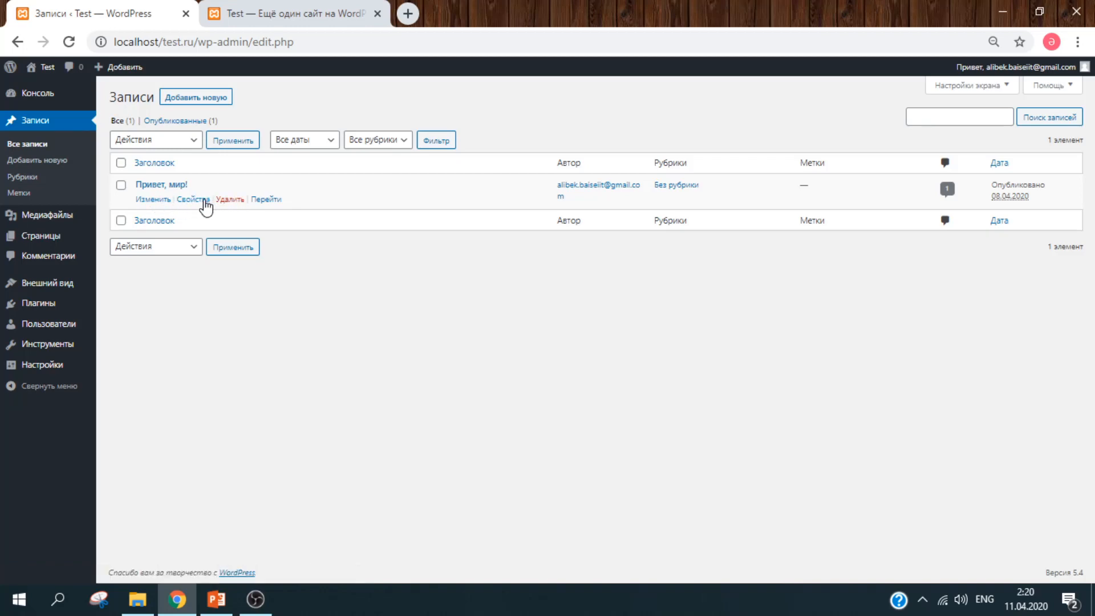
# - Edit the Привет, мир! post and retitle it 'Салем әлем!'
pyautogui.click(161, 201)
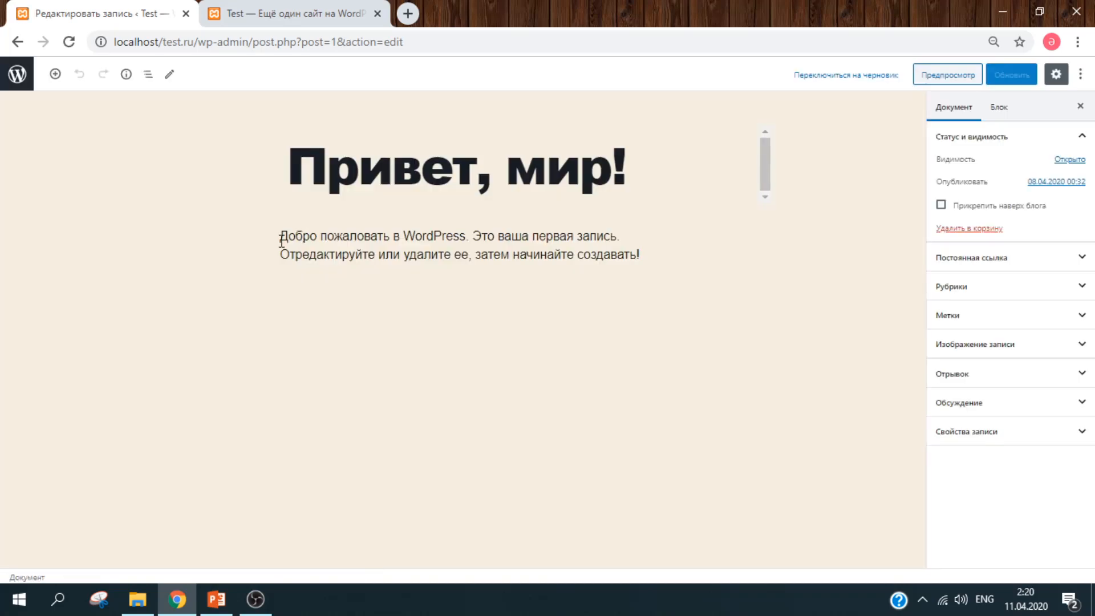
pyautogui.click(623, 188)
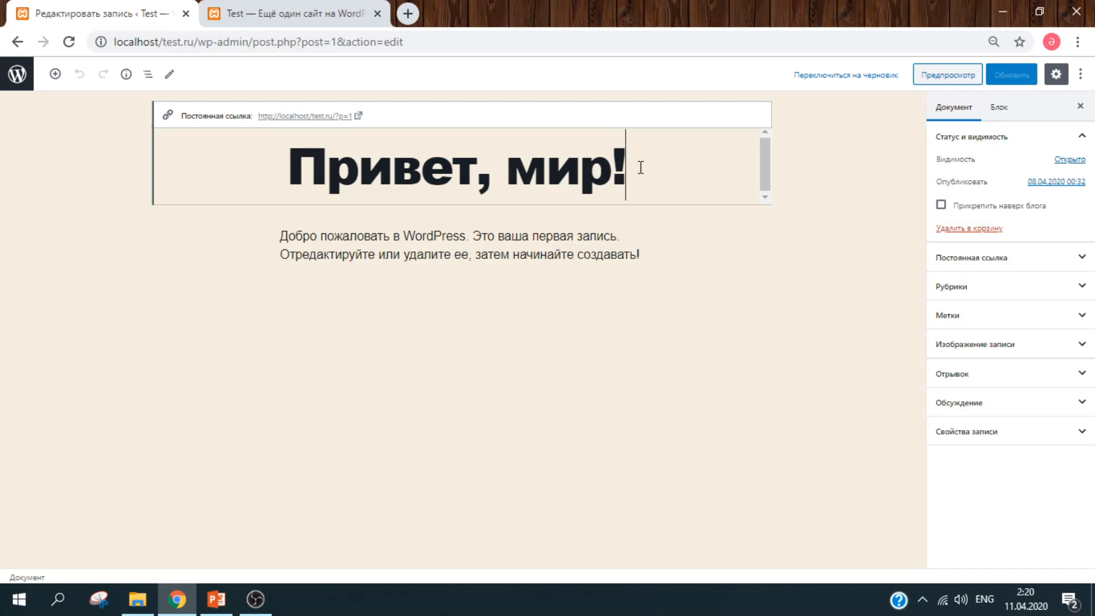
pyautogui.moveTo(640, 167); pyautogui.dragTo(279, 167)
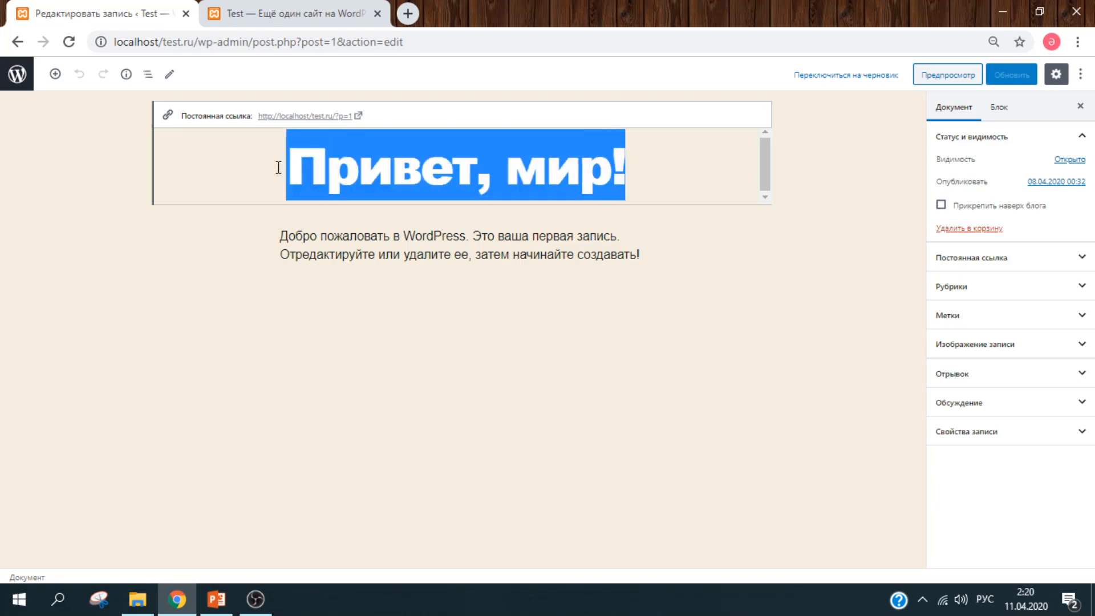
pyautogui.write('Салем')
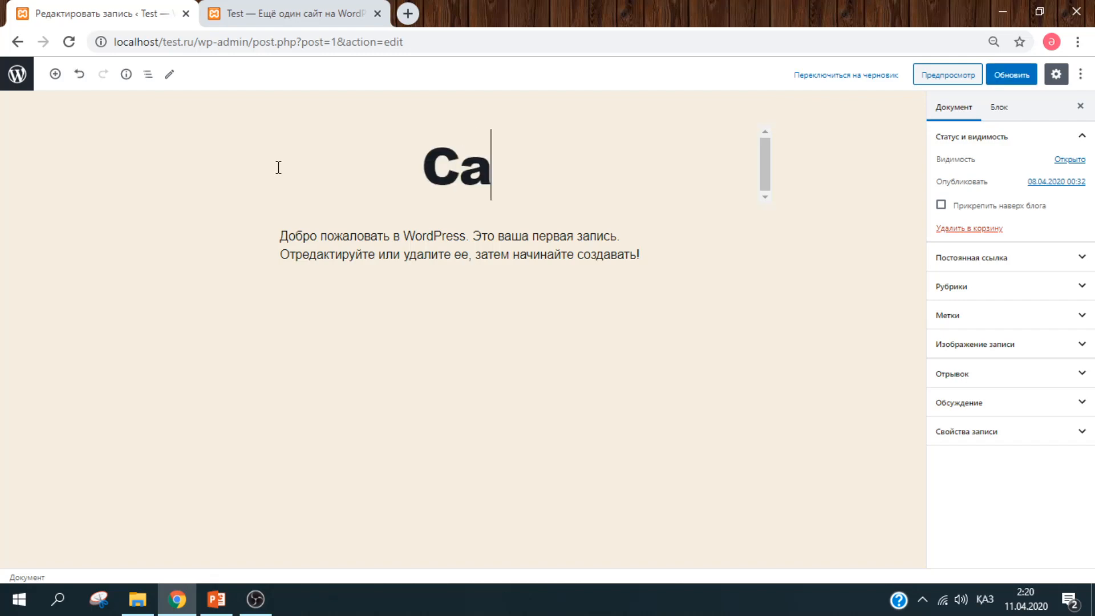
pyautogui.hotkey('alt', 'shift')
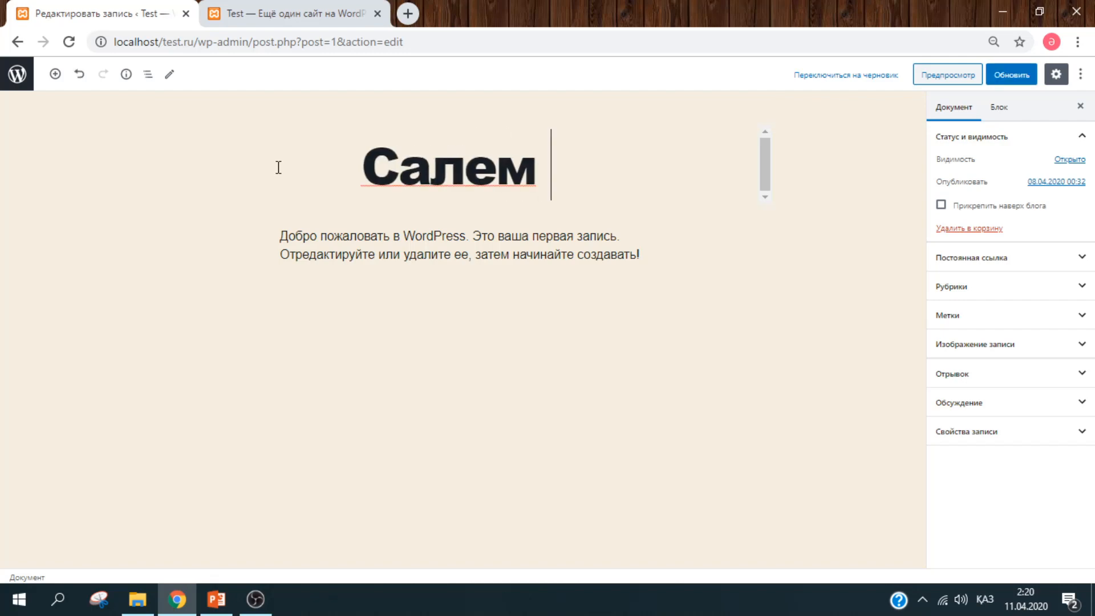
pyautogui.write('әлем!')
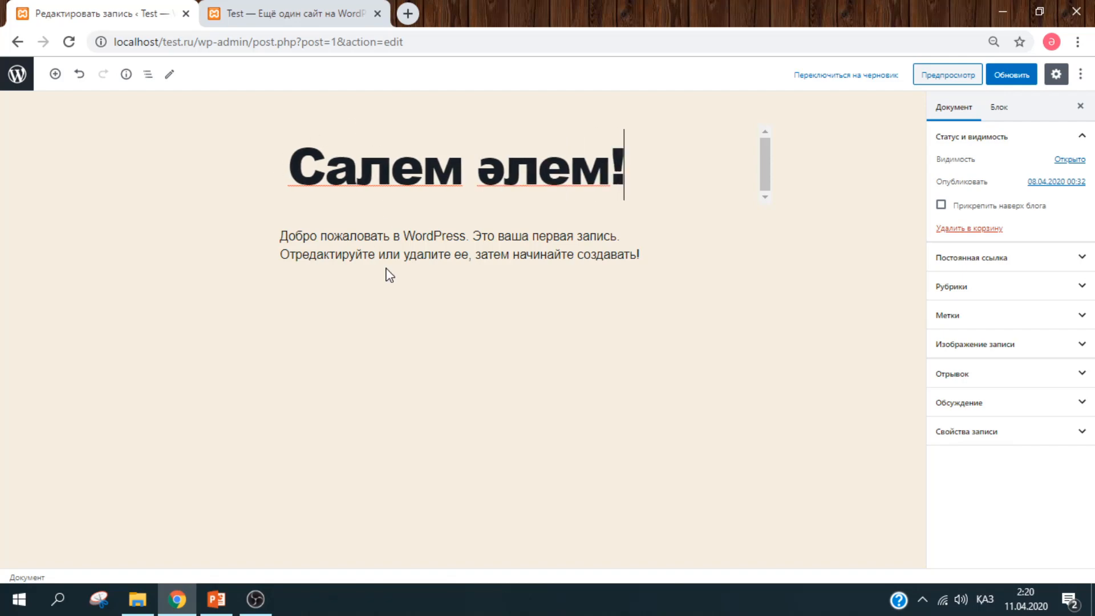
# - Append 'ылвьмалвыаывлоталвыал51551' to the end of the post's paragraph
pyautogui.click(389, 253)
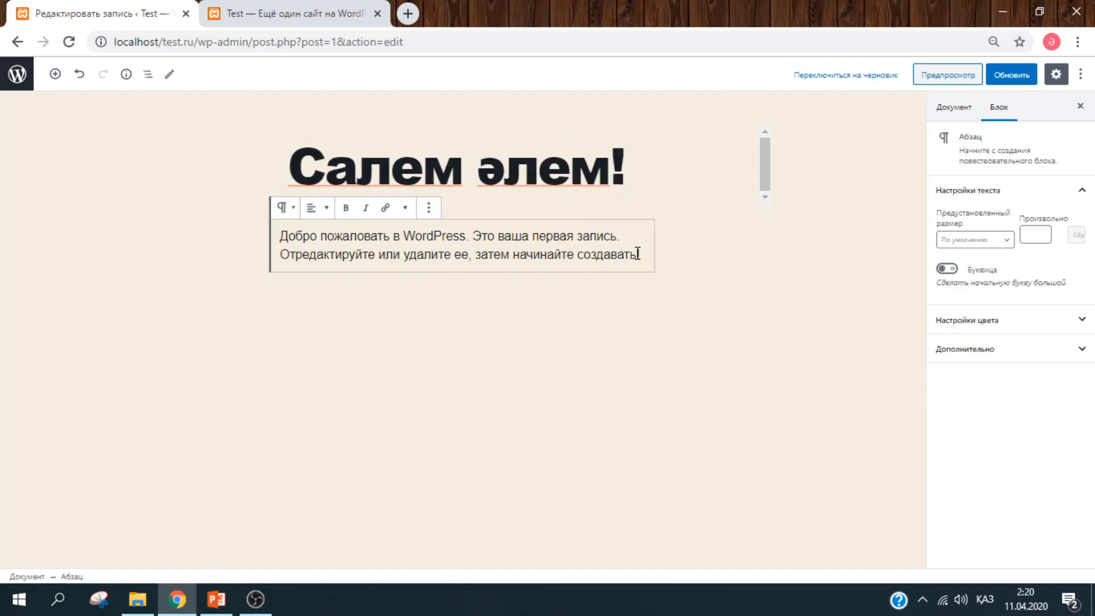
pyautogui.moveTo(646, 254); pyautogui.dragTo(292, 217)
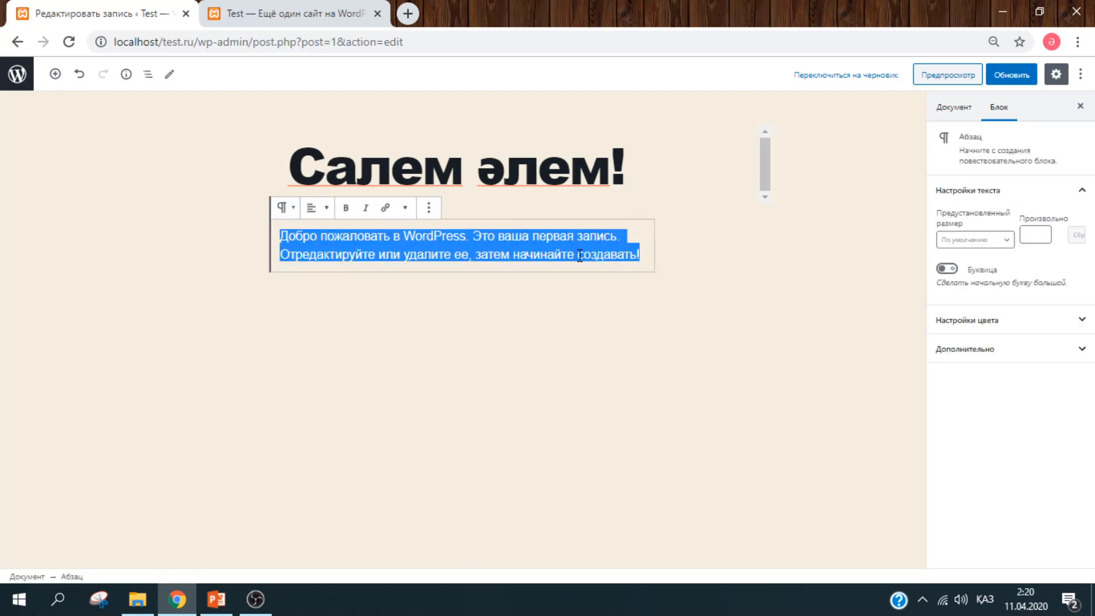
pyautogui.click(624, 256)
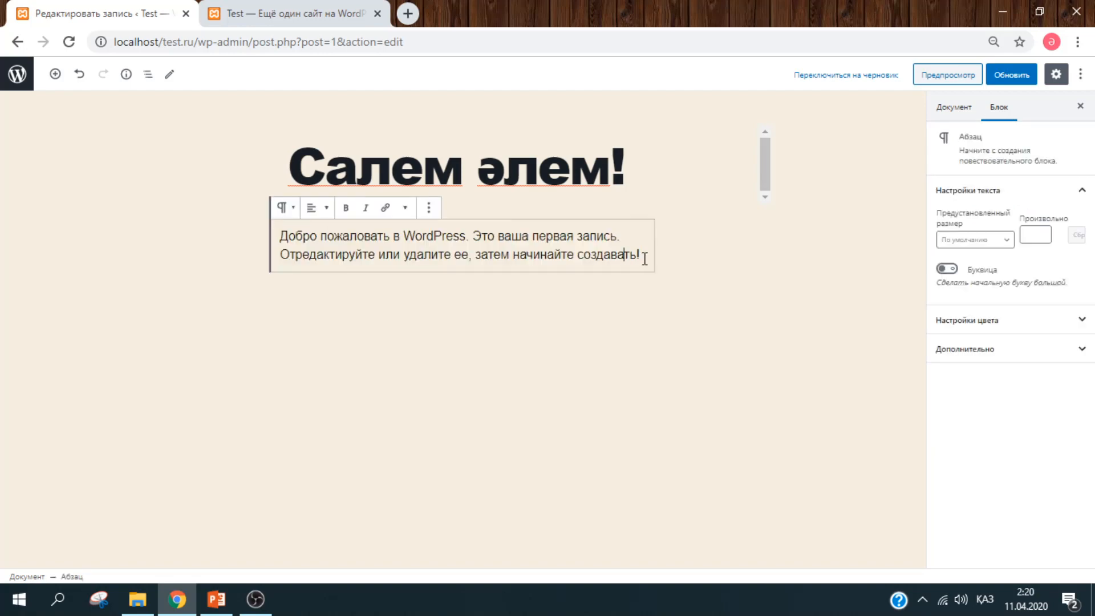
pyautogui.write('ылвьмалвыаь')
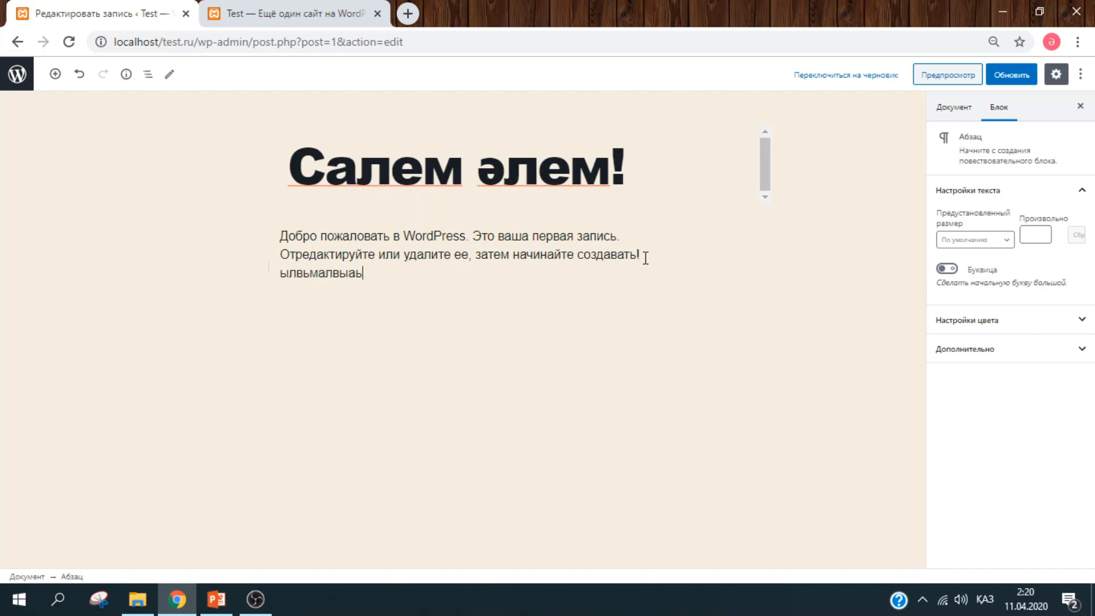
pyautogui.write('ывлоталвыал51551')
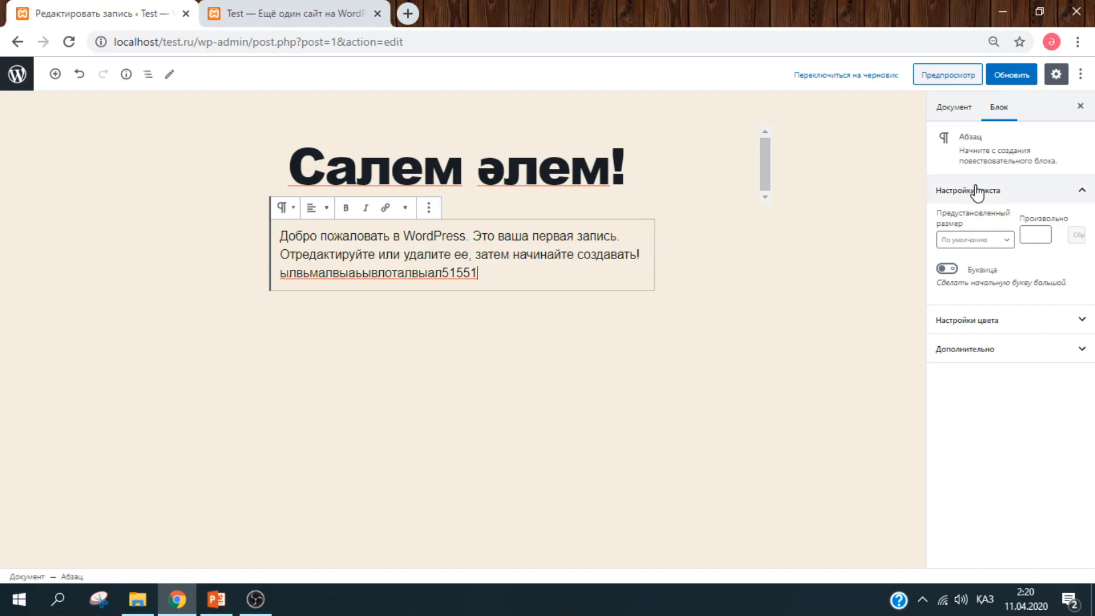
pyautogui.click(962, 114)
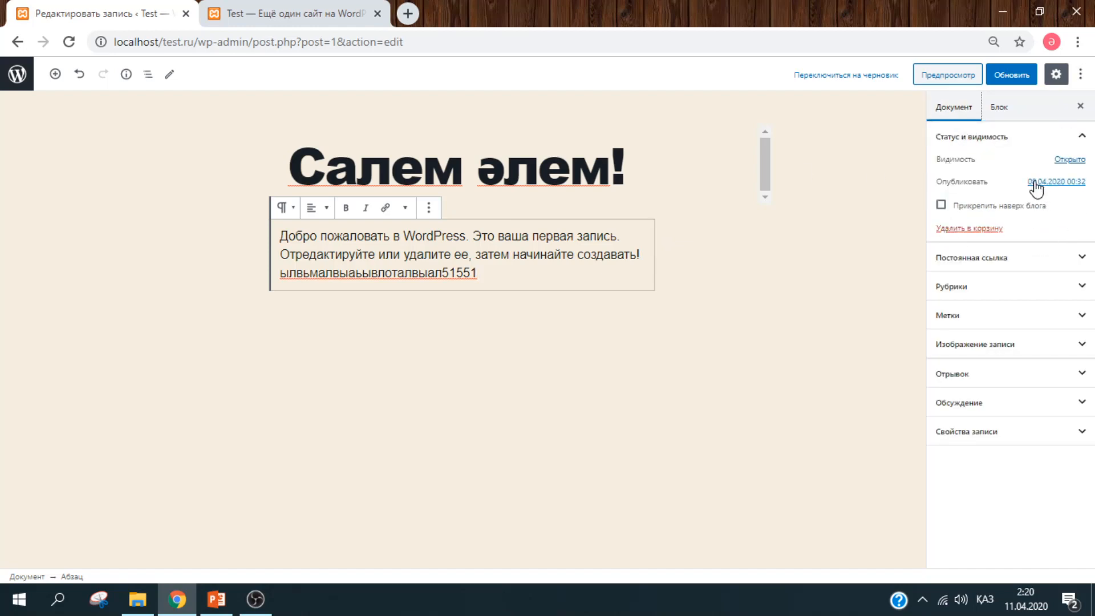
# - Check the post's Открыто visibility and expand the Изображение записи panel
pyautogui.click(1070, 161)
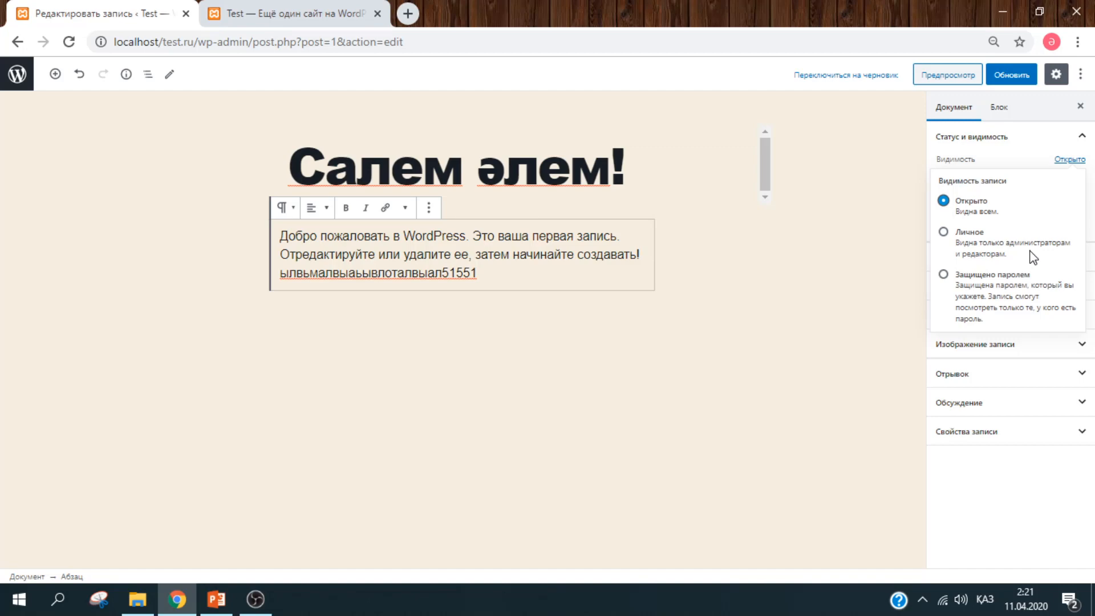
pyautogui.click(1022, 356)
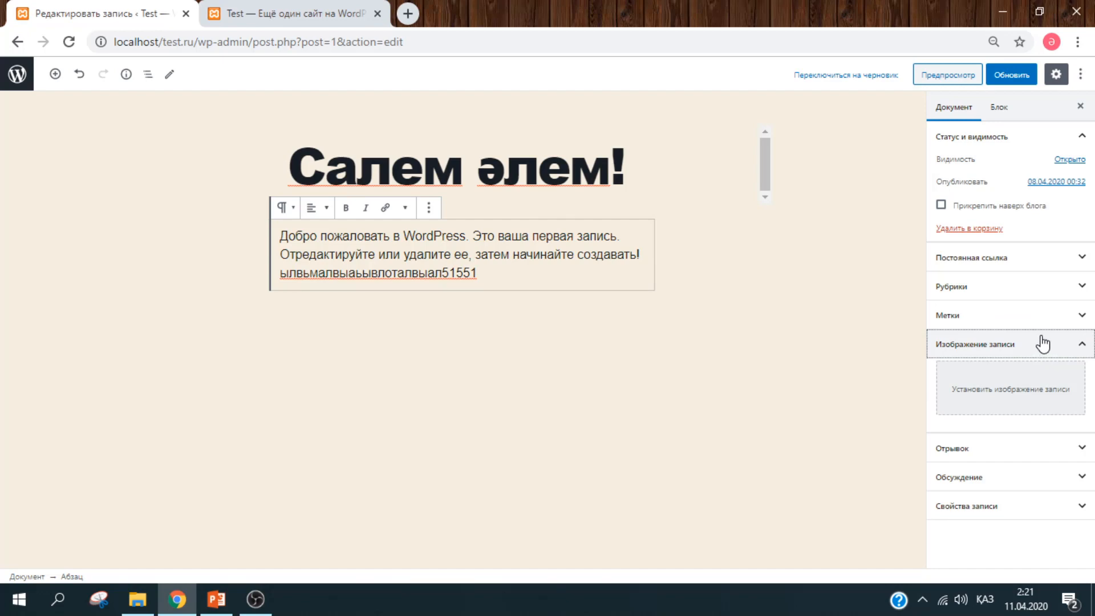
# - Upload Desert.jpg from Sample Pictures in the featured image chooser
pyautogui.click(1020, 392)
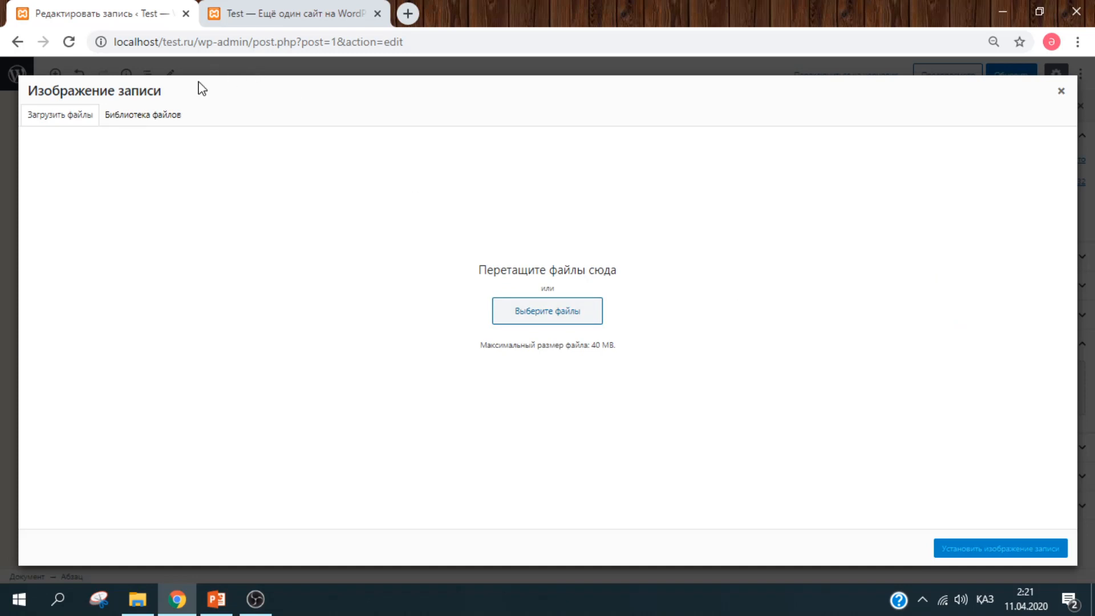
pyautogui.click(168, 117)
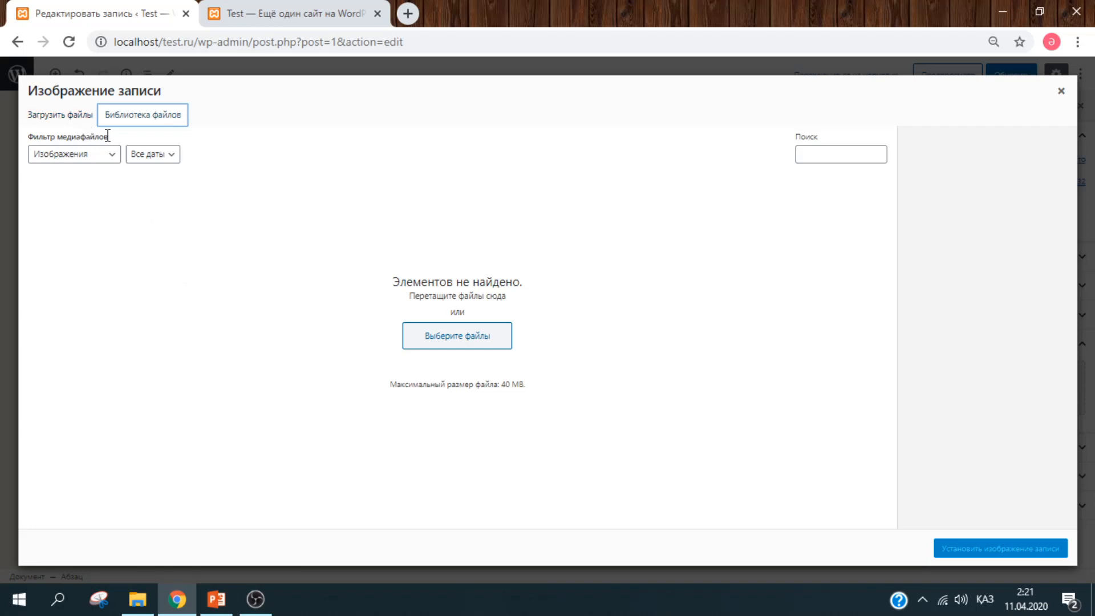
pyautogui.click(67, 119)
pyautogui.click(594, 322)
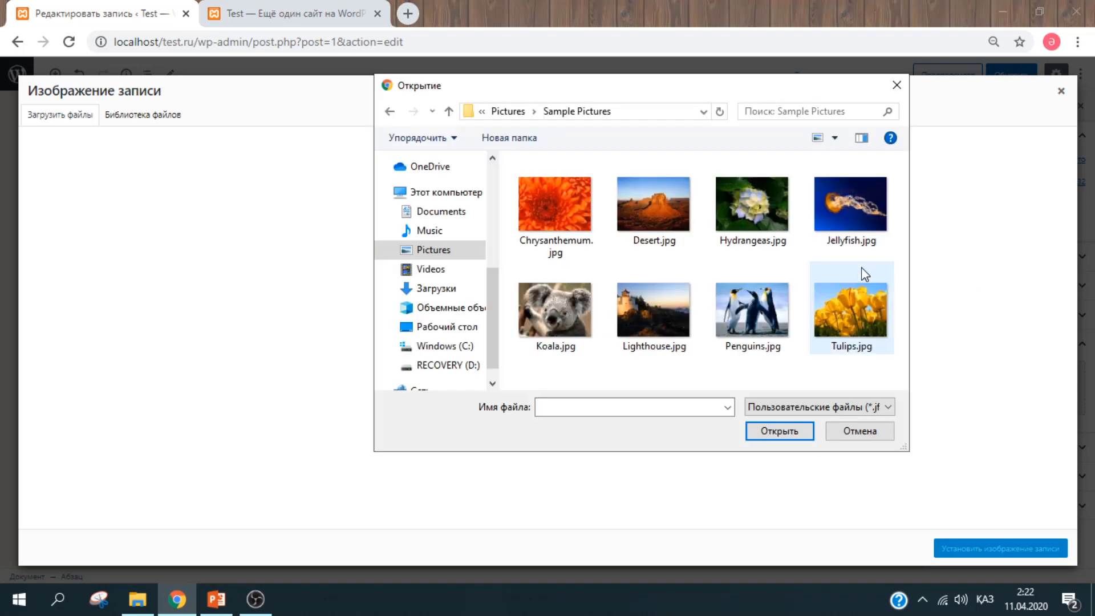
pyautogui.click(665, 224)
pyautogui.click(790, 436)
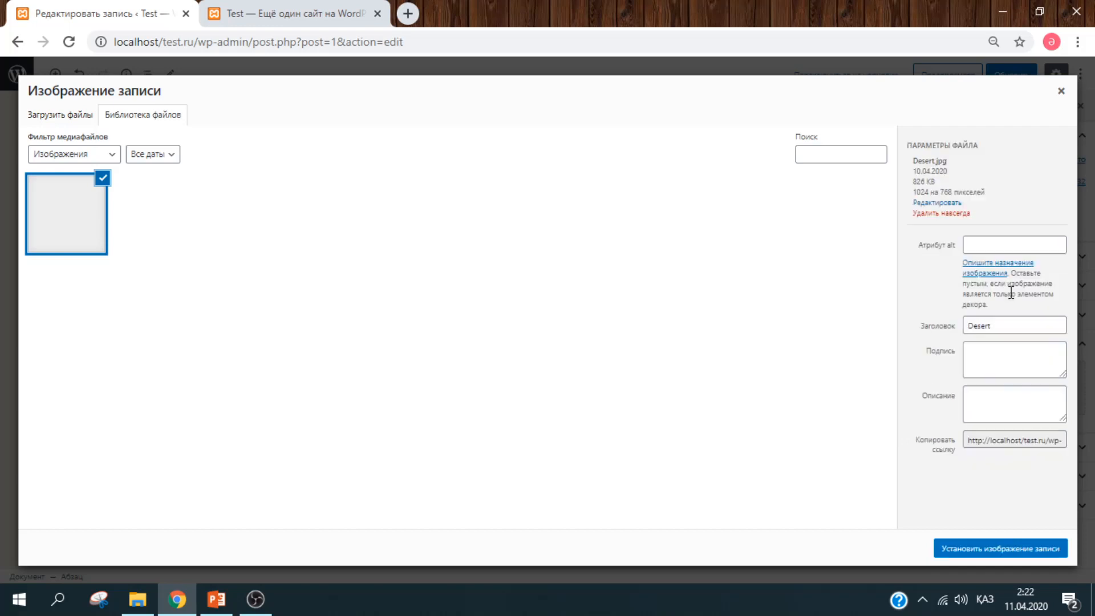
# - Give the image alt text 'пейзаж' and set it as the featured image
pyautogui.click(1011, 243)
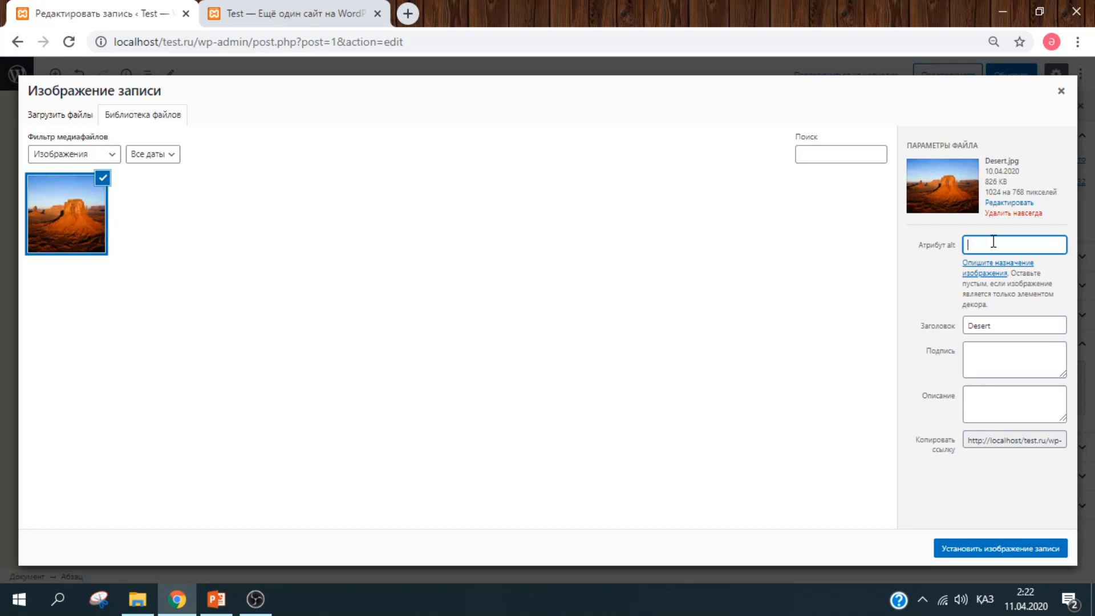
pyautogui.hotkey('alt', 'shift')
pyautogui.hotkey('alt', 'shift')
pyautogui.write('пейзаж')
pyautogui.click(893, 248)
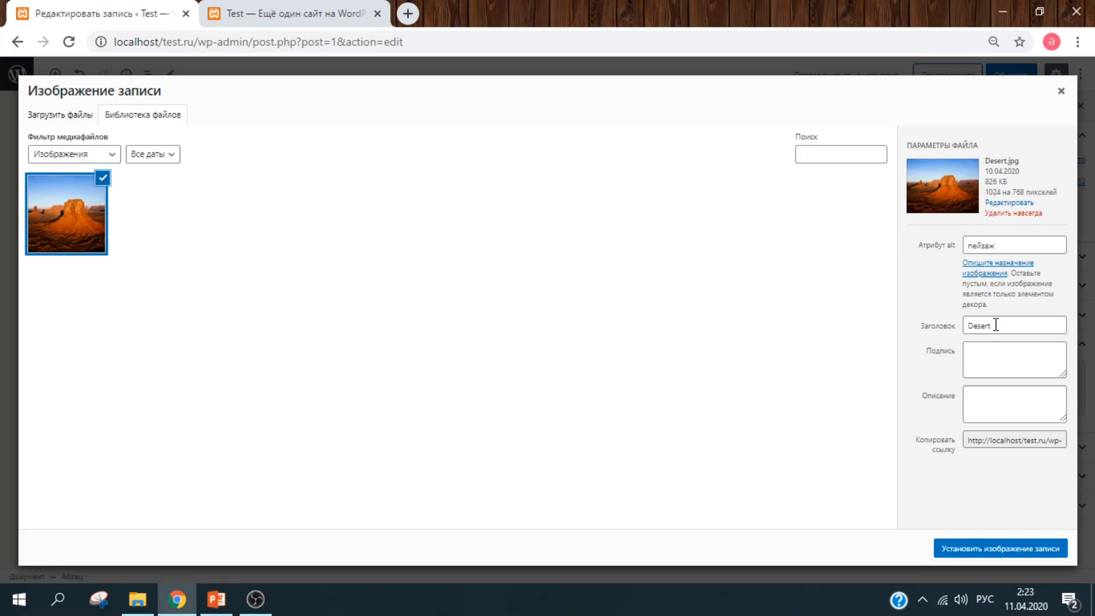
pyautogui.click(993, 370)
pyautogui.click(991, 408)
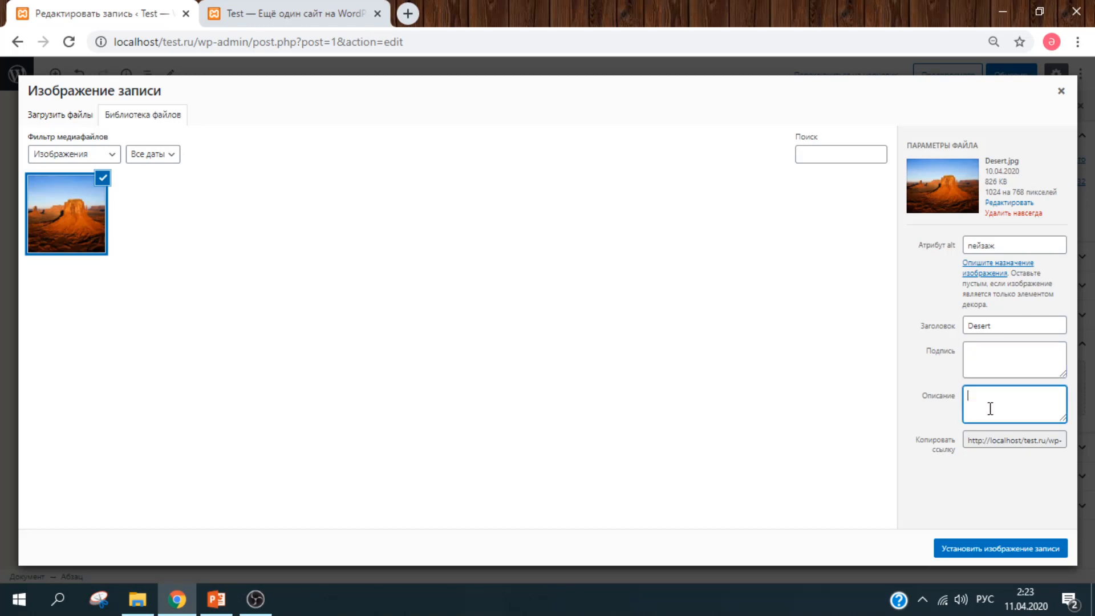
pyautogui.click(995, 440)
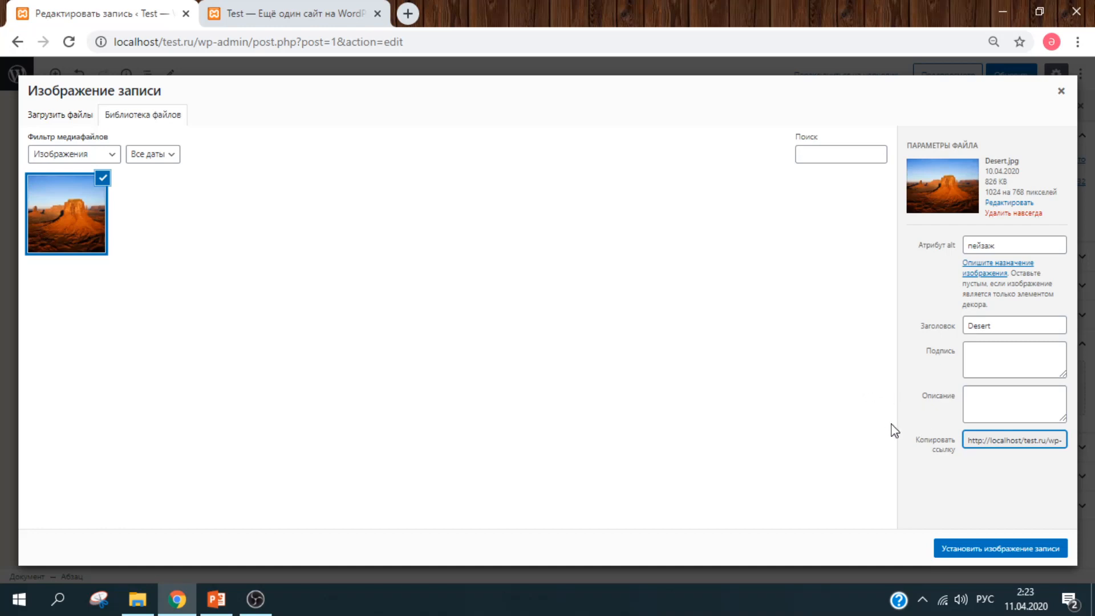
pyautogui.click(964, 551)
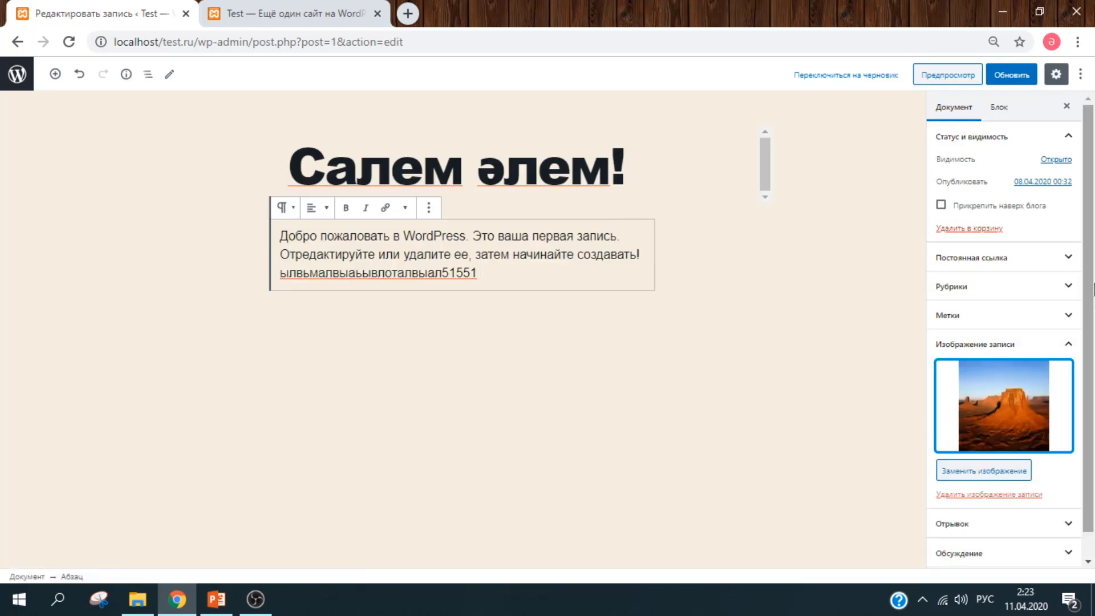
# - Expand the post's permalink and category settings panels
pyautogui.click(1094, 290)
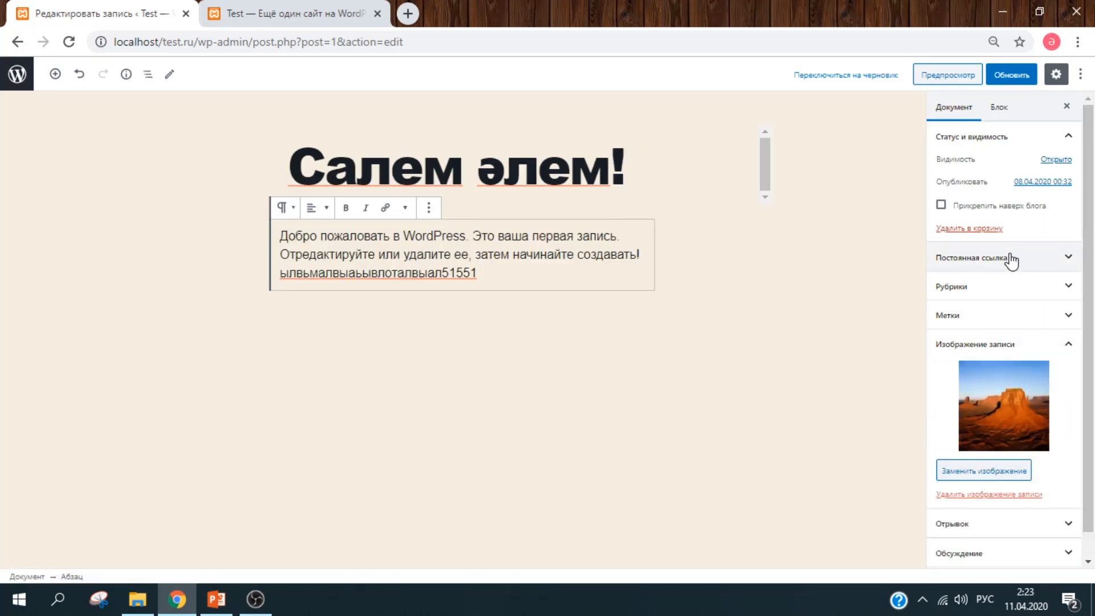
pyautogui.click(1028, 273)
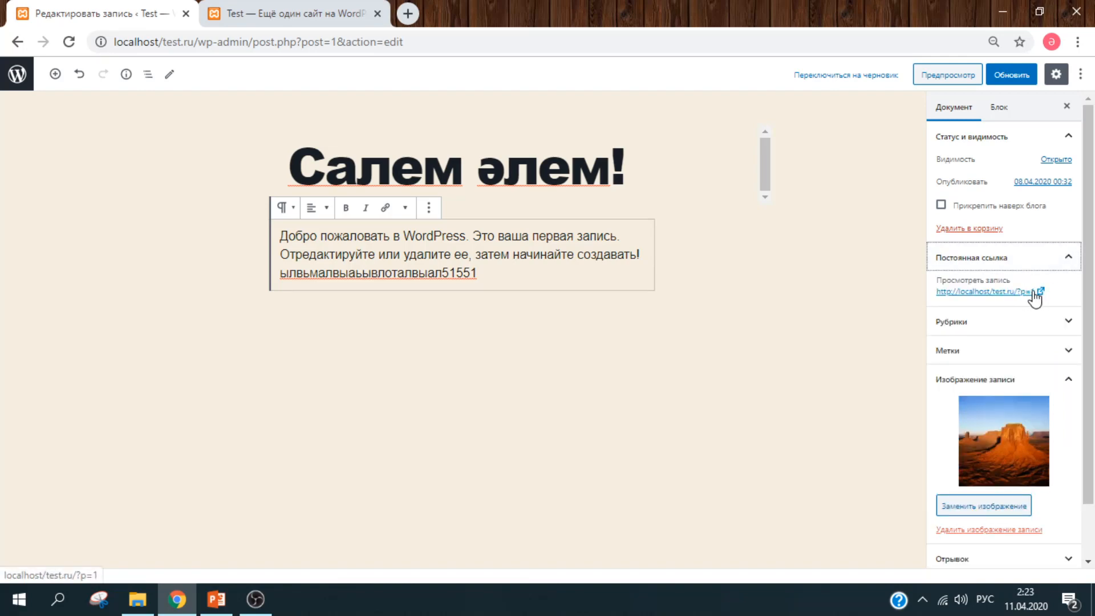
pyautogui.click(1021, 321)
pyautogui.moveTo(1093, 243); pyautogui.dragTo(1014, 299)
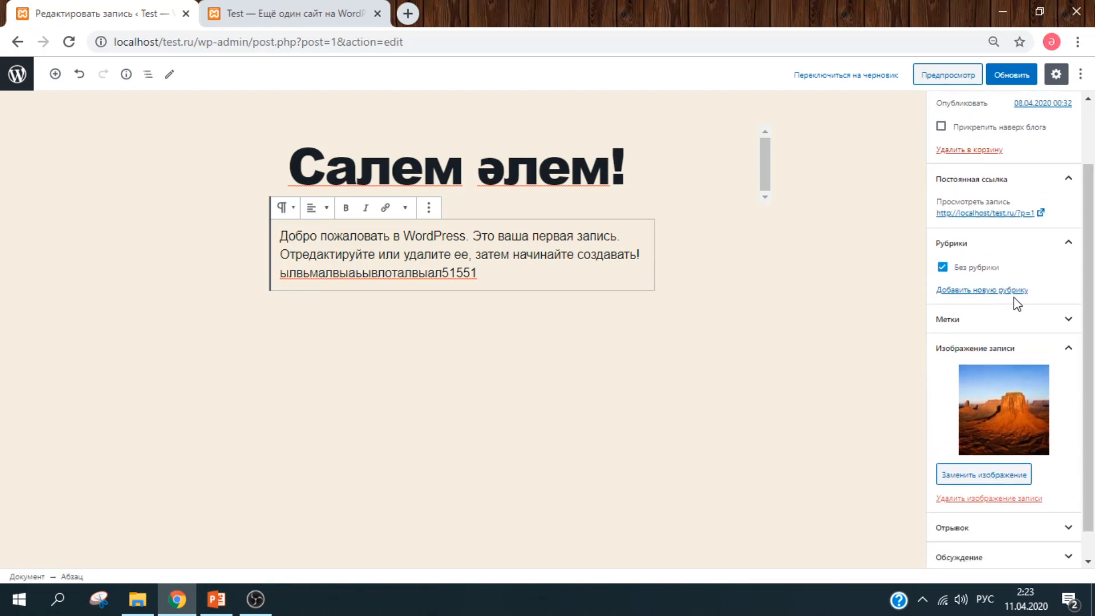
pyautogui.click(1011, 291)
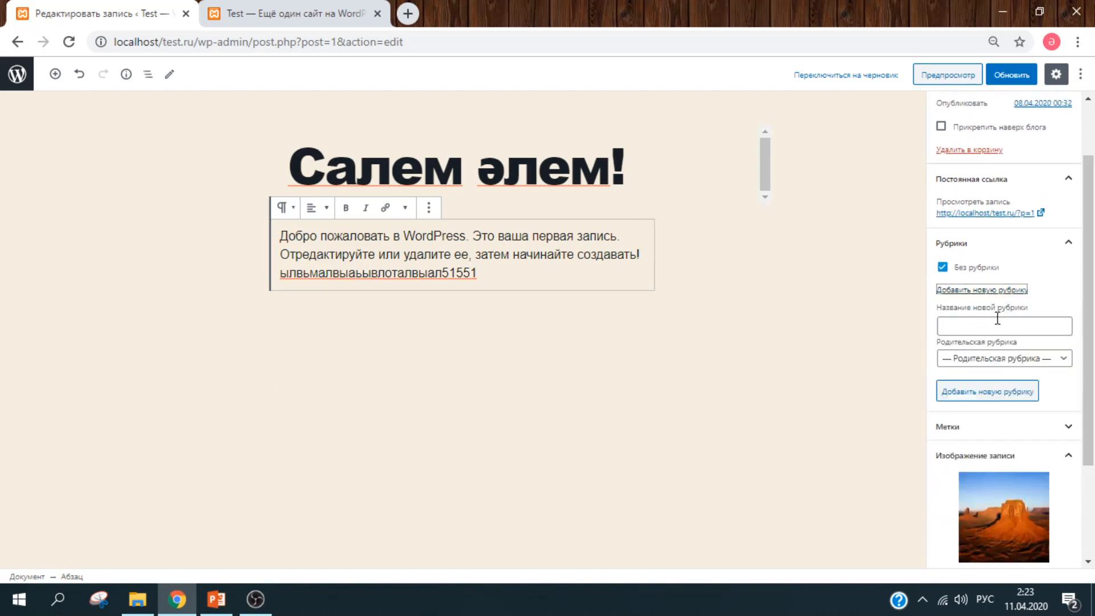
# - Add category жаналыктар, uncheck Без рубрики, and expand the Tags panel
pyautogui.click(998, 320)
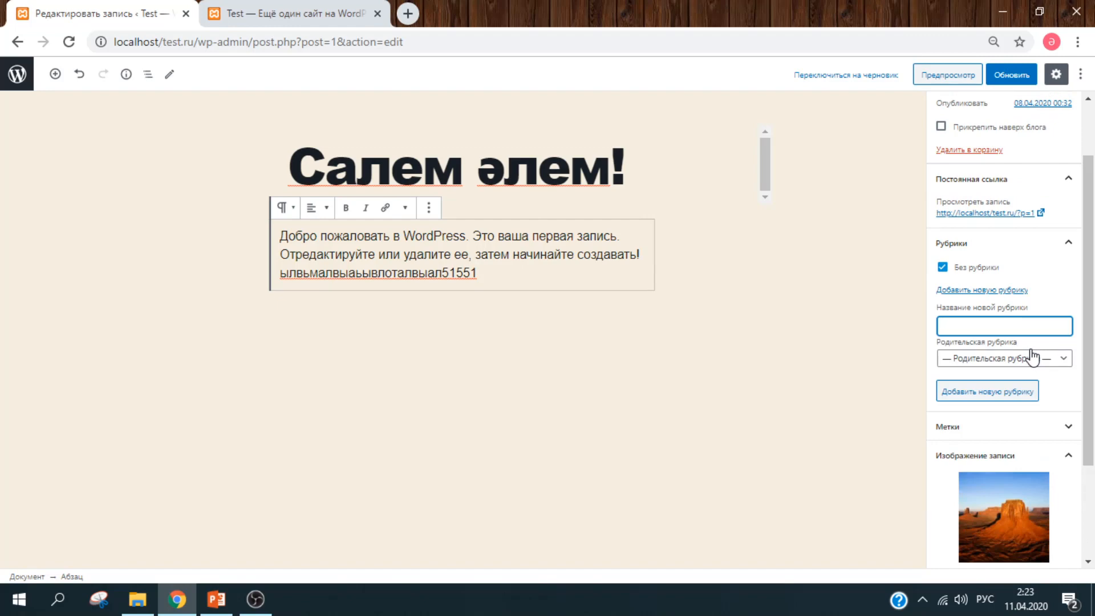
pyautogui.scroll(-1, 1093, 288)
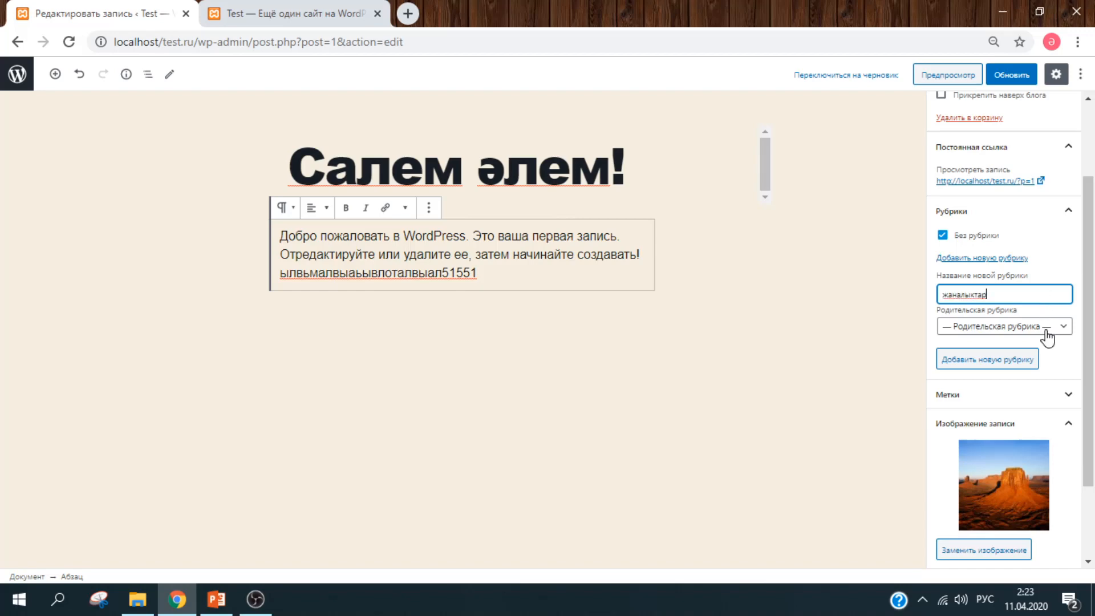
pyautogui.press('Tab')
pyautogui.click(998, 368)
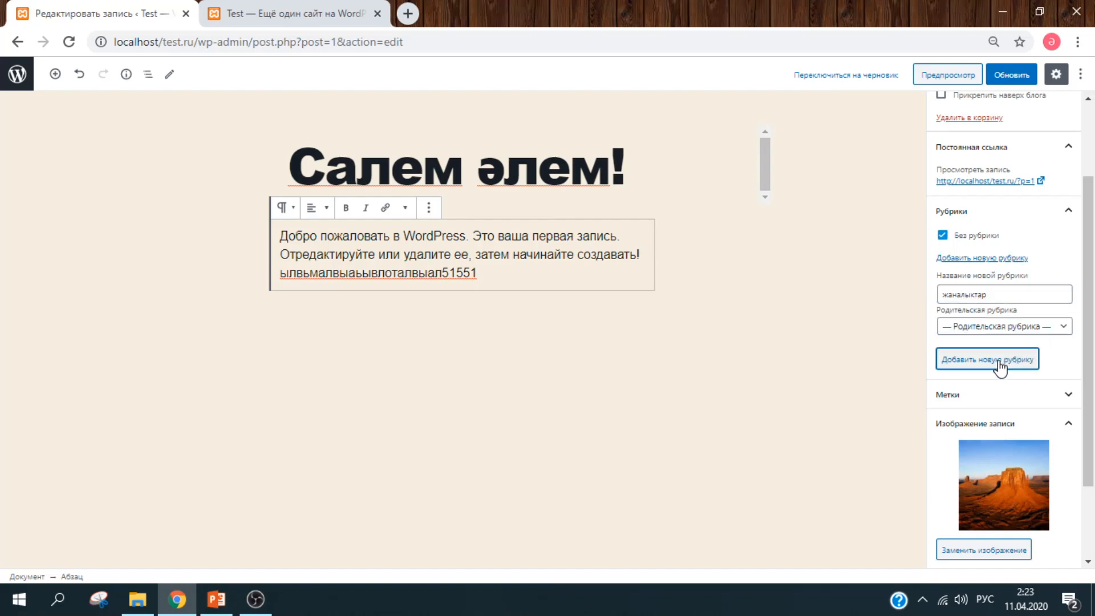
pyautogui.click(942, 236)
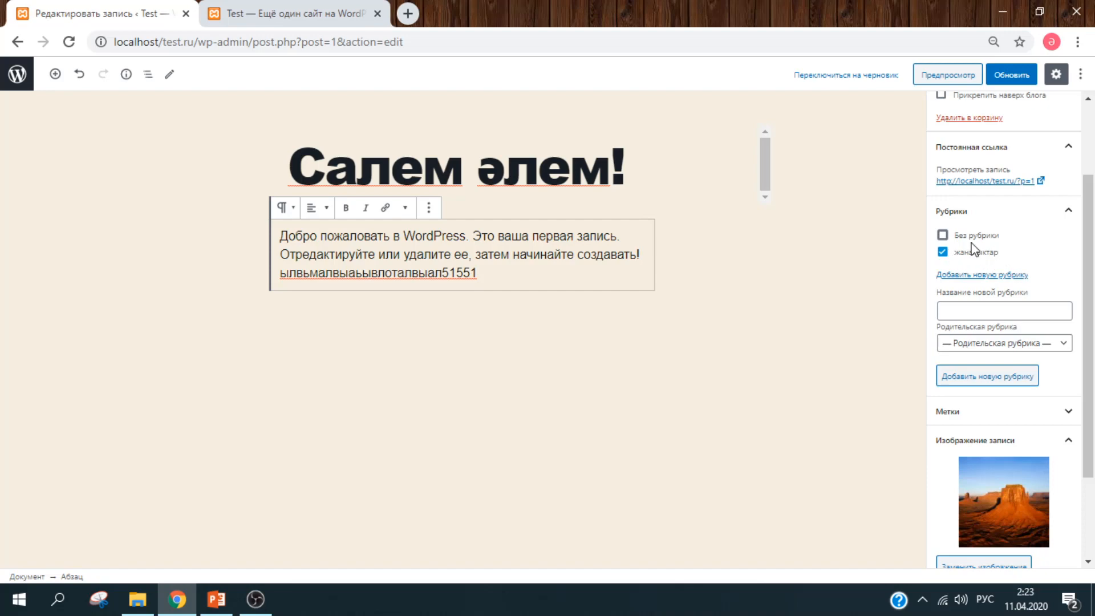
pyautogui.scroll(-2, 1004, 274)
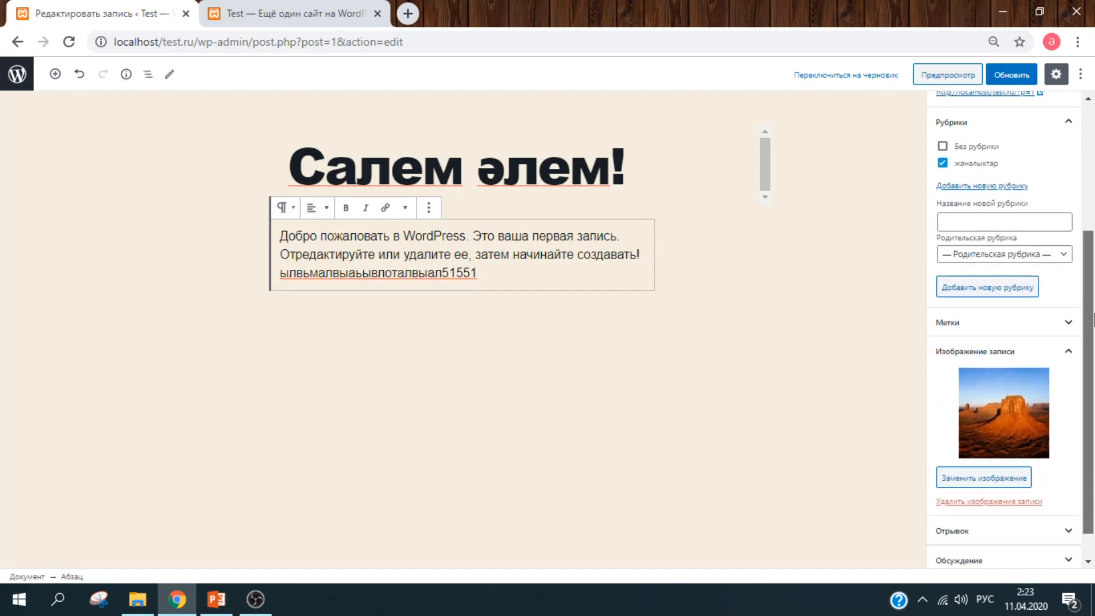
pyautogui.click(1059, 321)
pyautogui.scroll(-2, 1055, 319)
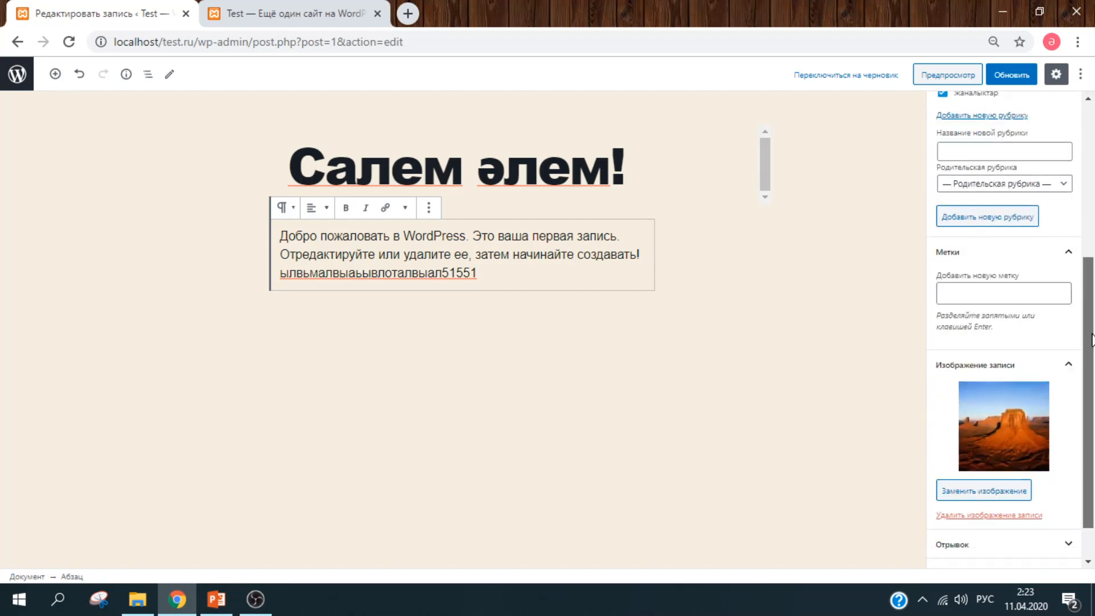
# - Add the tags табигат and пейзаж to the post
pyautogui.click(987, 285)
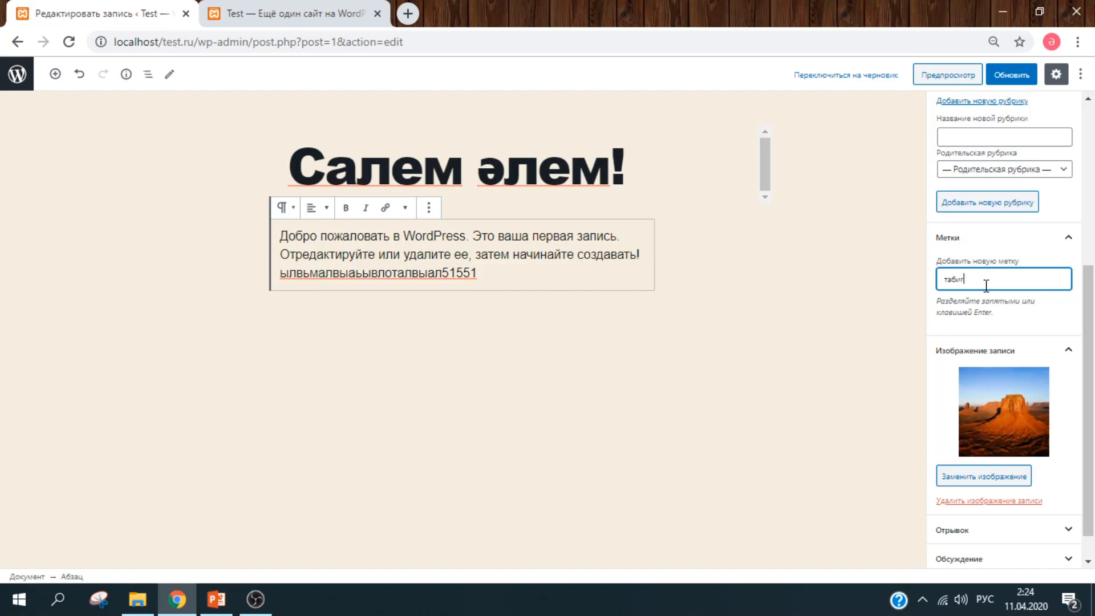
pyautogui.press('Return')
pyautogui.write('пейзаж')
pyautogui.press('Return')
# - Toggle comments and pingbacks off and back on, leaving both allowed, then expand Post Attributes
pyautogui.moveTo(1091, 291); pyautogui.dragTo(1094, 312)
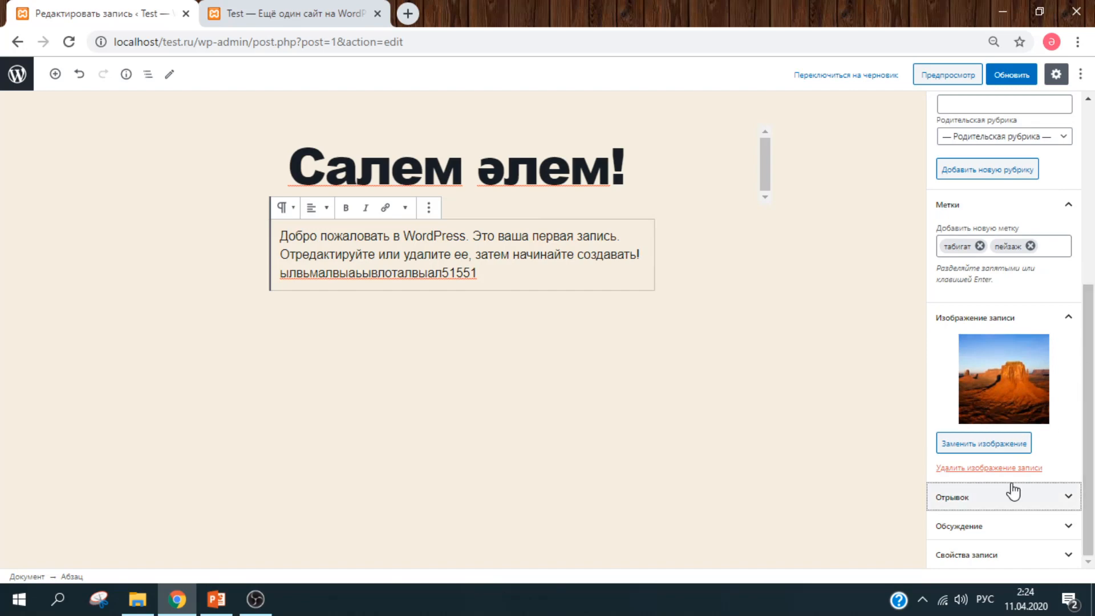
pyautogui.click(994, 530)
pyautogui.click(1089, 408)
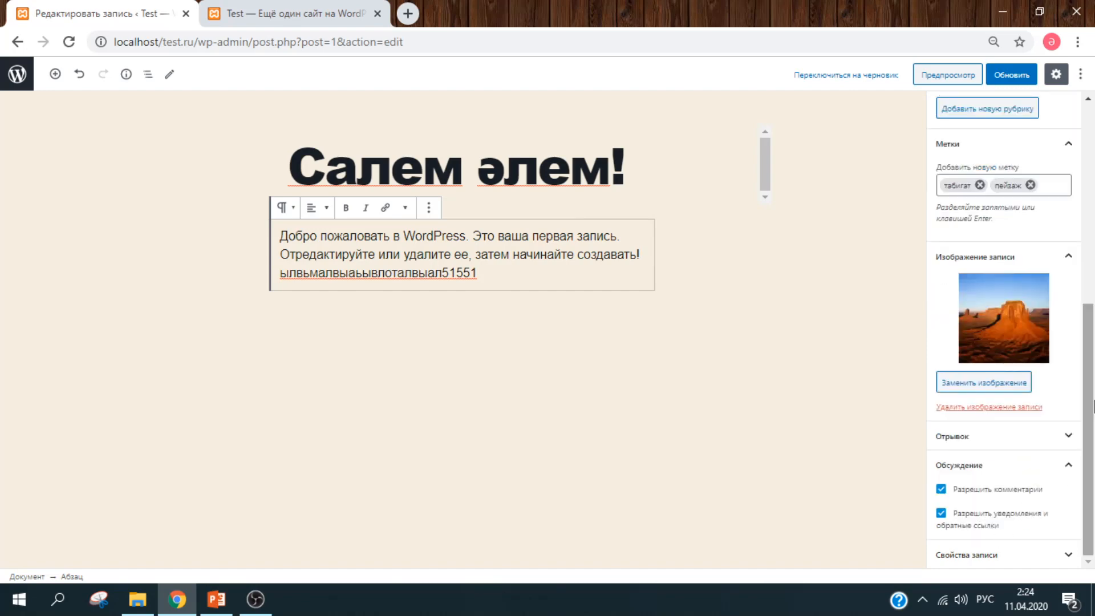
pyautogui.click(1013, 500)
pyautogui.click(1014, 500)
pyautogui.click(1004, 520)
pyautogui.click(1007, 520)
pyautogui.click(1051, 467)
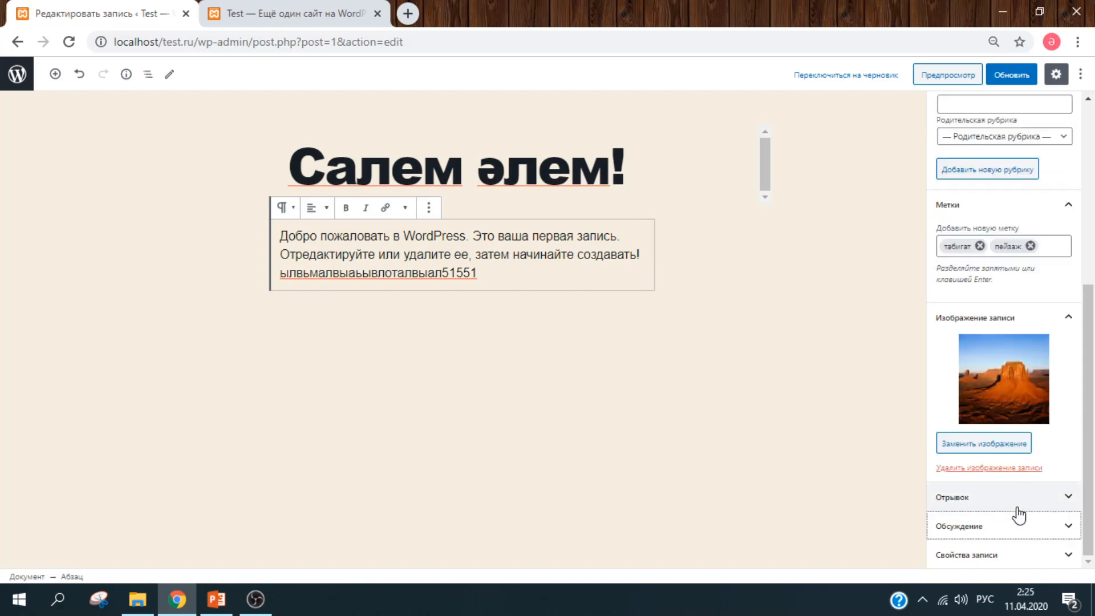
pyautogui.click(1010, 553)
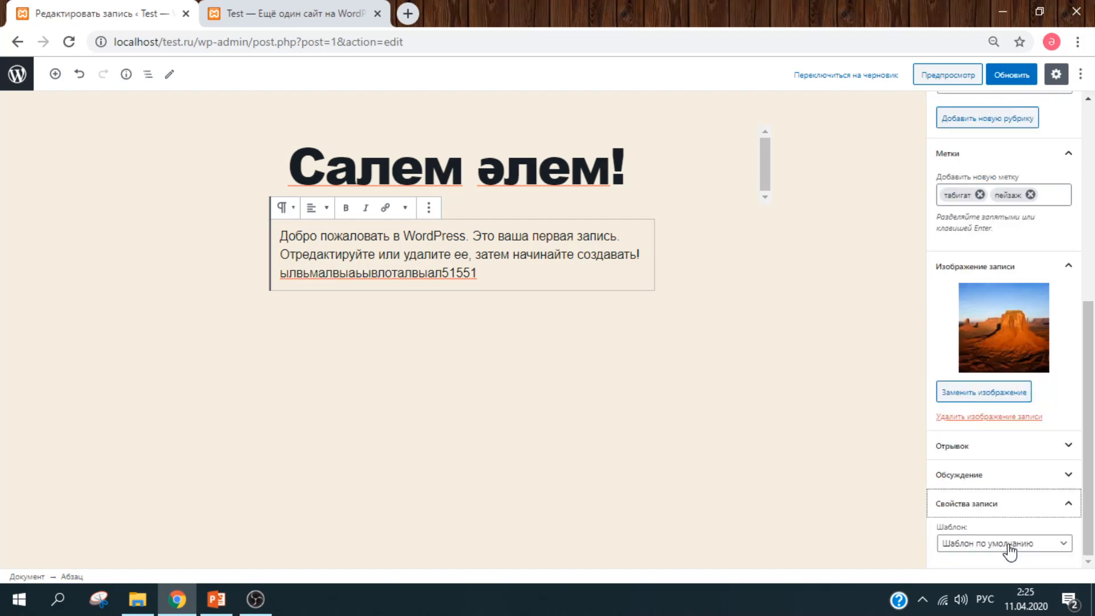
pyautogui.click(1054, 548)
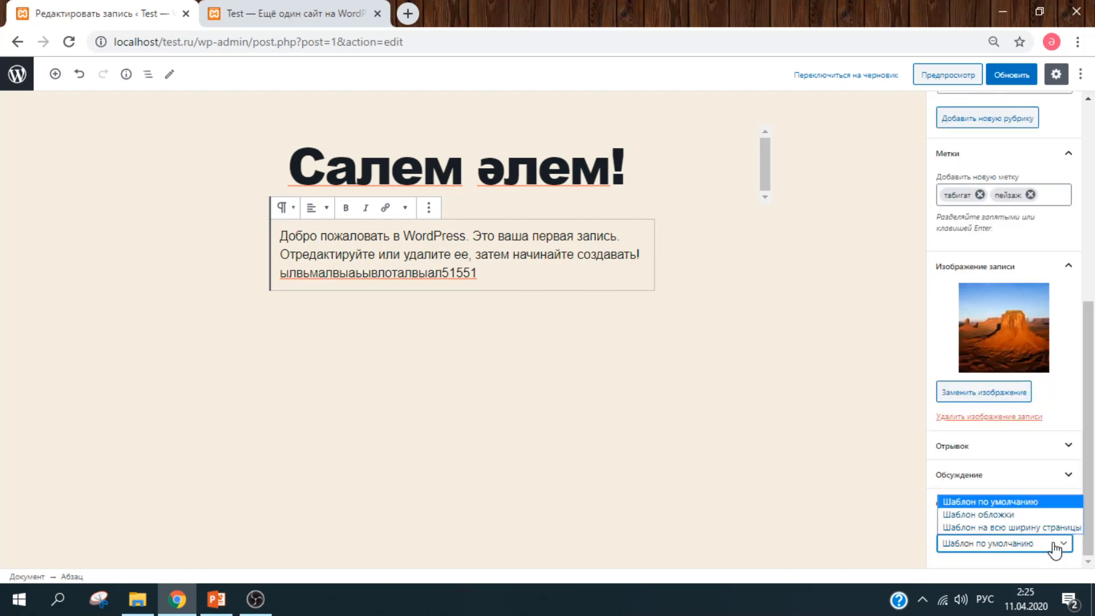
pyautogui.click(1037, 503)
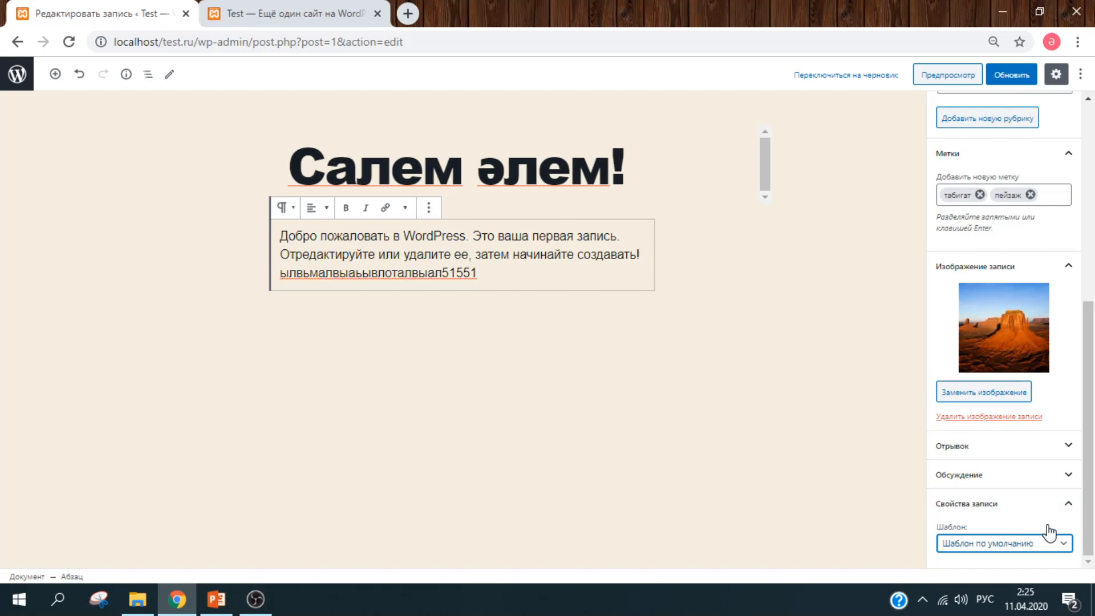
pyautogui.click(1054, 512)
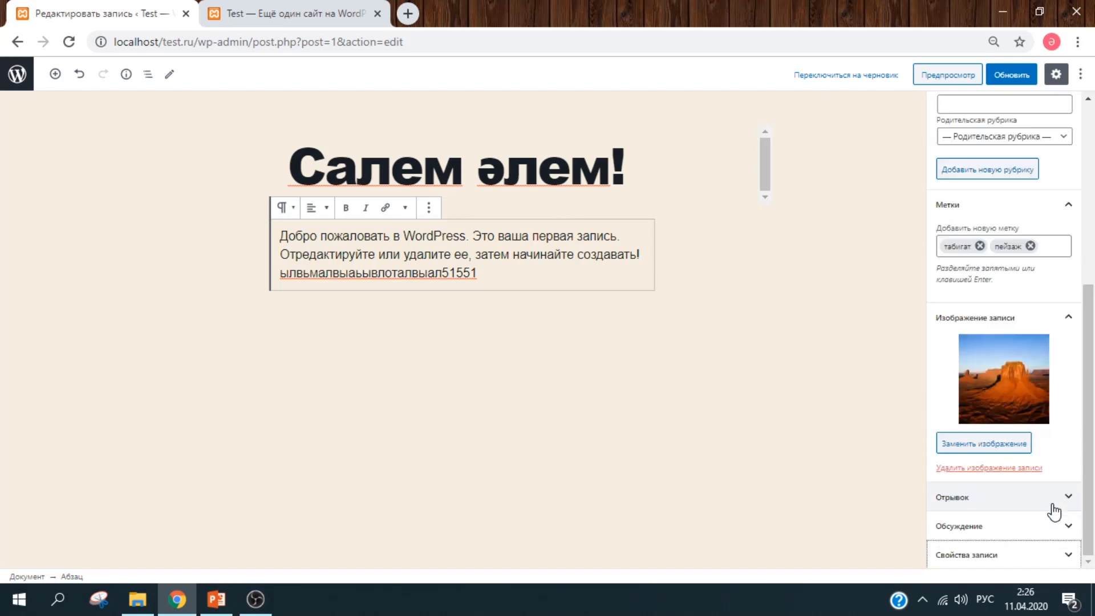
pyautogui.scroll(3, 1093, 402)
pyautogui.scroll(3, 1093, 402)
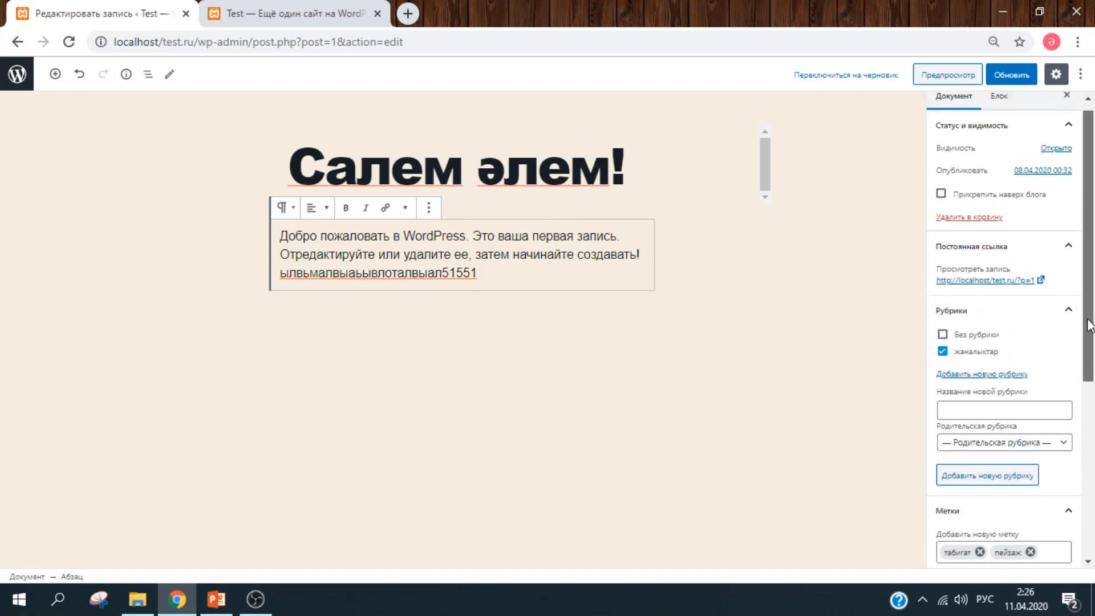
# - Update the post, then reload the live site and scroll through it to verify the category, image and tags
pyautogui.click(1008, 76)
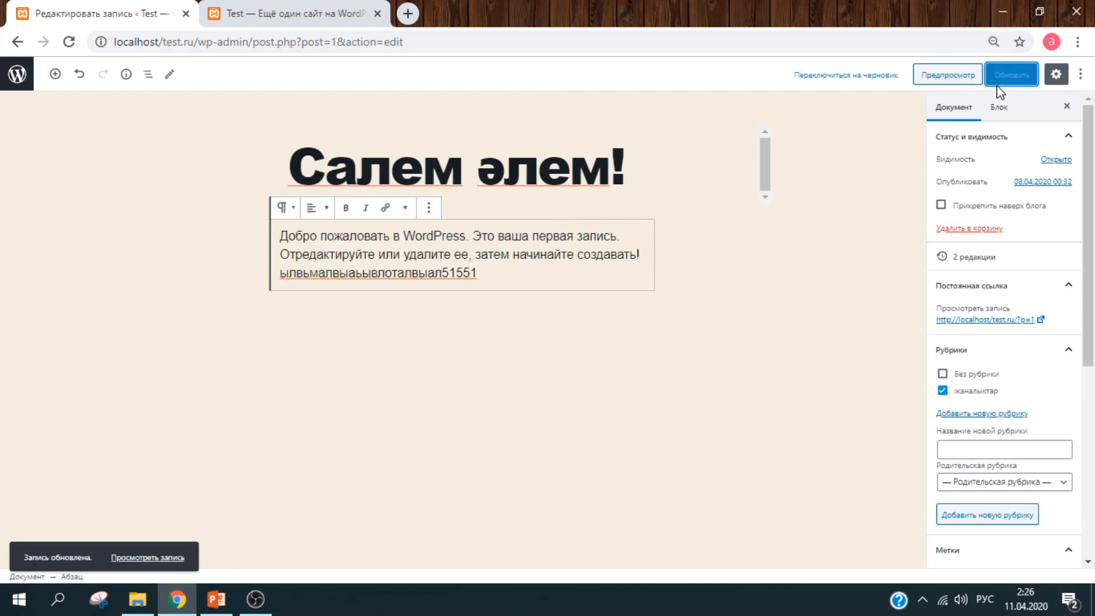
pyautogui.click(228, 9)
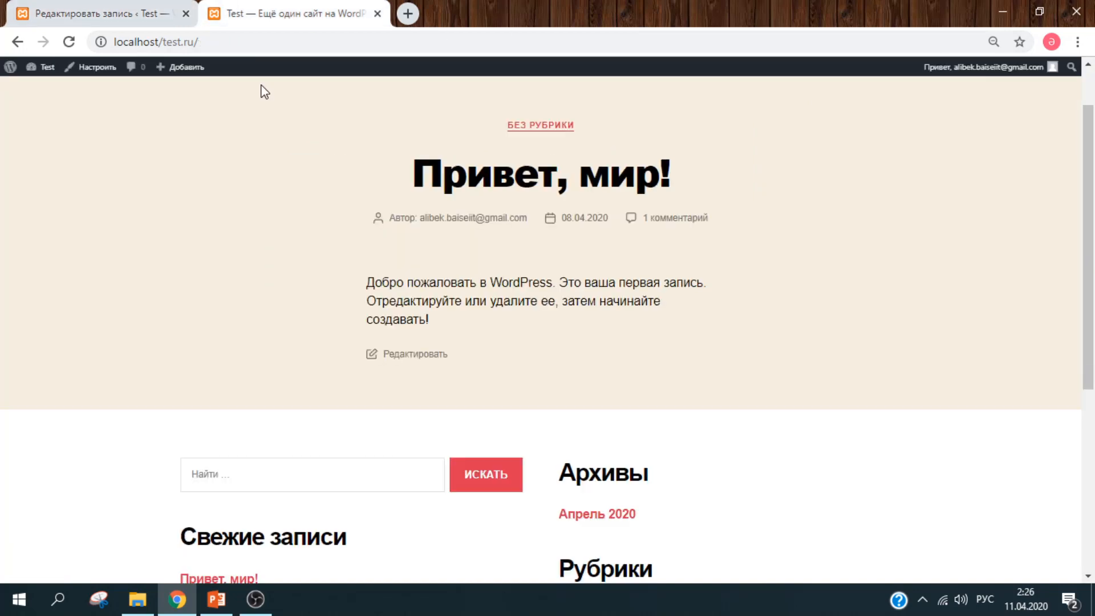
pyautogui.click(72, 49)
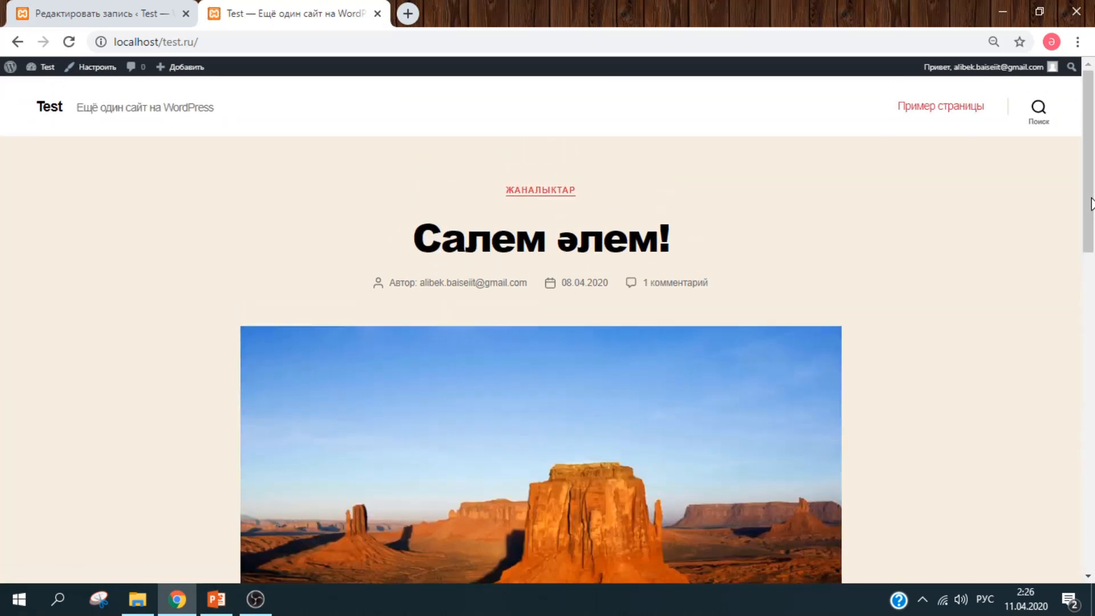
pyautogui.moveTo(1091, 204); pyautogui.dragTo(1079, 288)
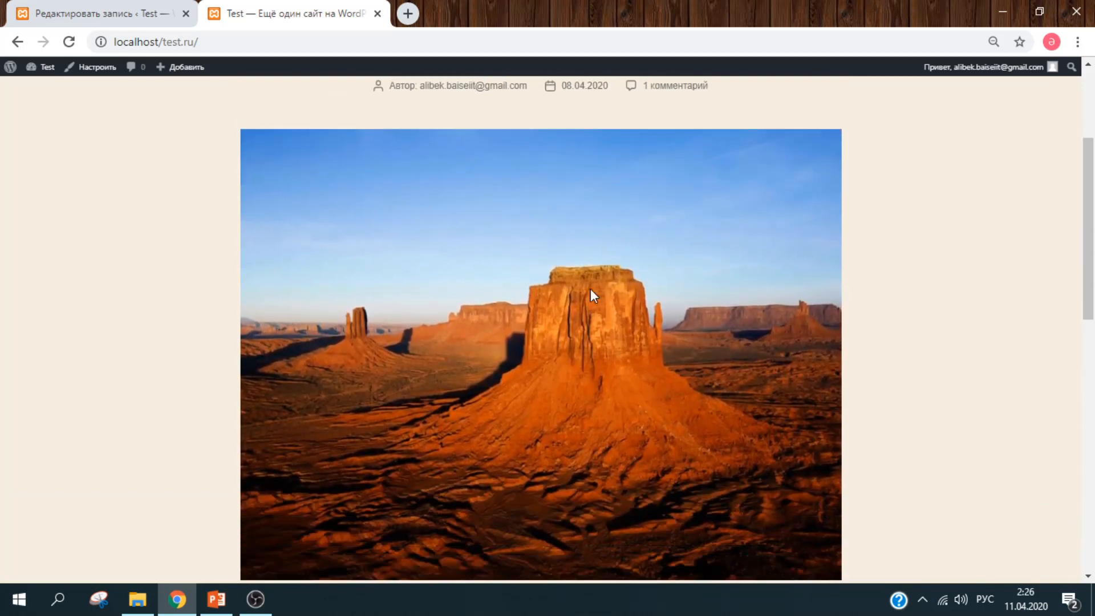
pyautogui.click(1088, 134)
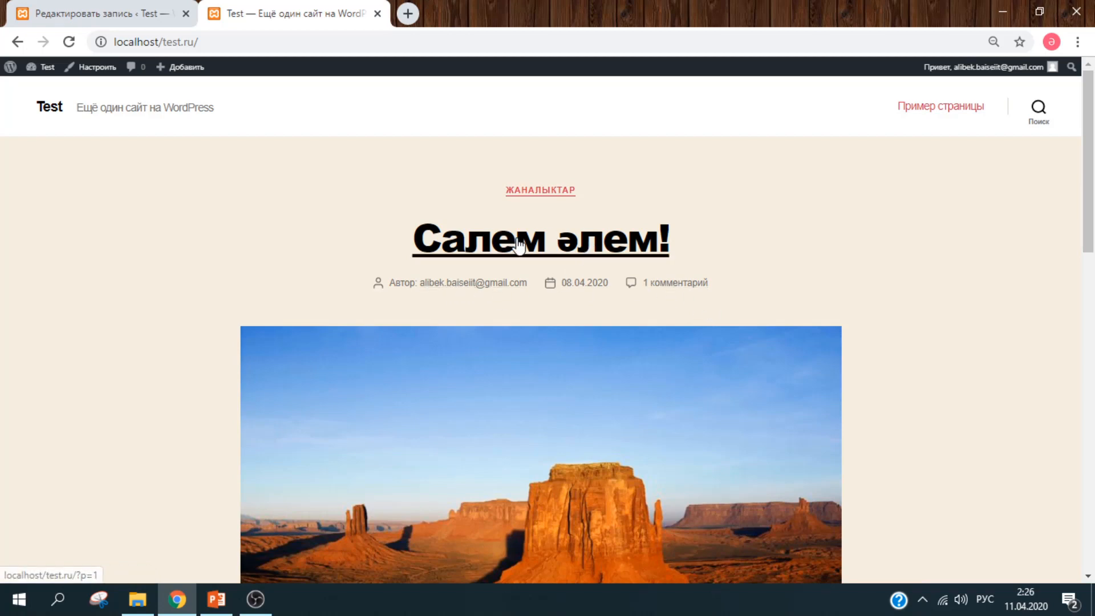
pyautogui.moveTo(1093, 157); pyautogui.dragTo(557, 371)
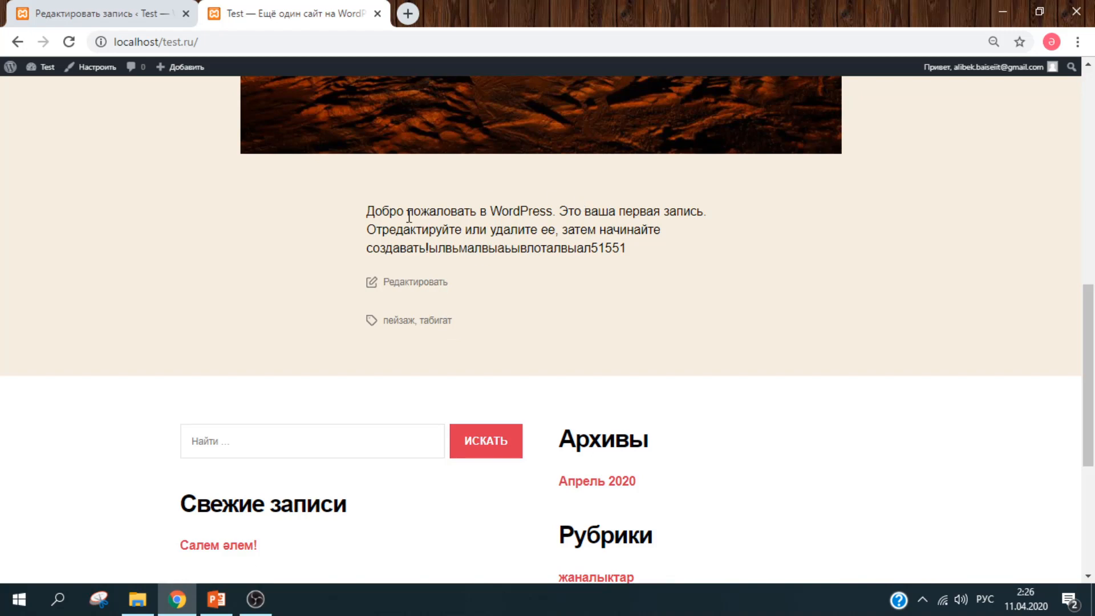
pyautogui.moveTo(1092, 311); pyautogui.dragTo(1087, 64)
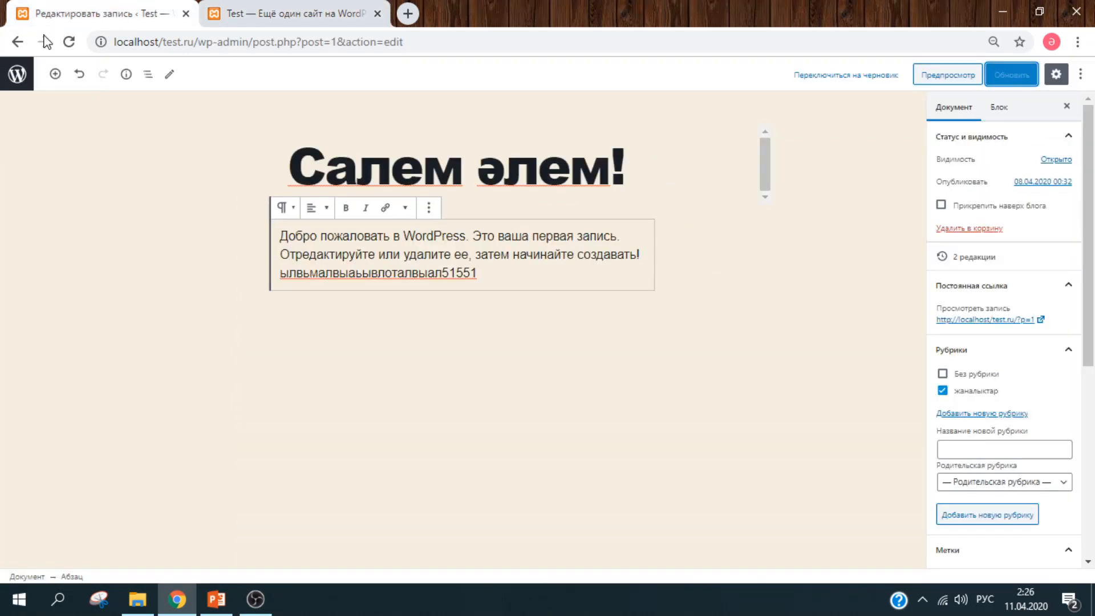
# - Go to the posts list and open the Рубрики categories page
pyautogui.click(17, 73)
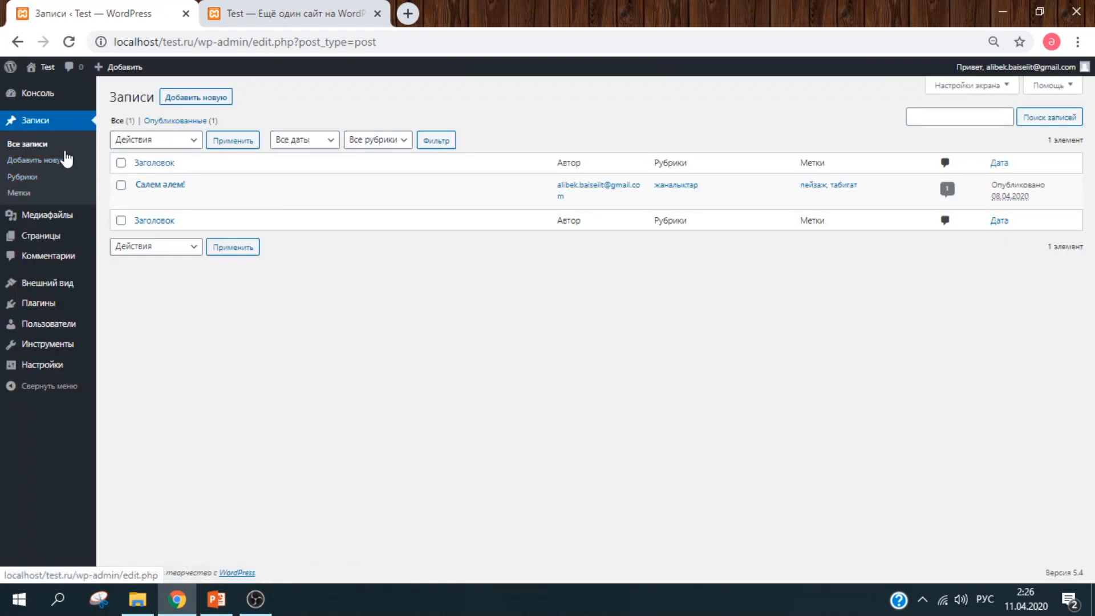
pyautogui.click(45, 178)
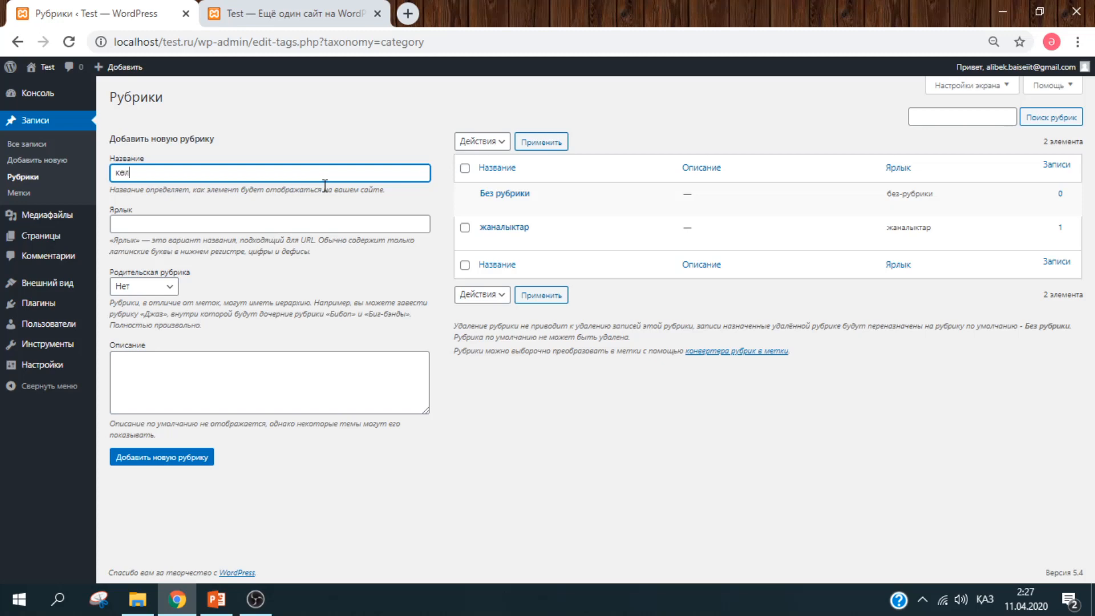
# - Create the келік category with parent жаналыктар and a short description, then open Метки
pyautogui.press('Tab')
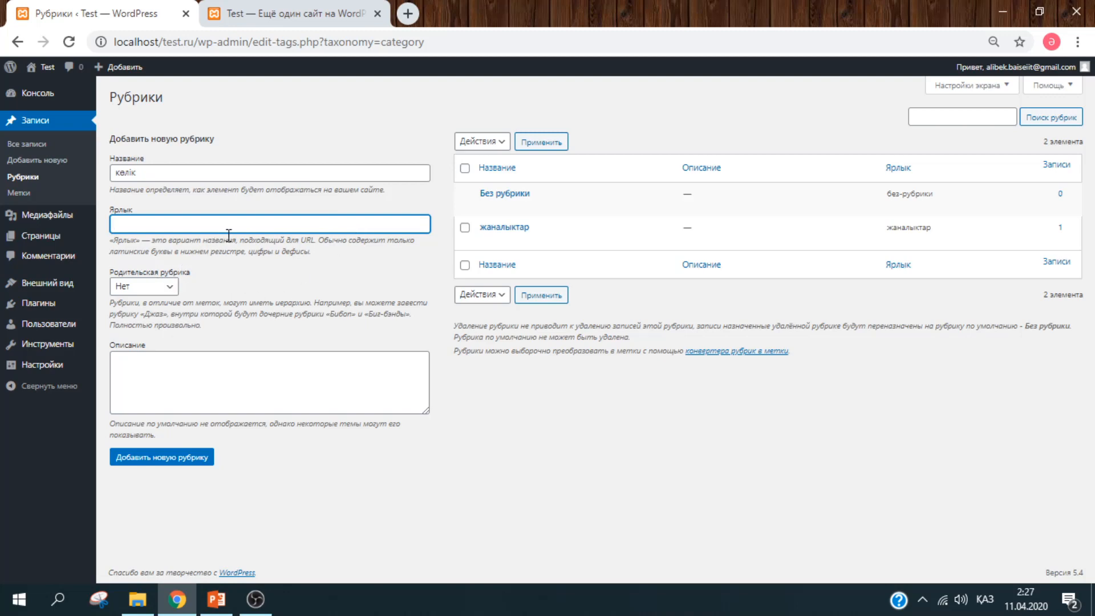
pyautogui.click(162, 288)
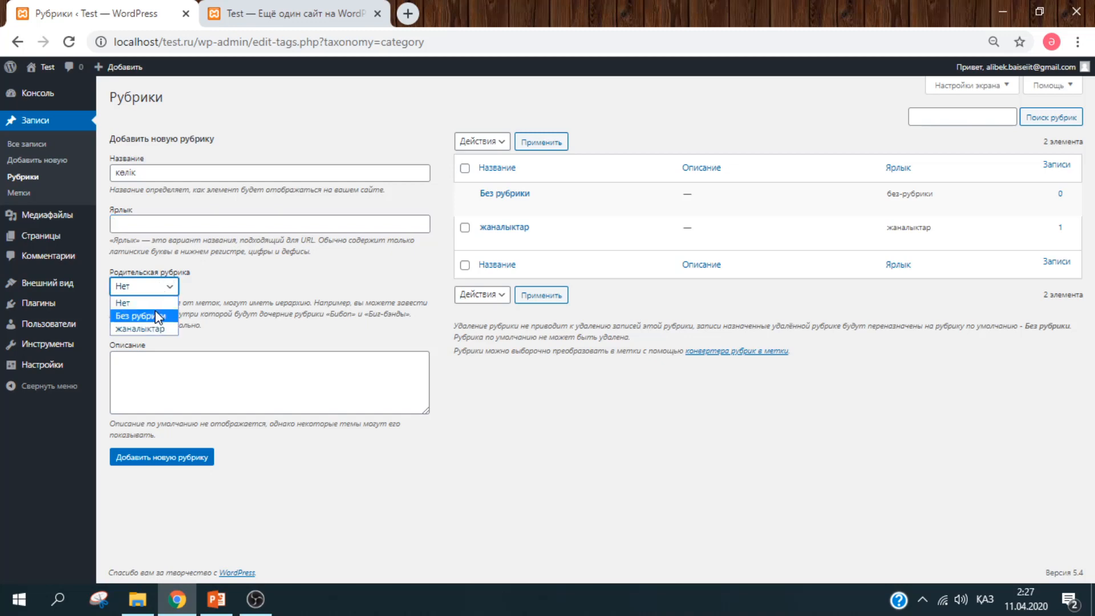
pyautogui.click(158, 330)
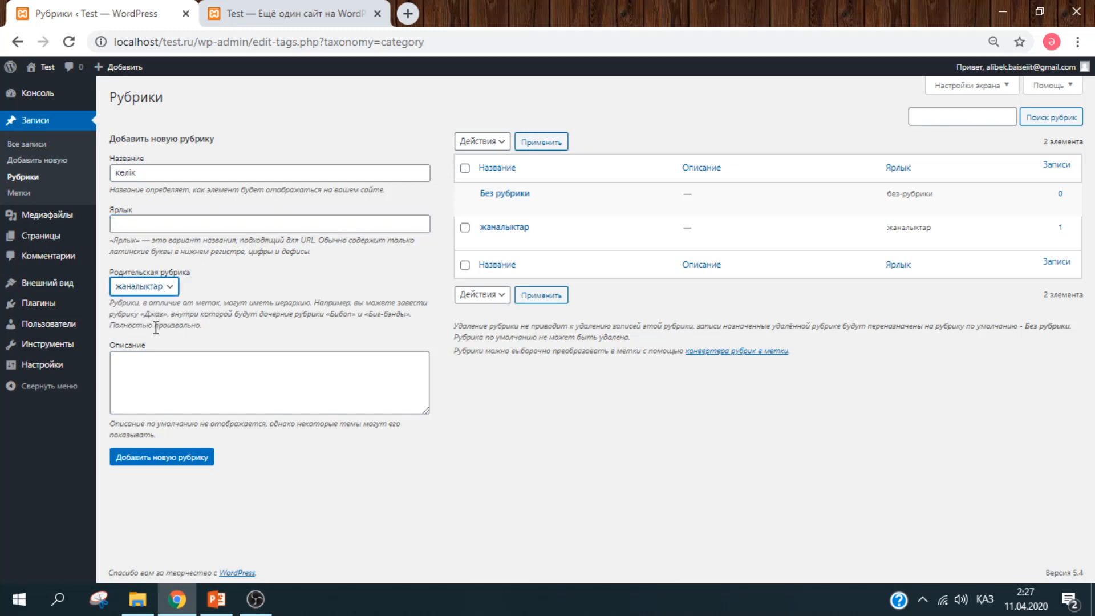
pyautogui.click(188, 398)
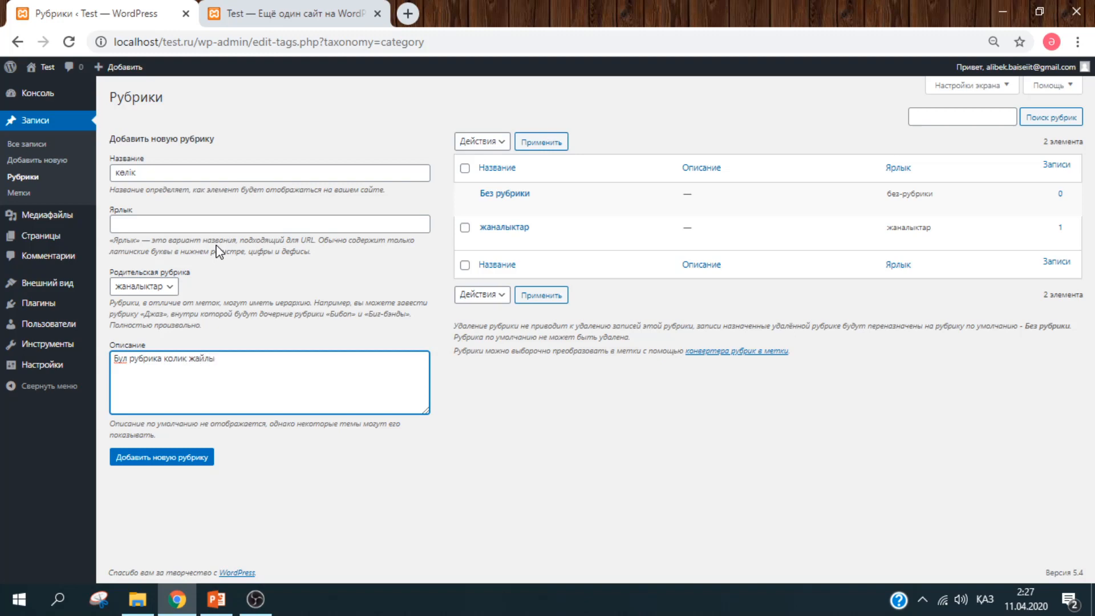
pyautogui.click(195, 457)
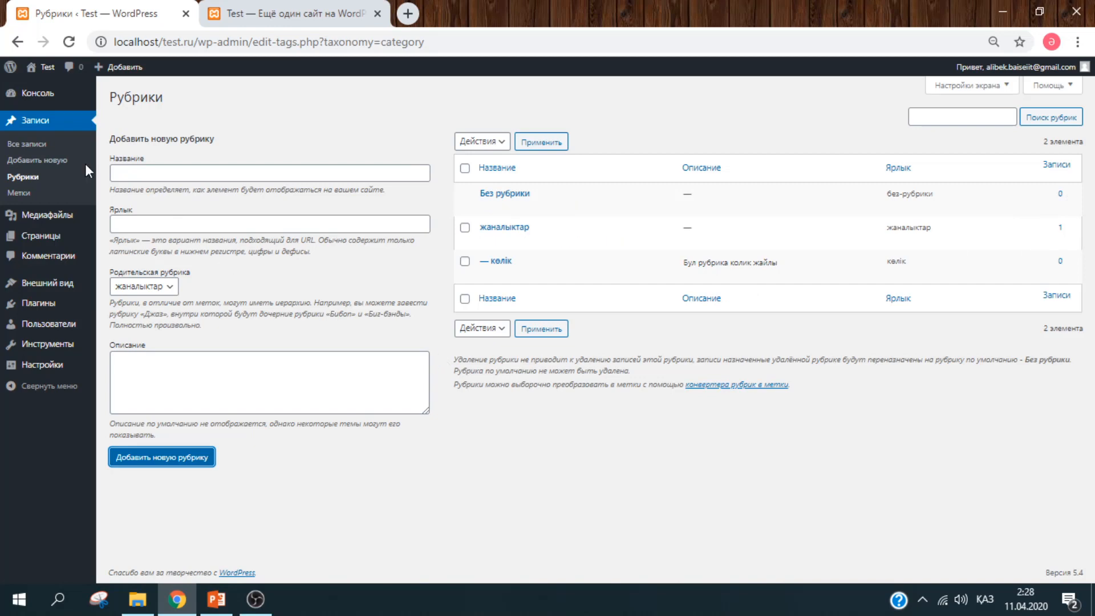
pyautogui.click(30, 197)
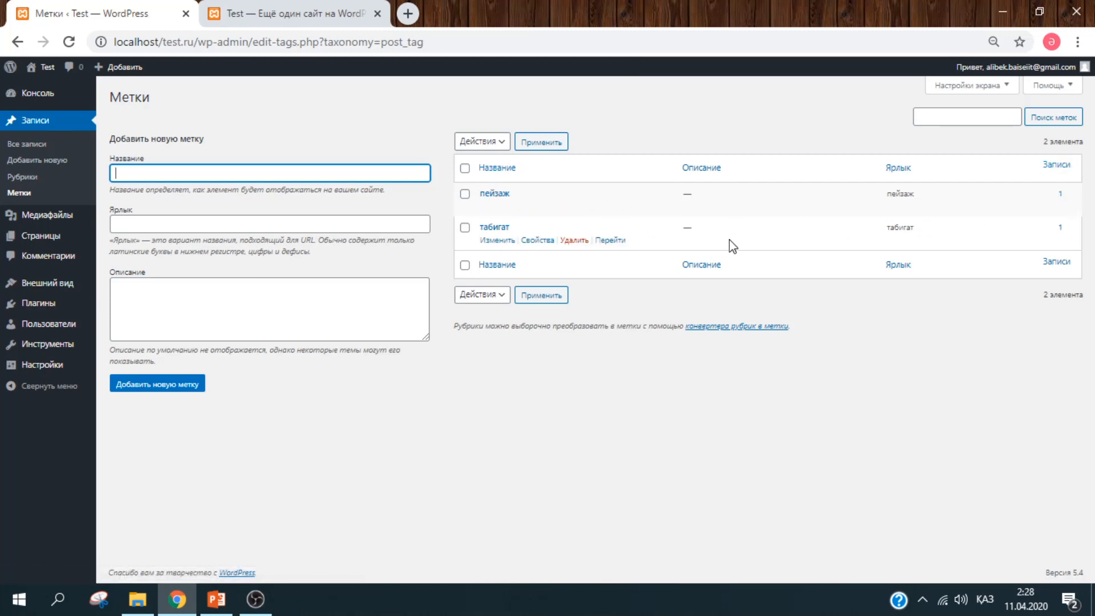
# - Step through the tag slug and description fields, then open the Медиафайлы library
pyautogui.click(306, 228)
pyautogui.click(302, 301)
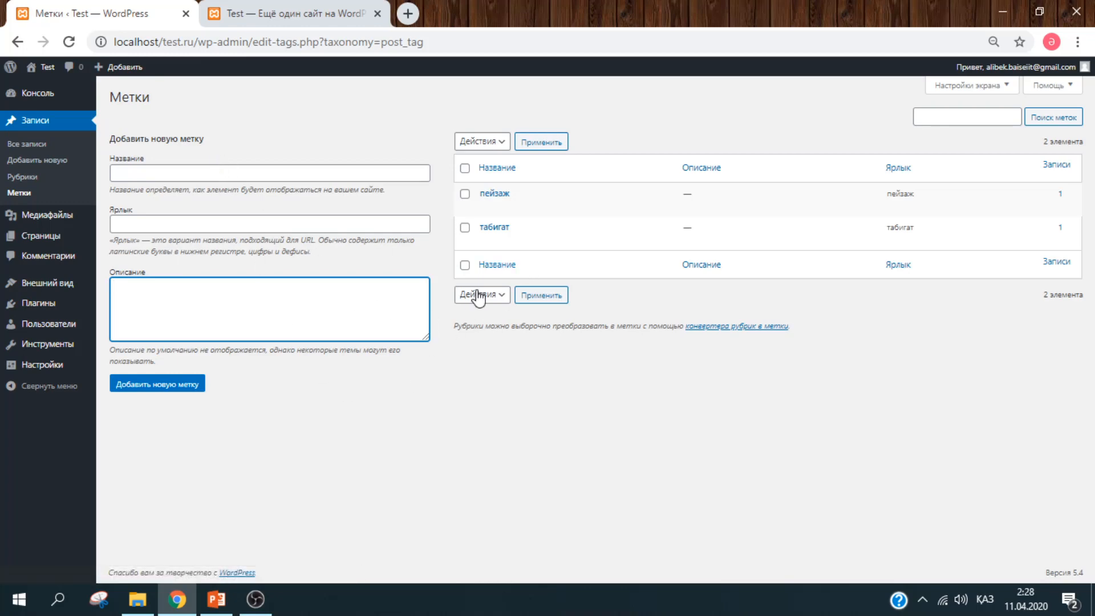
pyautogui.click(77, 215)
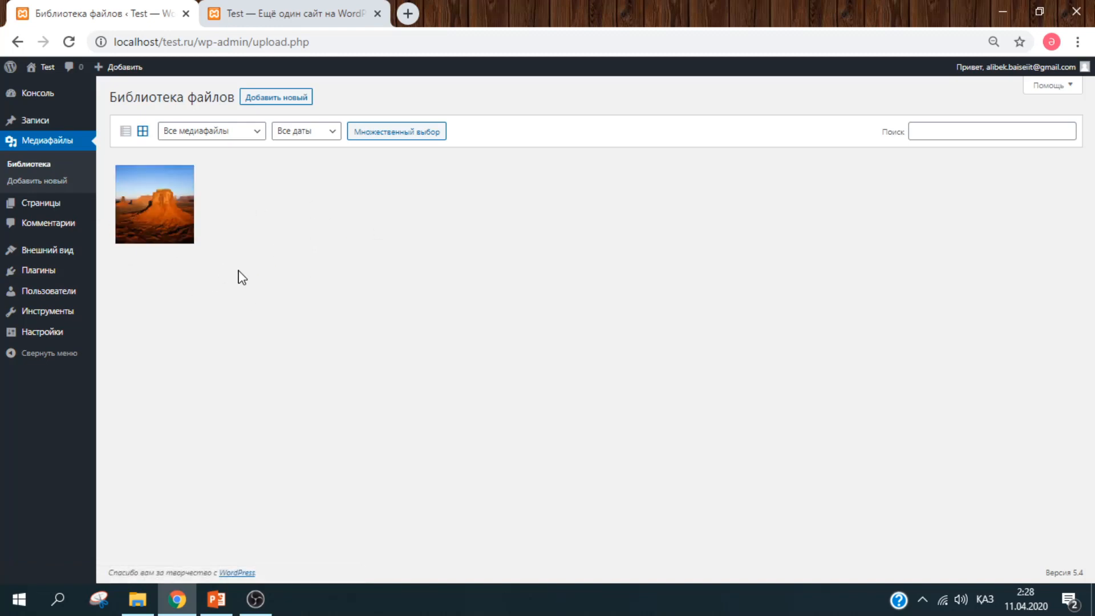
pyautogui.click(286, 23)
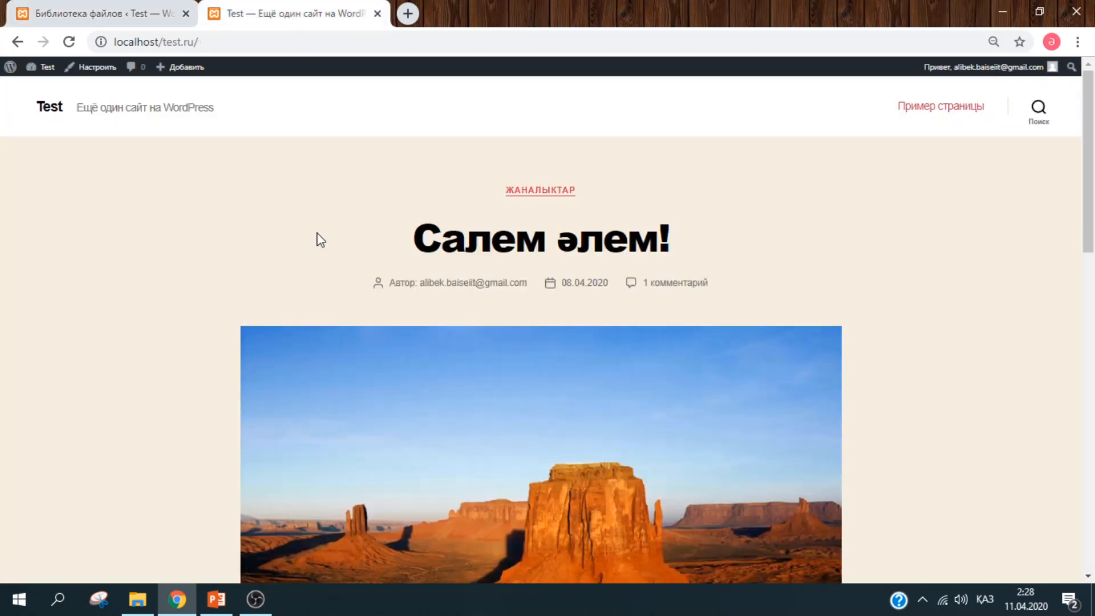
pyautogui.scroll(-2, 320, 238)
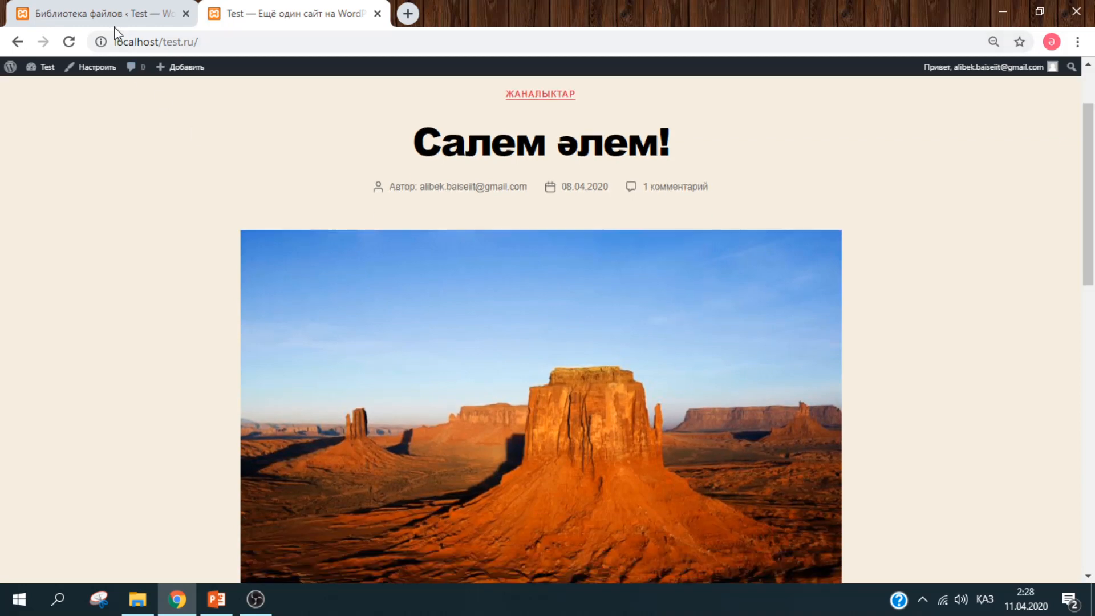
pyautogui.click(115, 24)
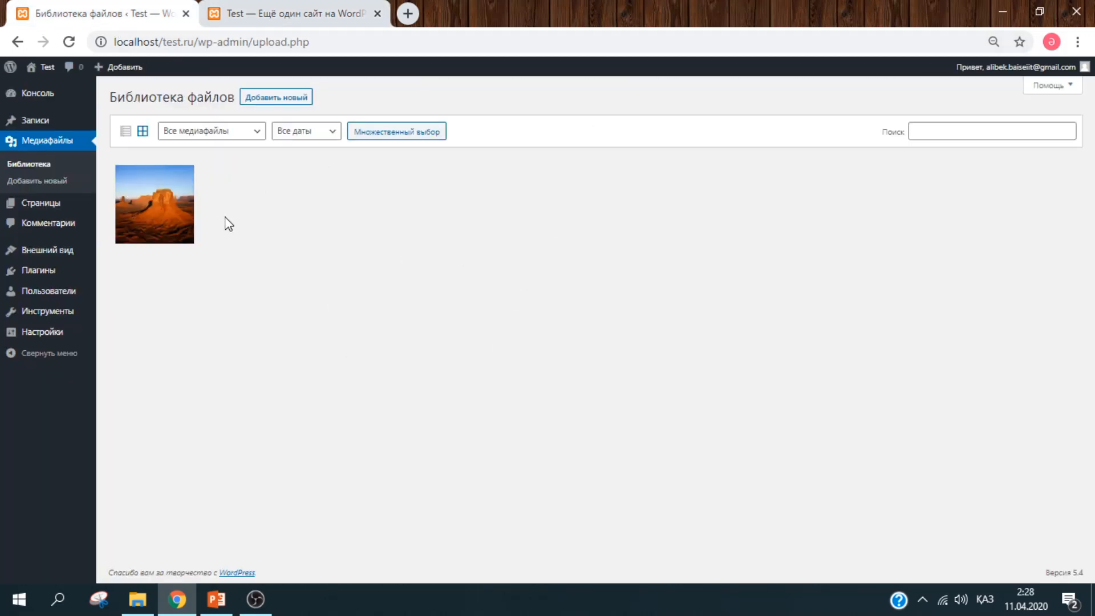
pyautogui.click(249, 140)
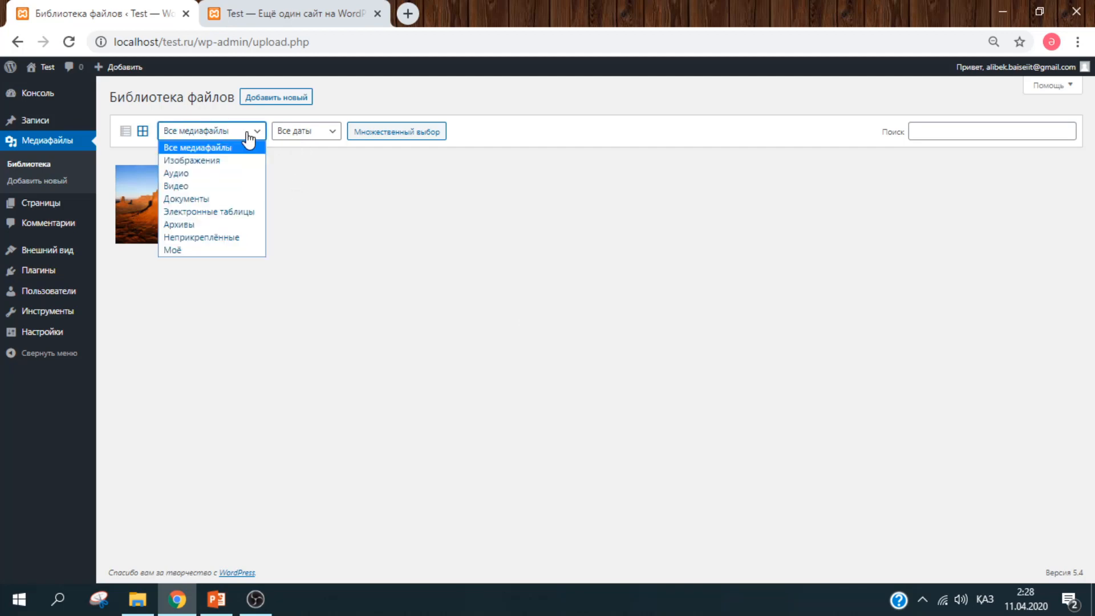
pyautogui.click(248, 139)
pyautogui.click(323, 134)
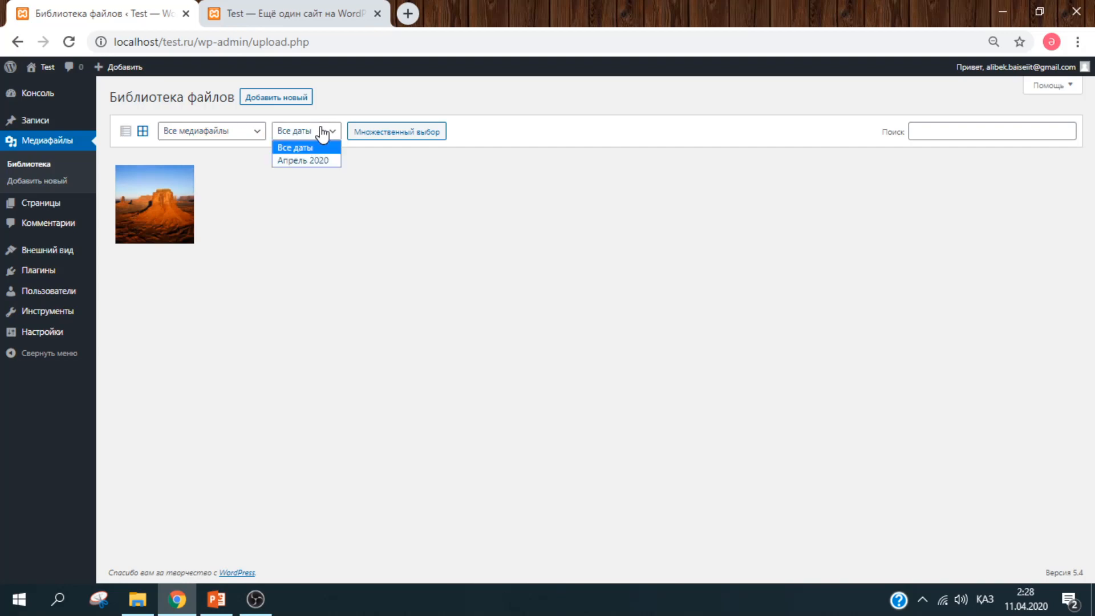
pyautogui.click(323, 134)
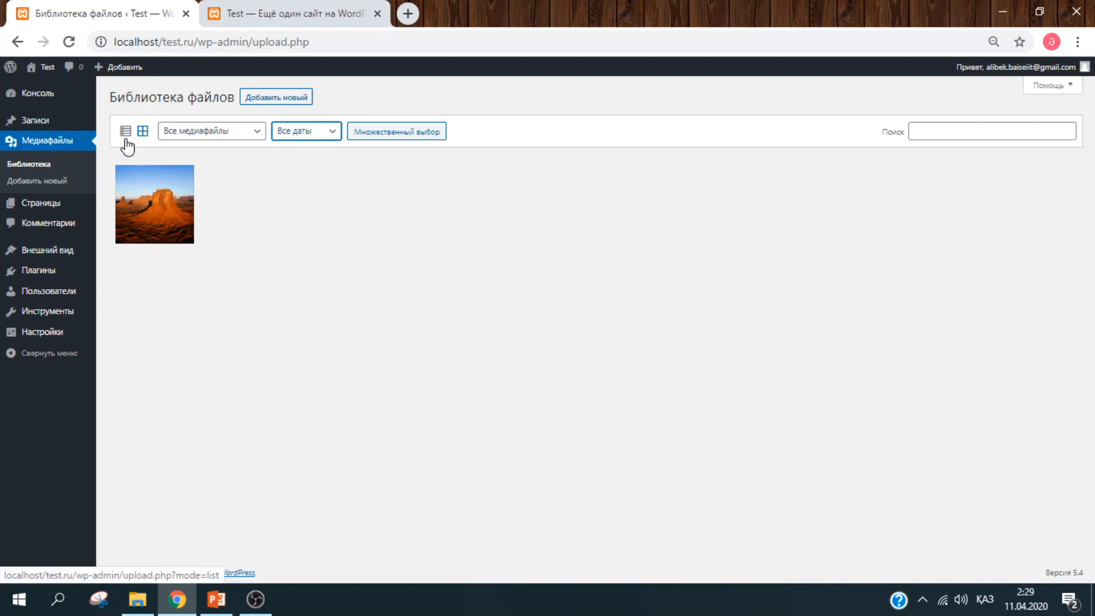
pyautogui.click(61, 180)
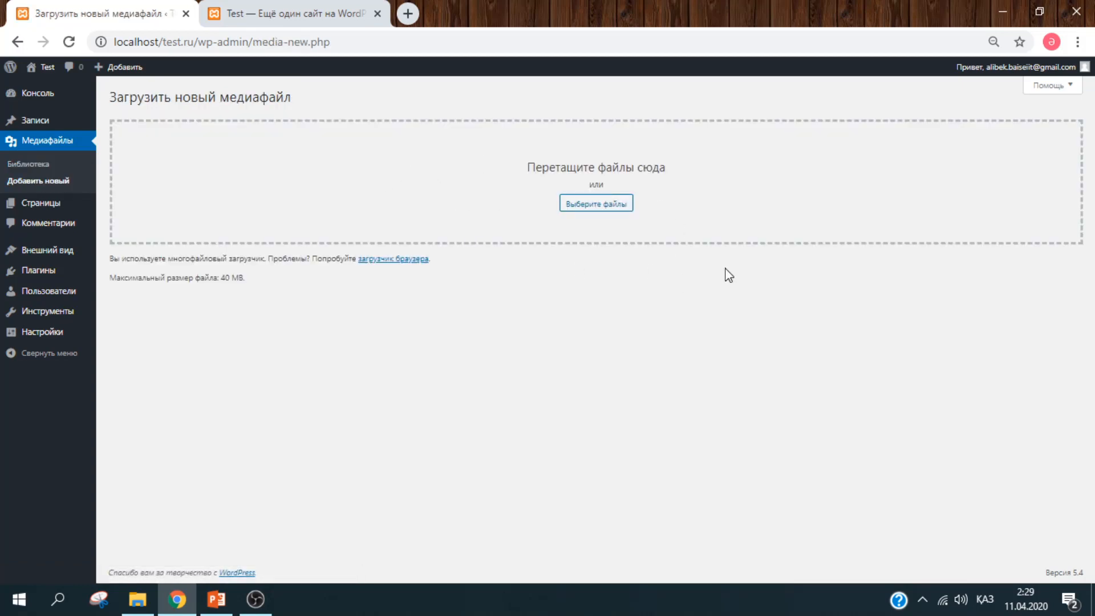
pyautogui.click(69, 145)
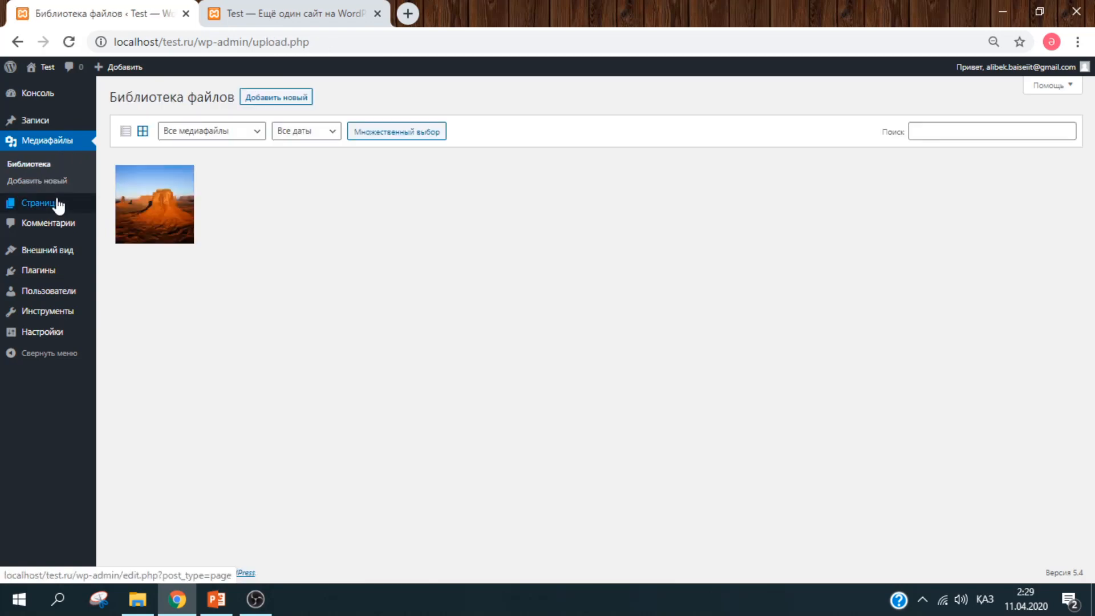
pyautogui.moveTo(59, 205)
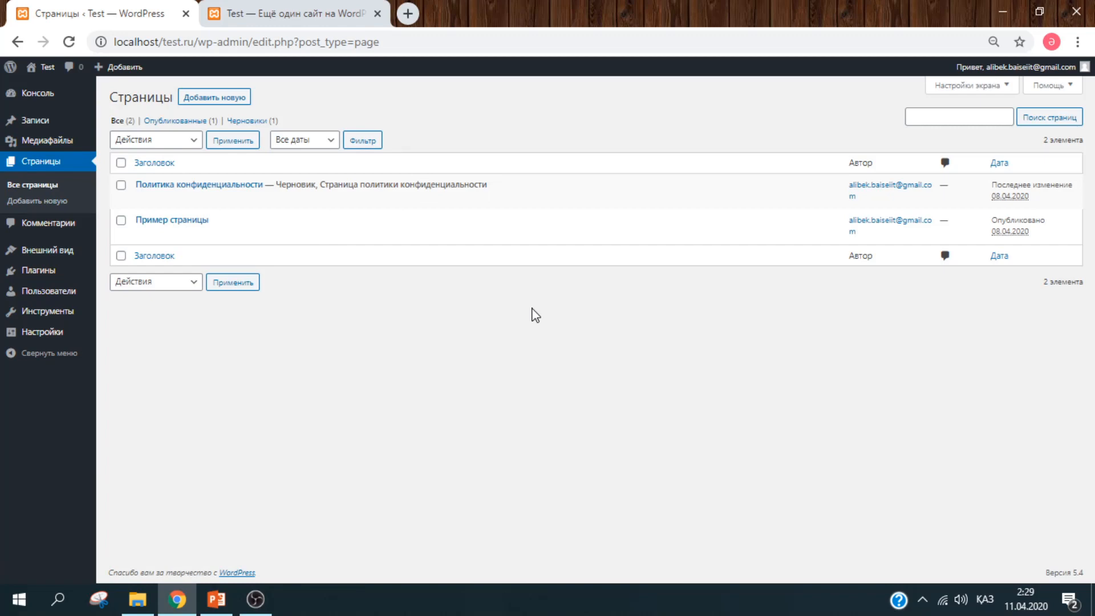
# - Compare the Pages list with the live site's front page, then return to the Pages tab
pyautogui.moveTo(227, 203)
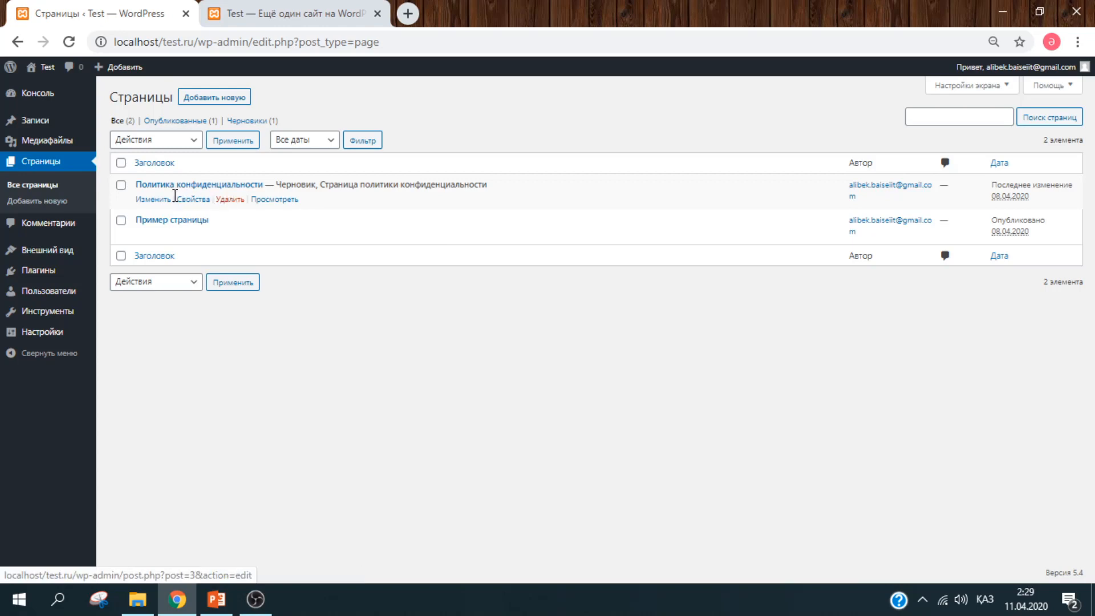
pyautogui.moveTo(196, 232)
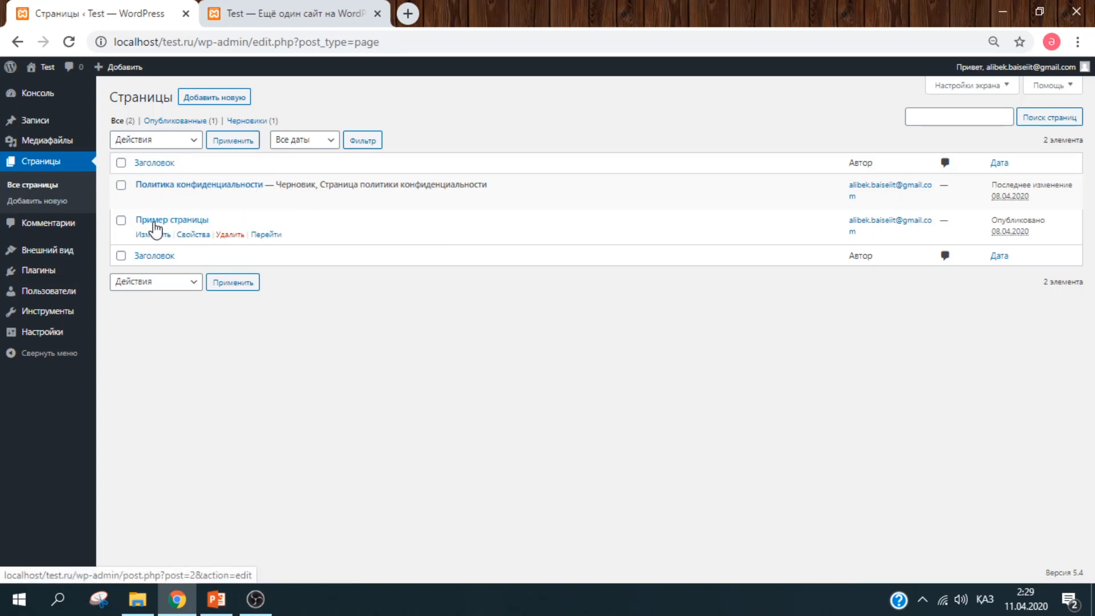
pyautogui.click(269, 8)
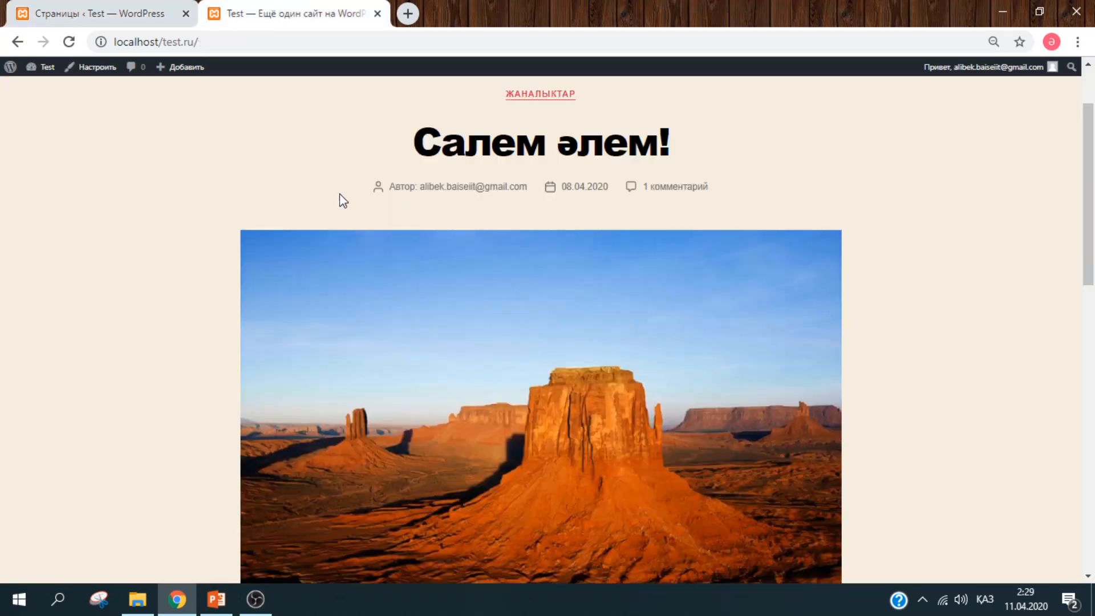
pyautogui.scroll(2, 344, 200)
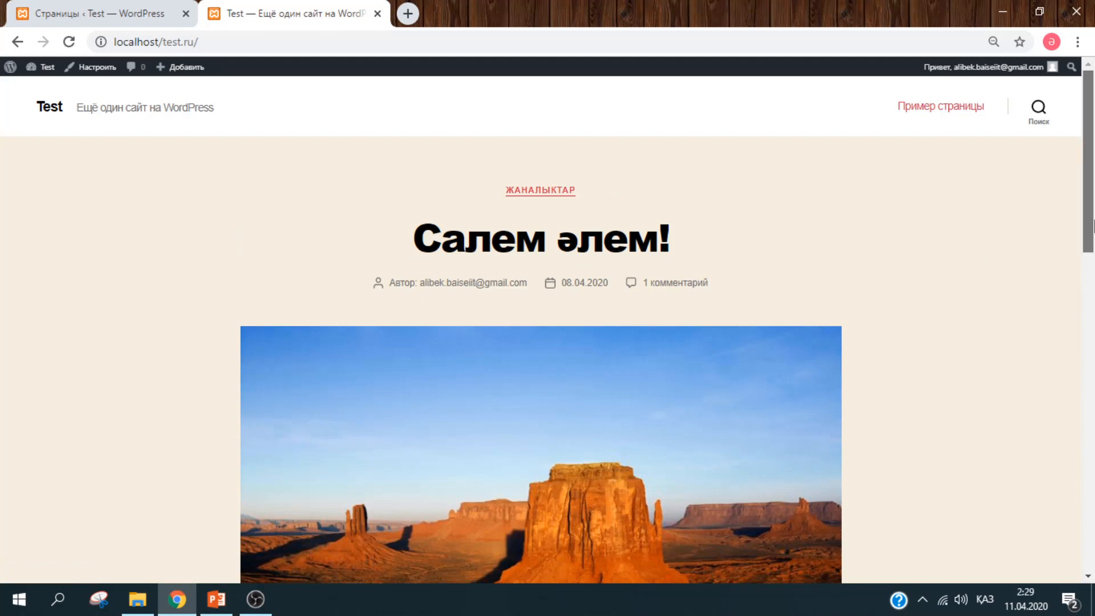
pyautogui.moveTo(1091, 225); pyautogui.dragTo(1092, 540)
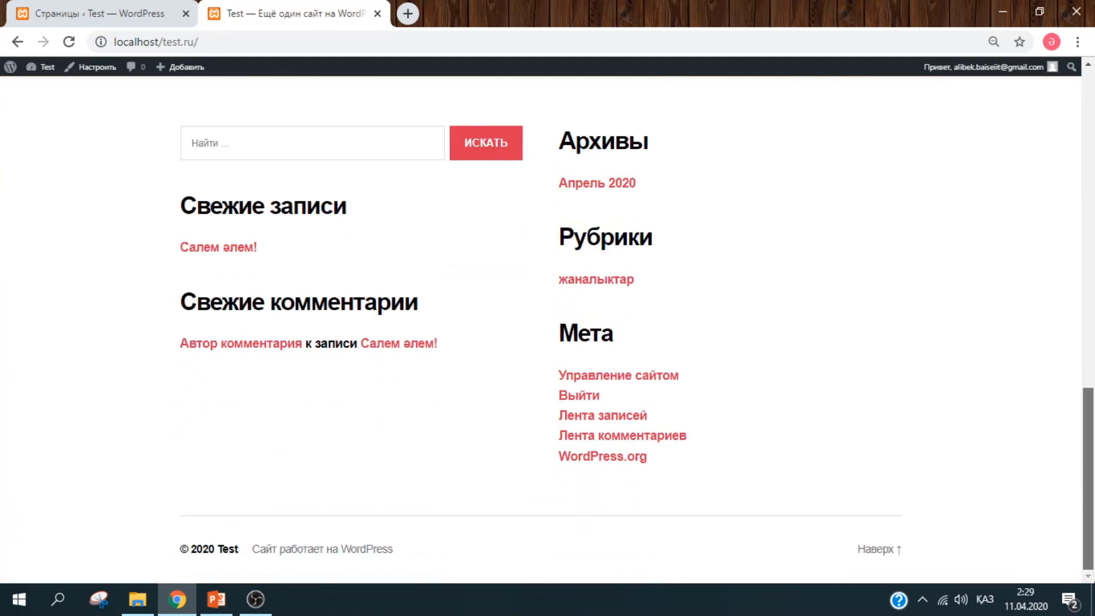
pyautogui.click(80, 13)
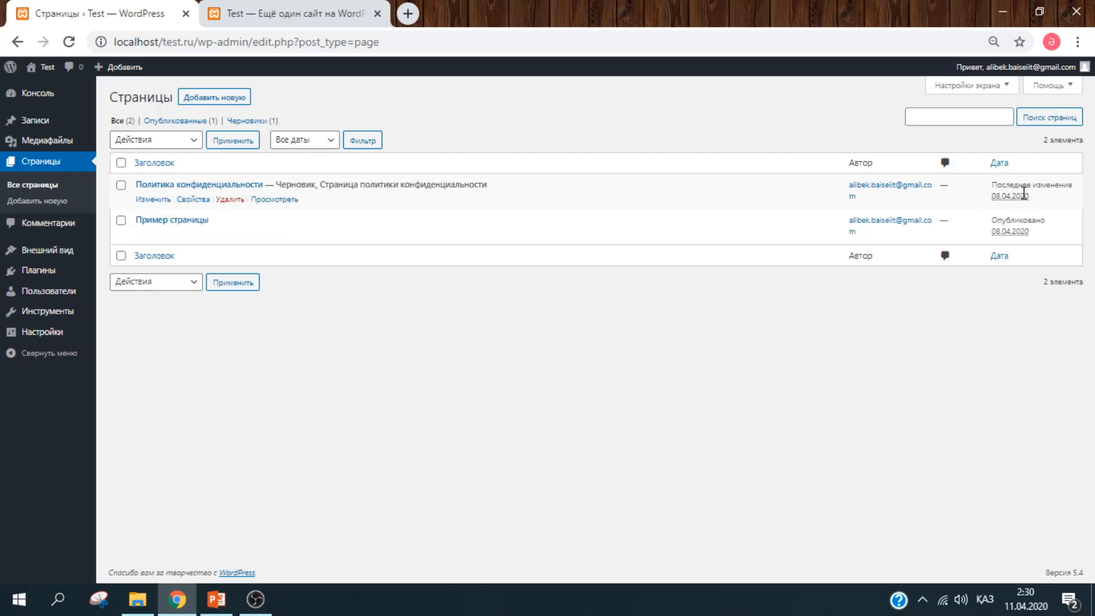
# - Select all pages, apply the Move to Trash bulk action, and open the Trash (2) view
pyautogui.click(955, 120)
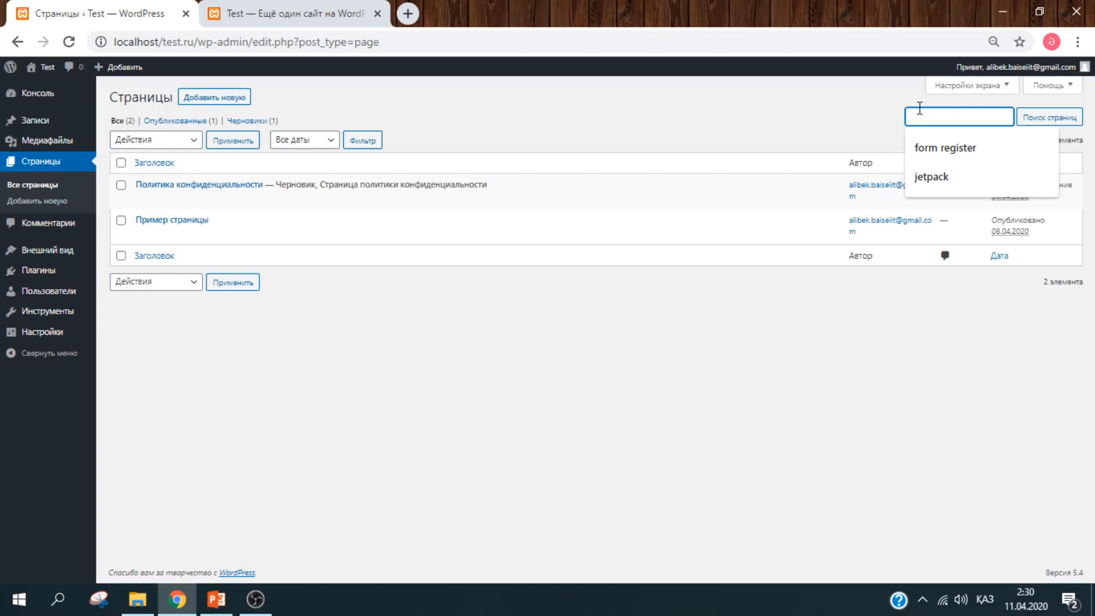
pyautogui.click(872, 104)
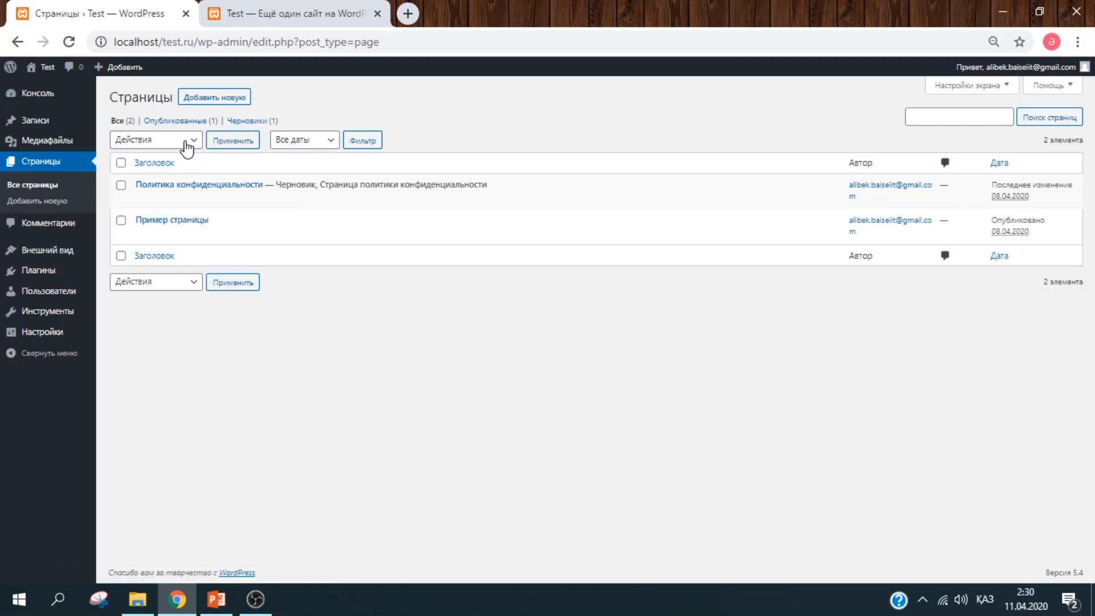
pyautogui.click(122, 164)
pyautogui.click(169, 286)
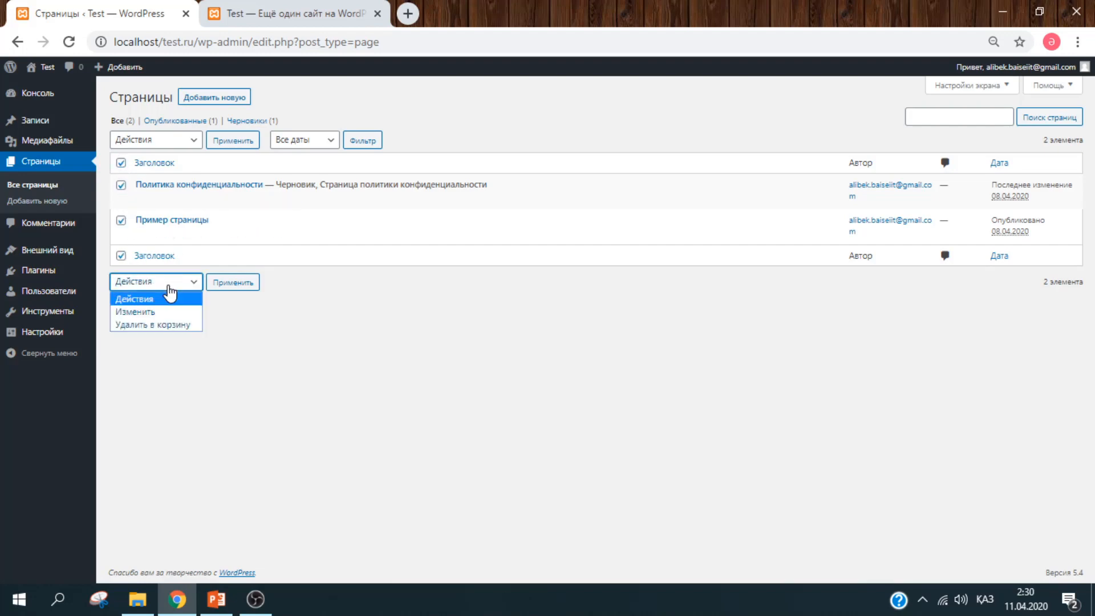
pyautogui.click(162, 325)
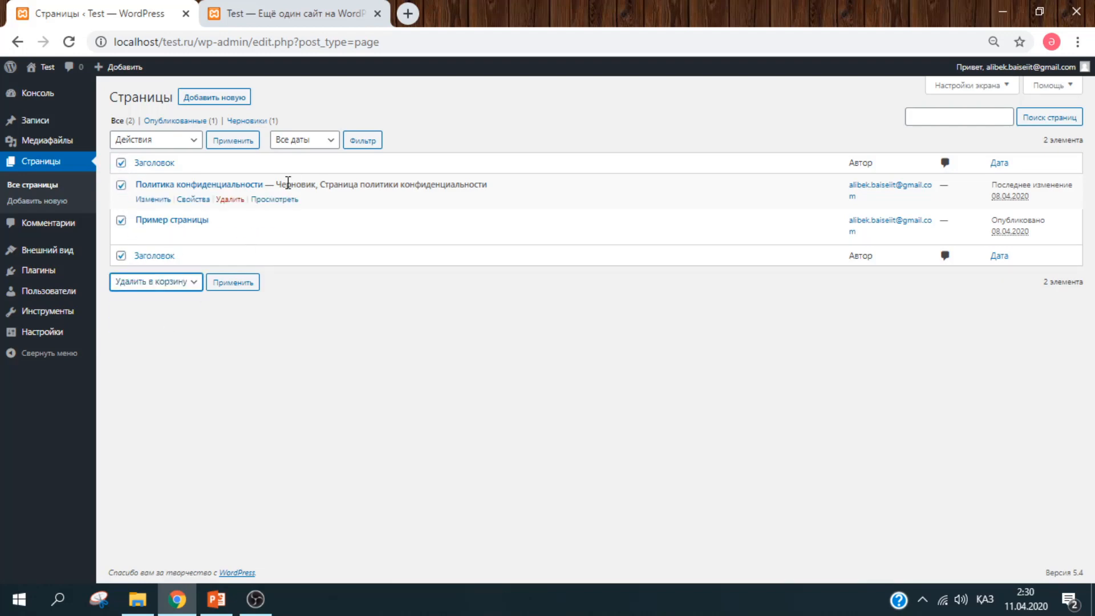
pyautogui.click(233, 283)
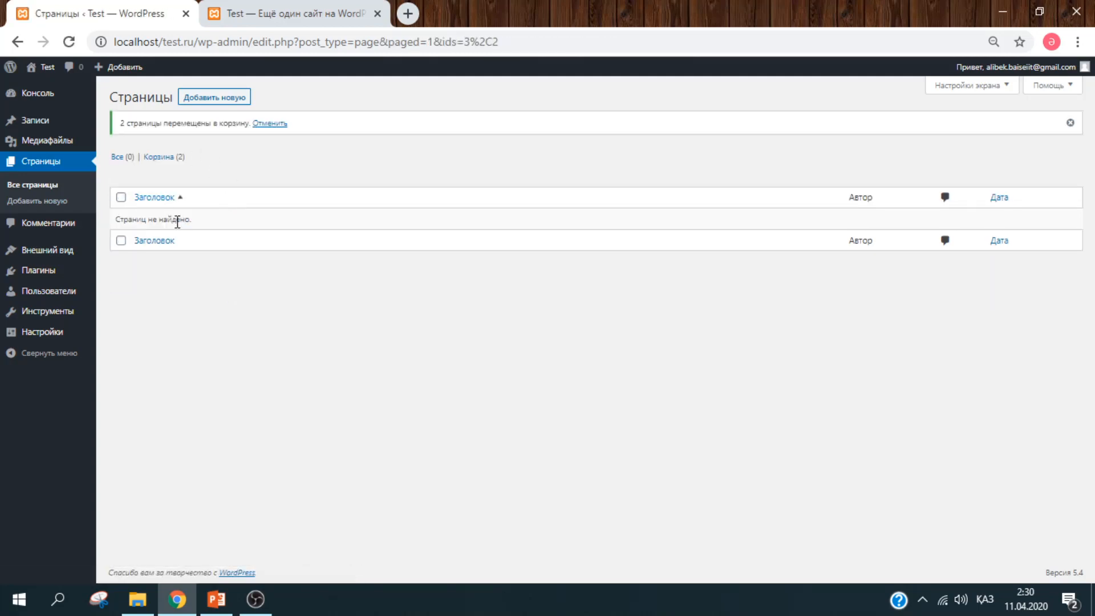
pyautogui.click(171, 156)
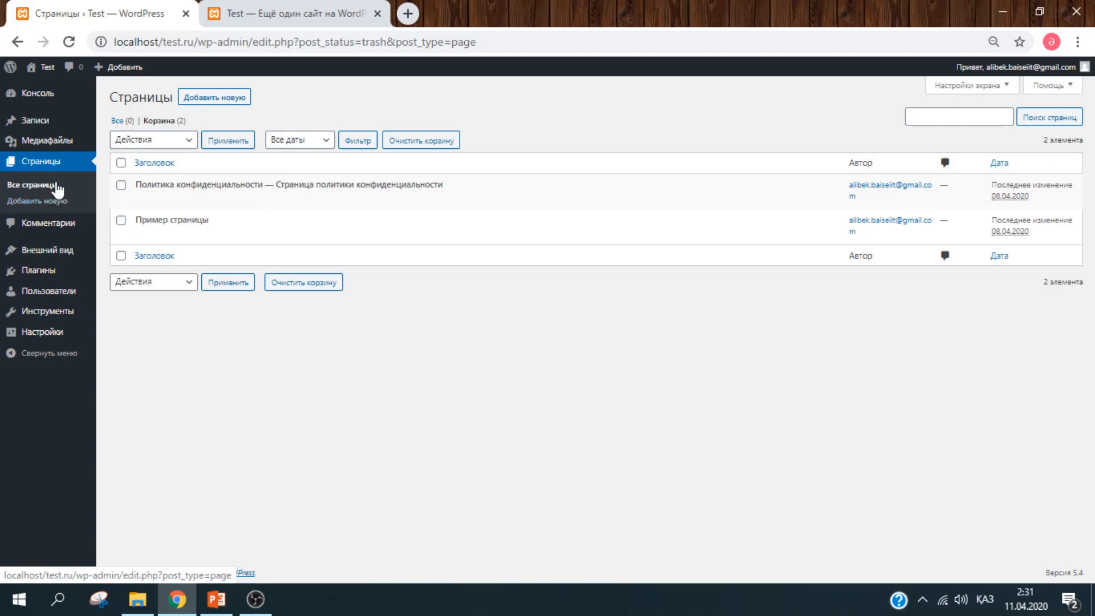
# - Open the Comments list showing the single comment on Салем әлем!
pyautogui.click(61, 225)
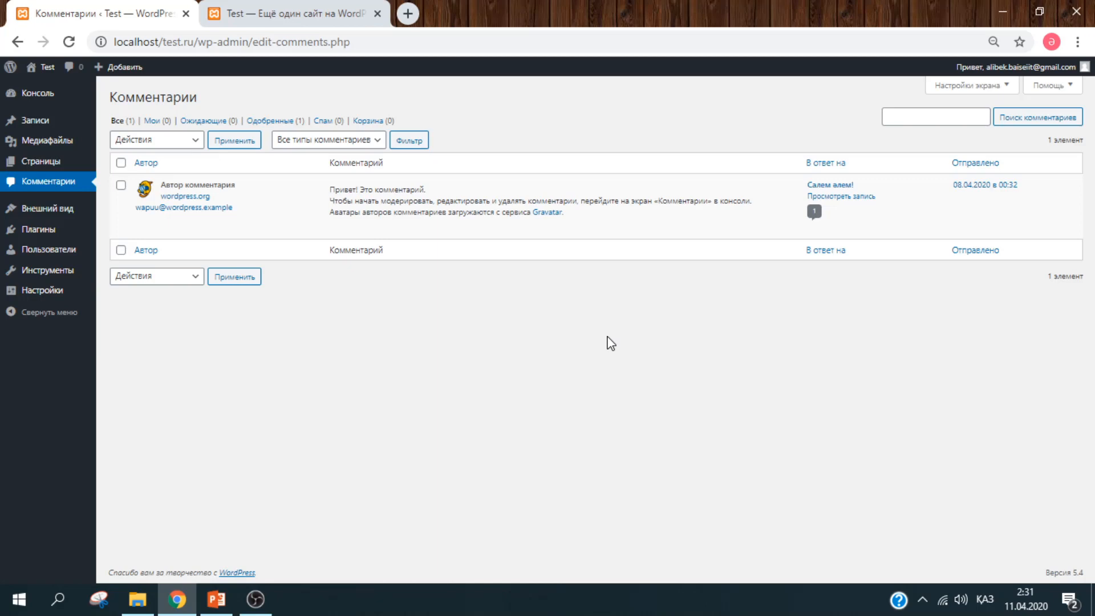
pyautogui.moveTo(256, 219)
# - Activate the Twenty Nineteen theme
pyautogui.moveTo(80, 216)
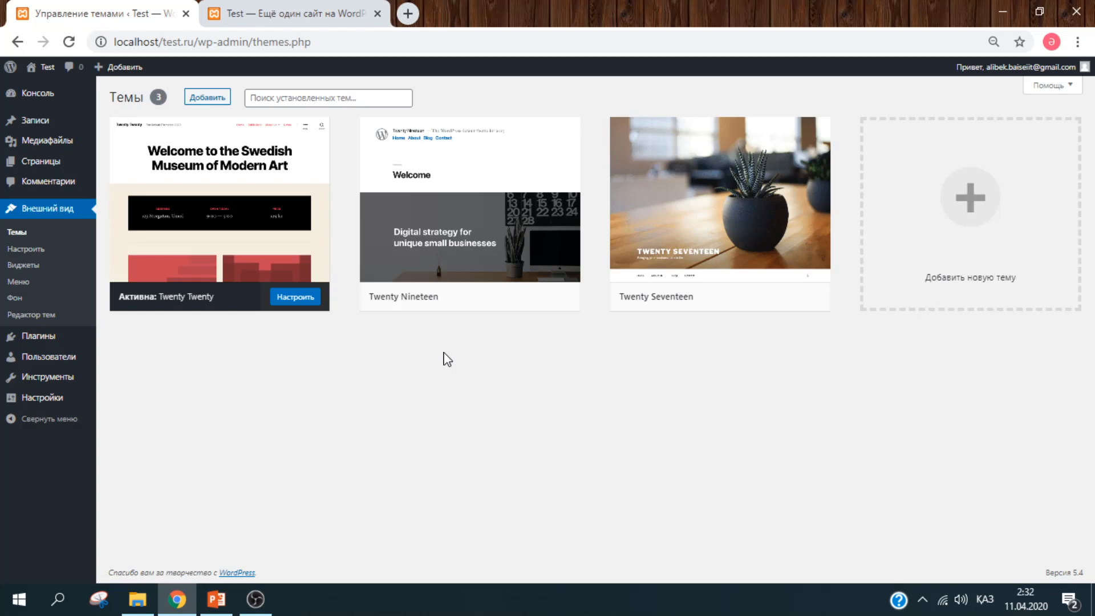
pyautogui.moveTo(297, 291)
pyautogui.moveTo(486, 256)
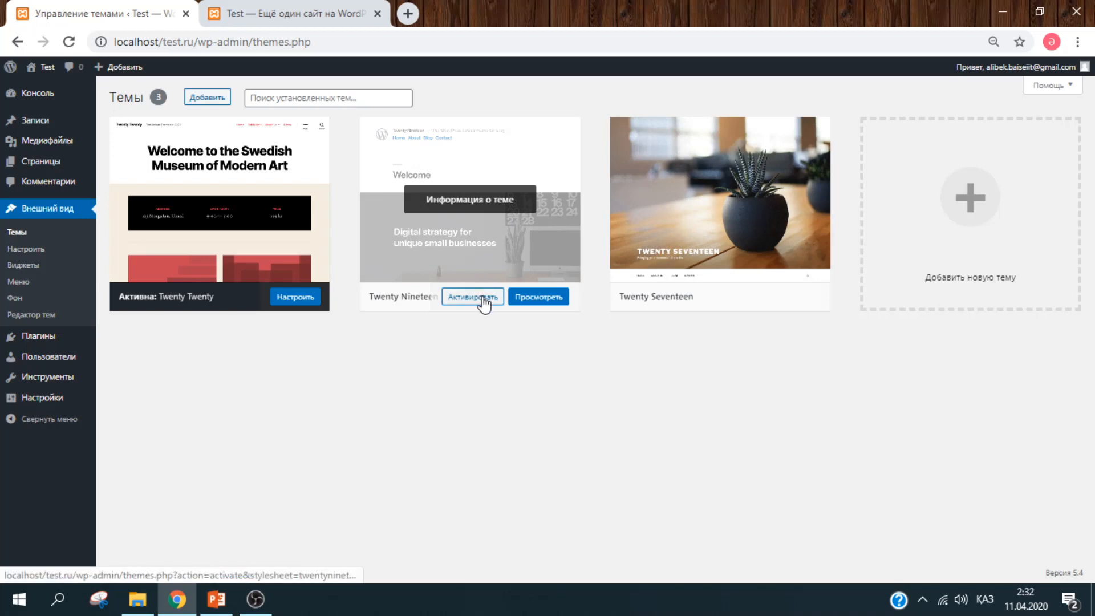
pyautogui.click(484, 302)
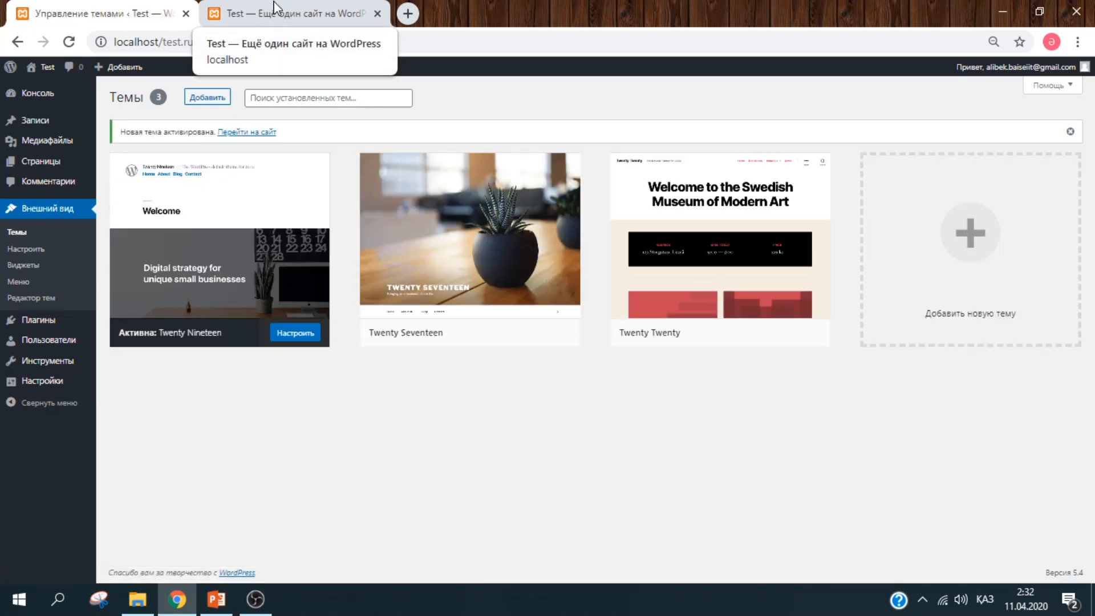
# - Check the front page with Twenty Nineteen, then open the Add New themes catalogue
pyautogui.click(275, 8)
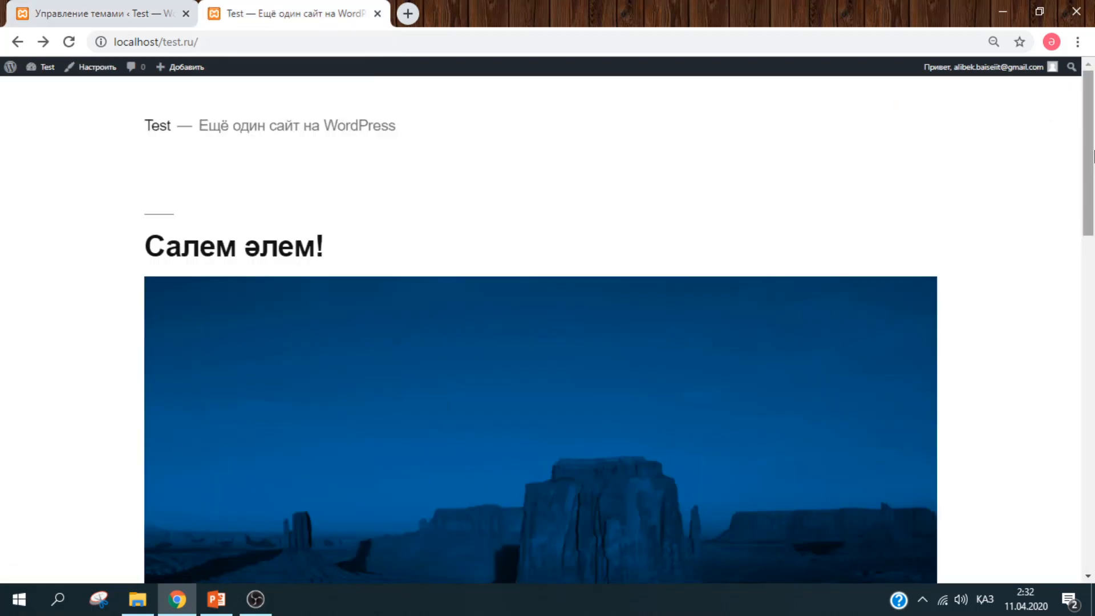
pyautogui.scroll(-10, 1094, 259)
pyautogui.moveTo(1094, 360); pyautogui.dragTo(1086, 114)
pyautogui.click(118, 7)
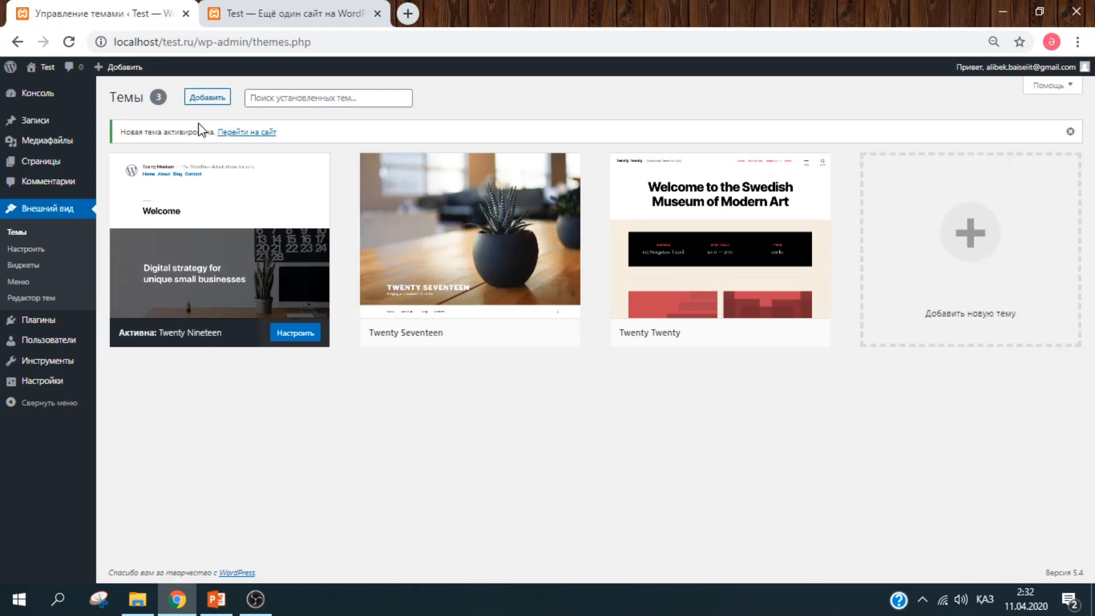
pyautogui.click(210, 100)
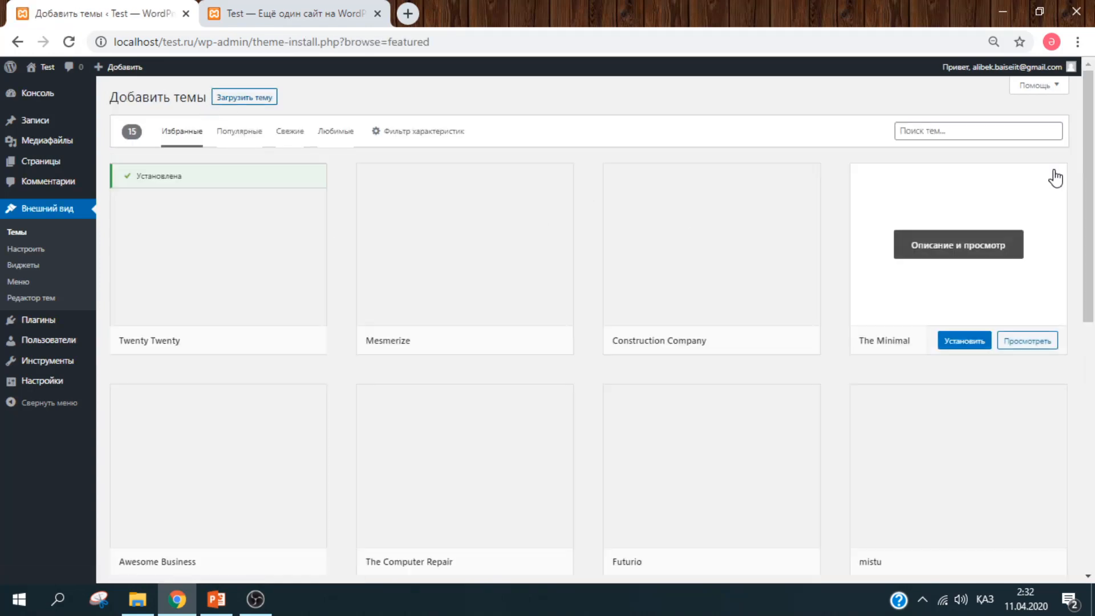
# - Scroll the featured themes grid and open Details & Preview for the Highlight theme
pyautogui.moveTo(1093, 218); pyautogui.dragTo(1093, 246)
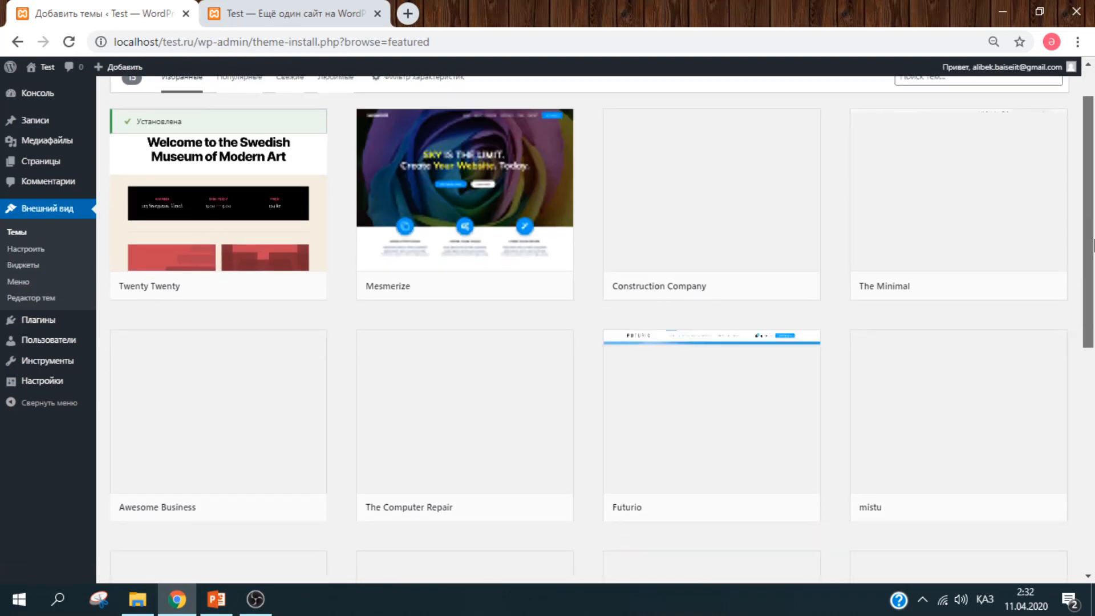
pyautogui.scroll(1, 1094, 246)
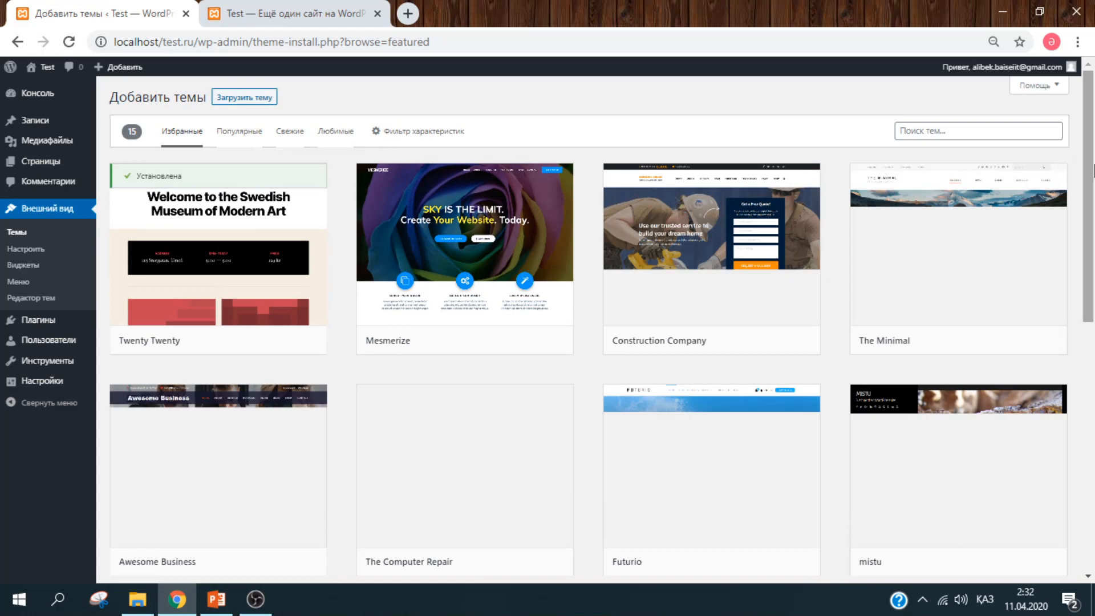
pyautogui.moveTo(1093, 170); pyautogui.dragTo(1094, 196)
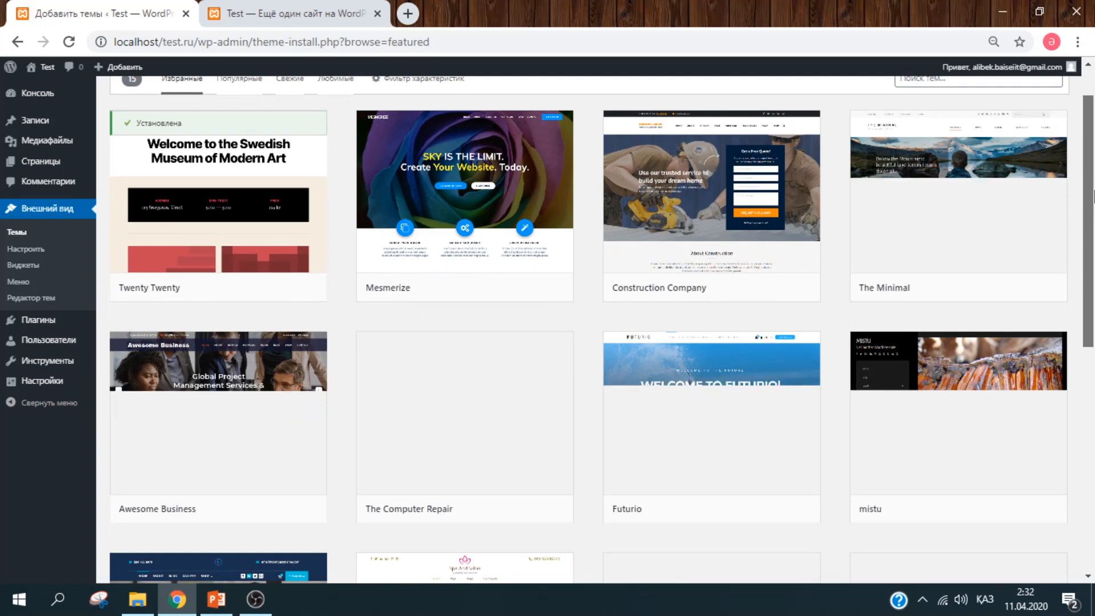
pyautogui.moveTo(1094, 196); pyautogui.dragTo(1093, 231)
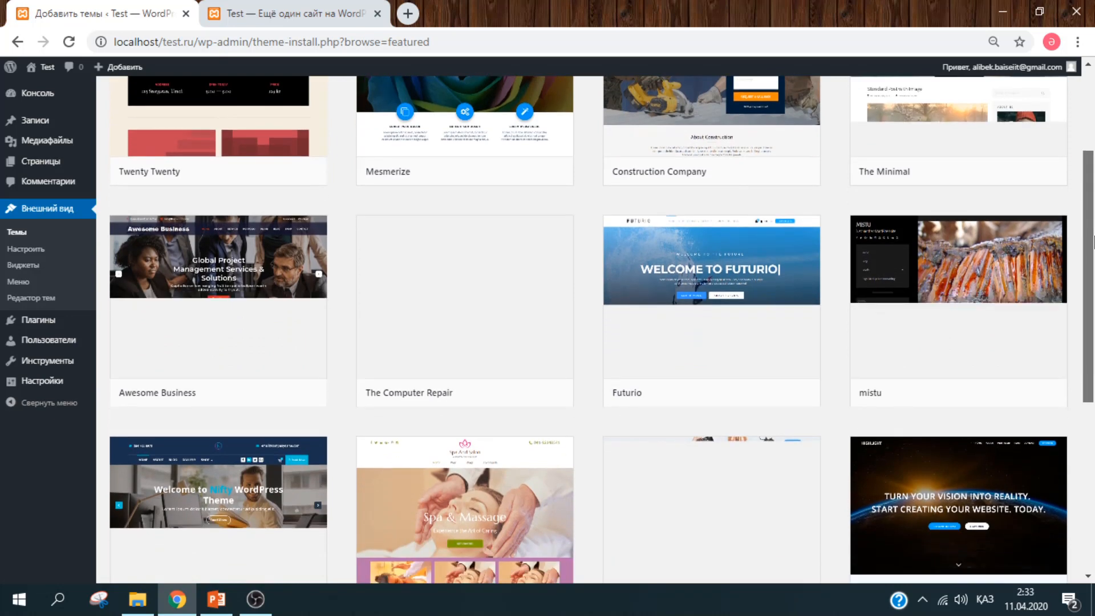
pyautogui.moveTo(1094, 224); pyautogui.dragTo(1093, 360)
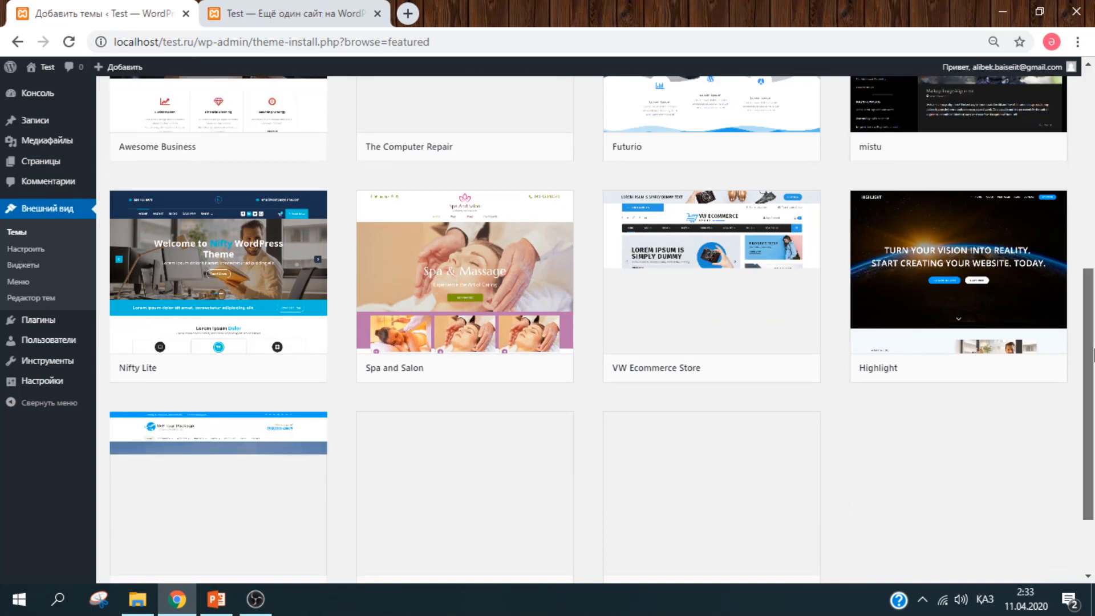
pyautogui.moveTo(1092, 354); pyautogui.dragTo(1092, 416)
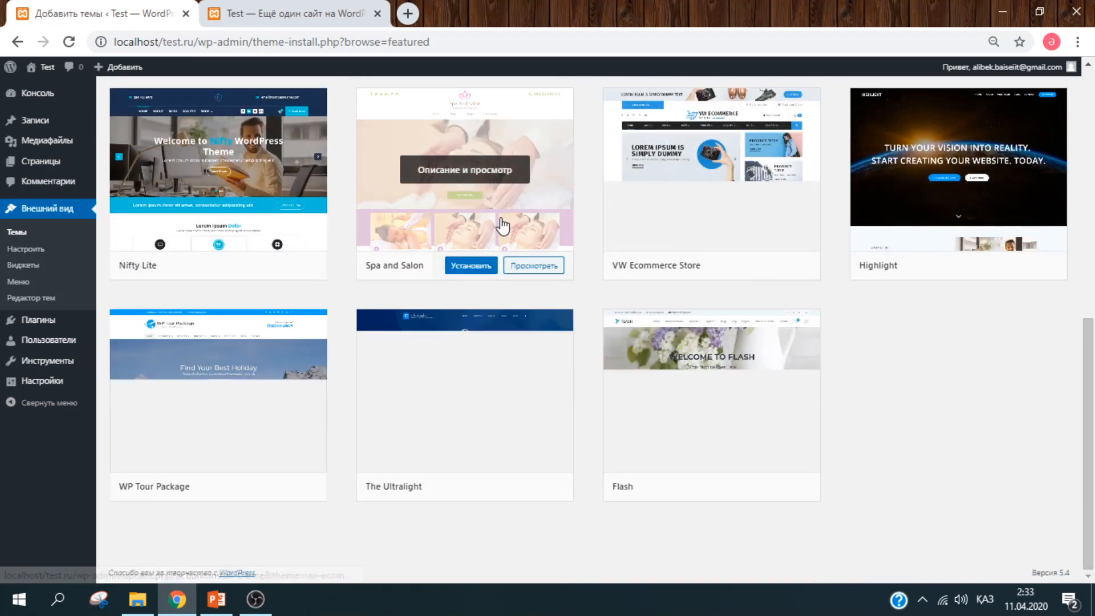
pyautogui.click(959, 169)
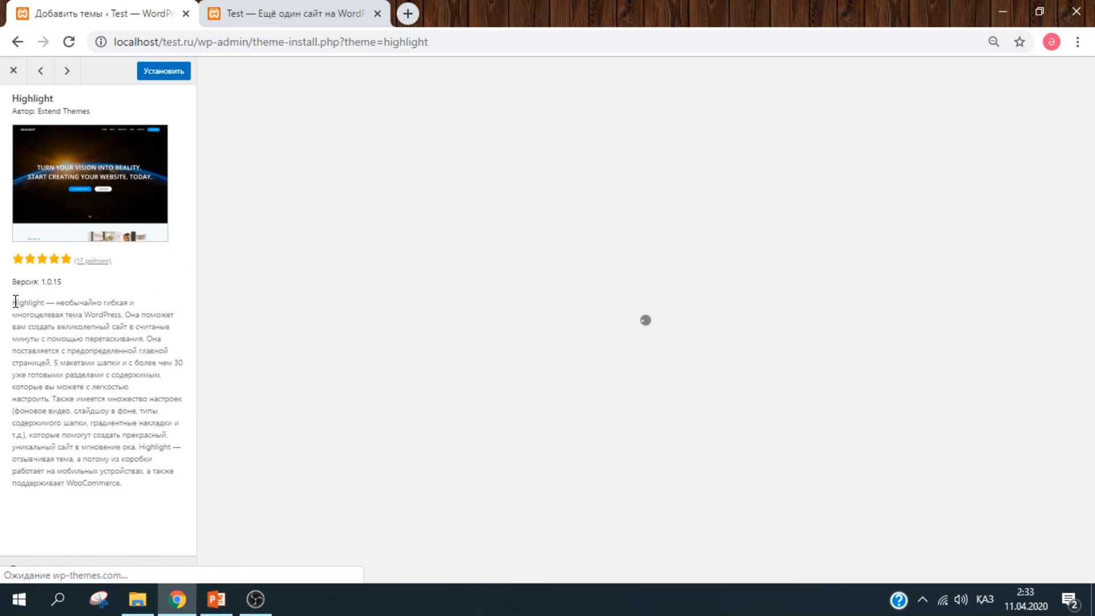
# - Install the Highlight theme from its preview and return to the featured themes list
pyautogui.moveTo(15, 301); pyautogui.dragTo(134, 457)
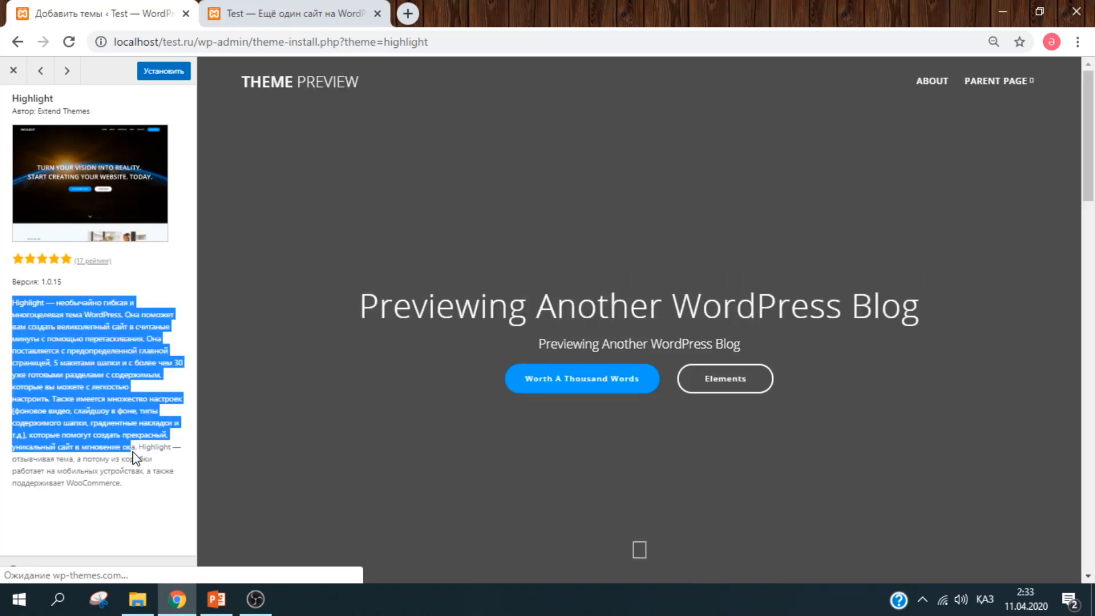
pyautogui.moveTo(1094, 142)
pyautogui.mouseDown()
pyautogui.moveTo(1094, 511)
pyautogui.moveTo(1094, 132)
pyautogui.mouseUp()
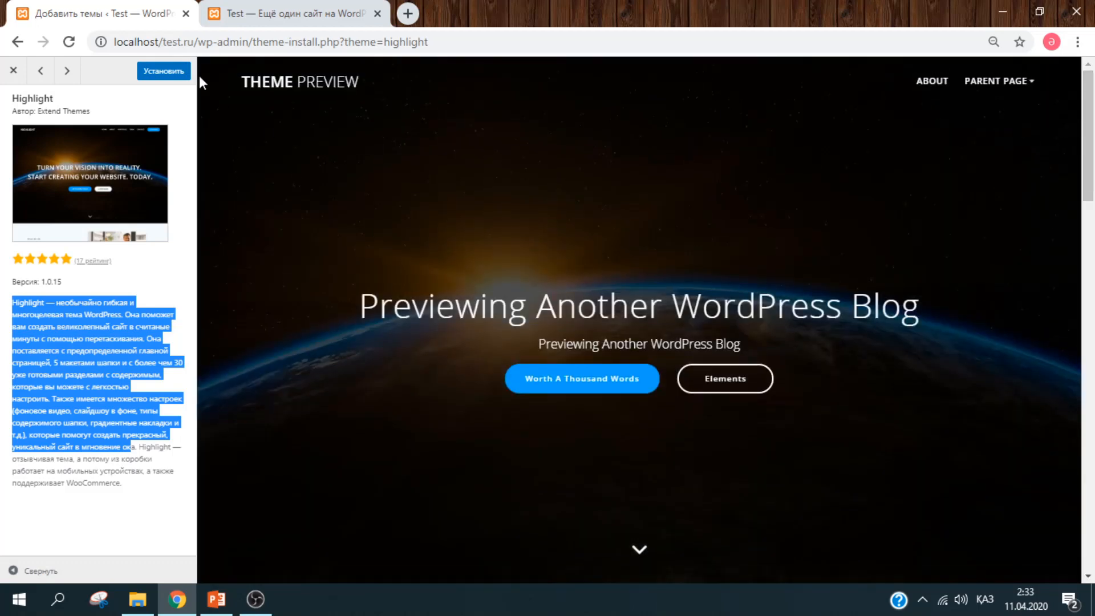
pyautogui.click(166, 72)
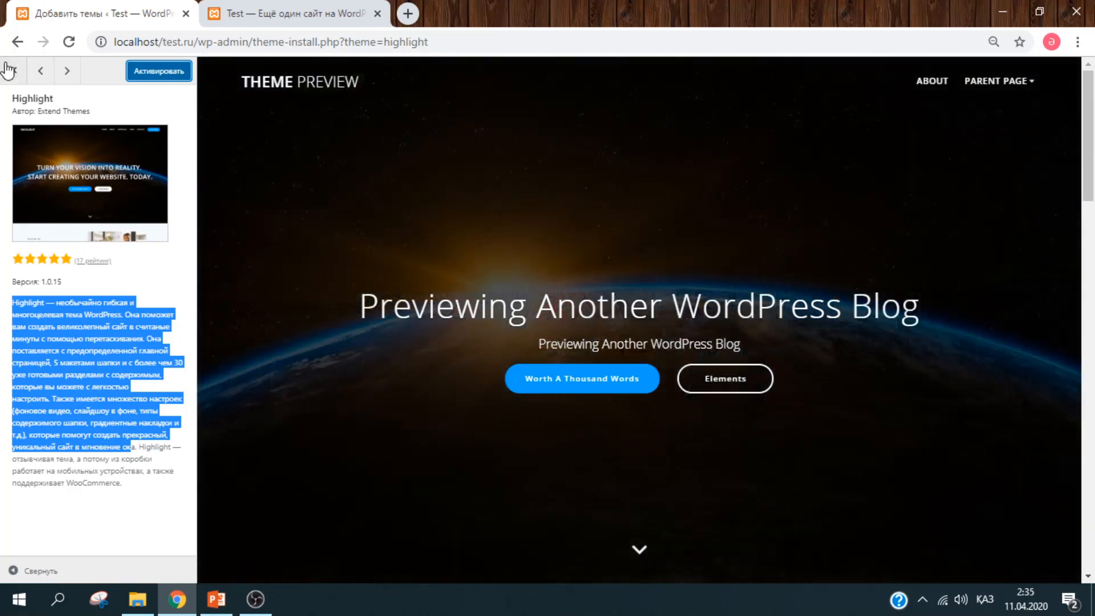
pyautogui.click(13, 70)
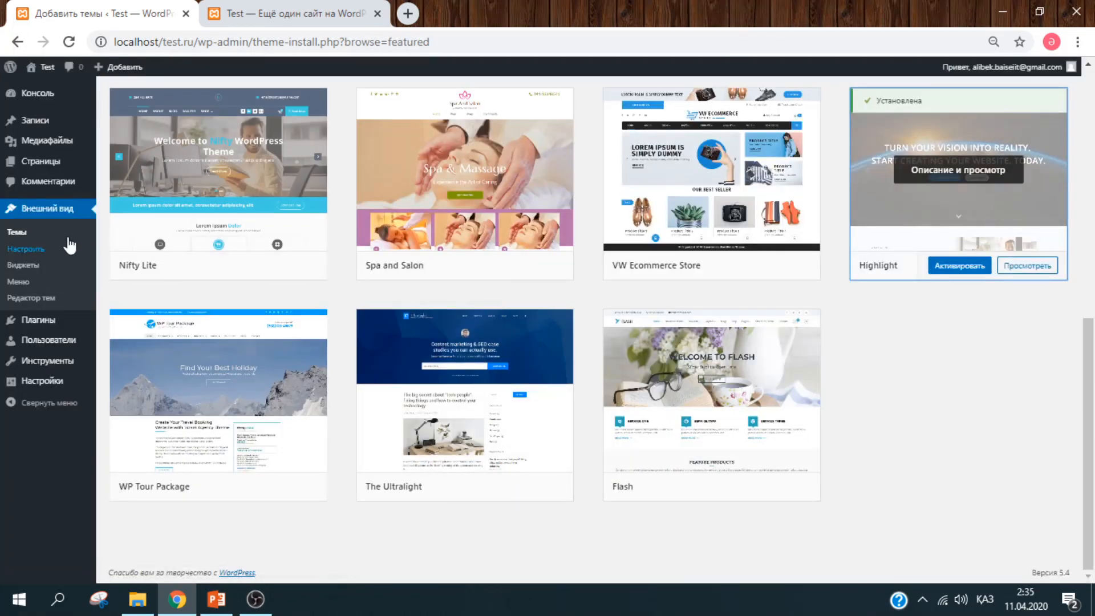
# - Activate the installed Highlight theme from Appearance > Themes
pyautogui.click(32, 233)
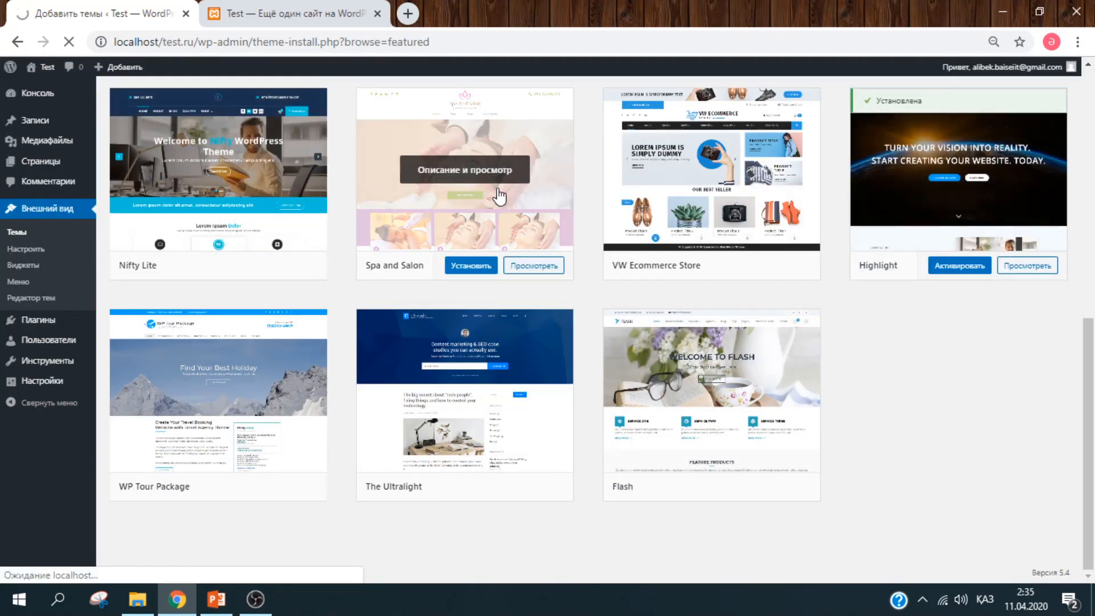
pyautogui.moveTo(1091, 330); pyautogui.dragTo(1089, 52)
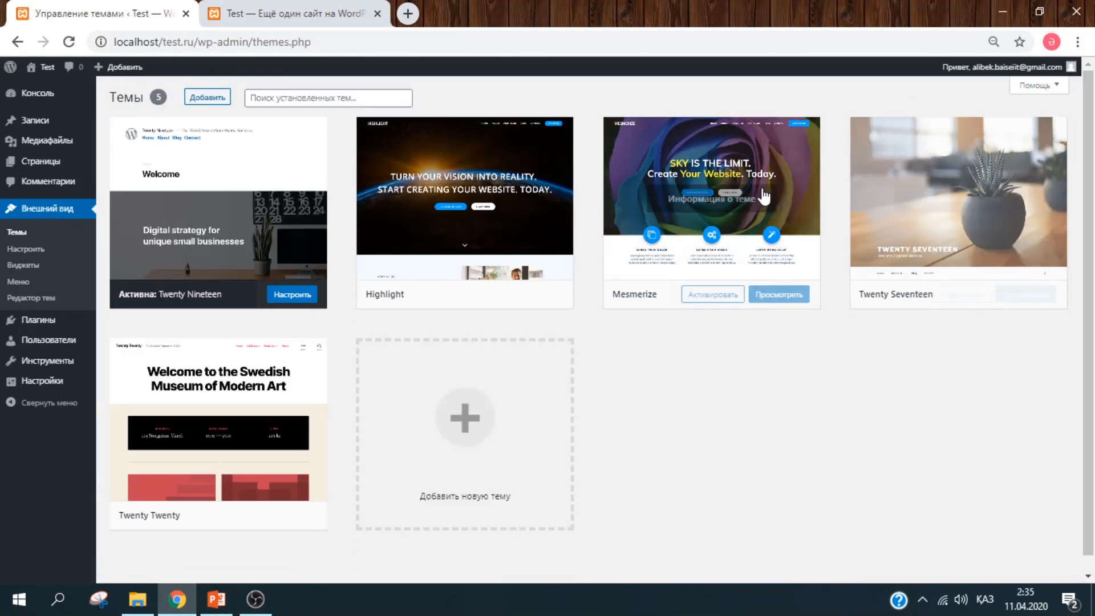
pyautogui.moveTo(940, 304)
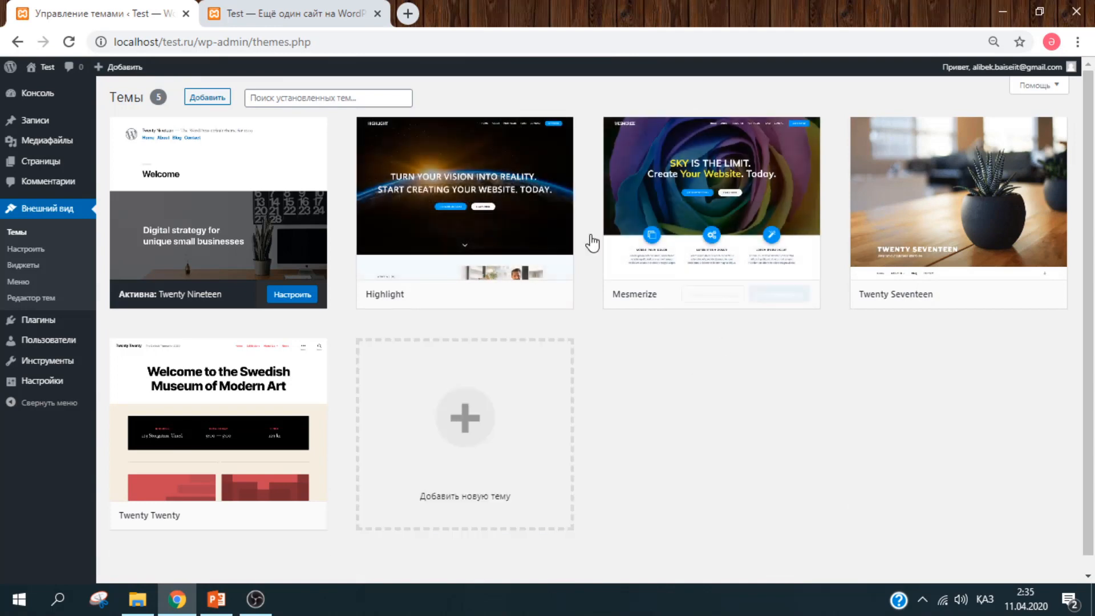
pyautogui.moveTo(806, 308)
pyautogui.moveTo(477, 288)
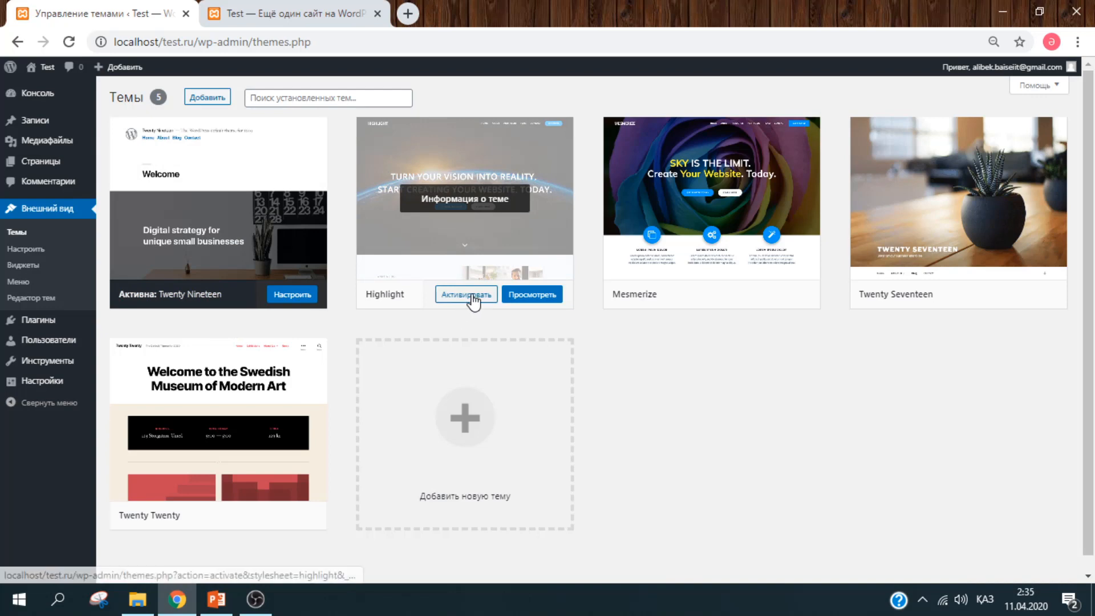
pyautogui.click(473, 296)
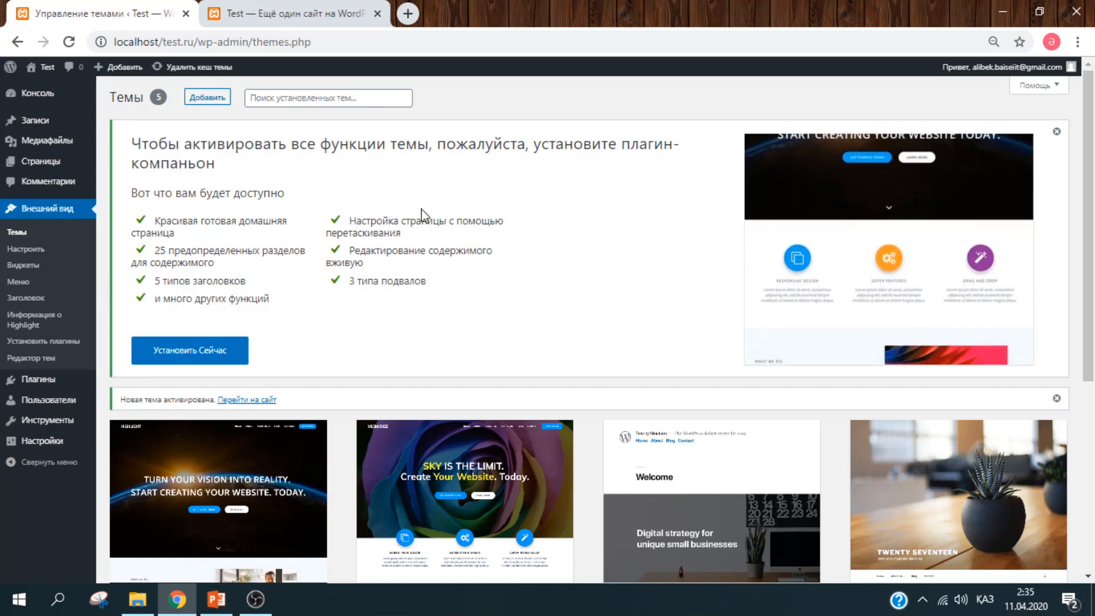
pyautogui.click(274, 18)
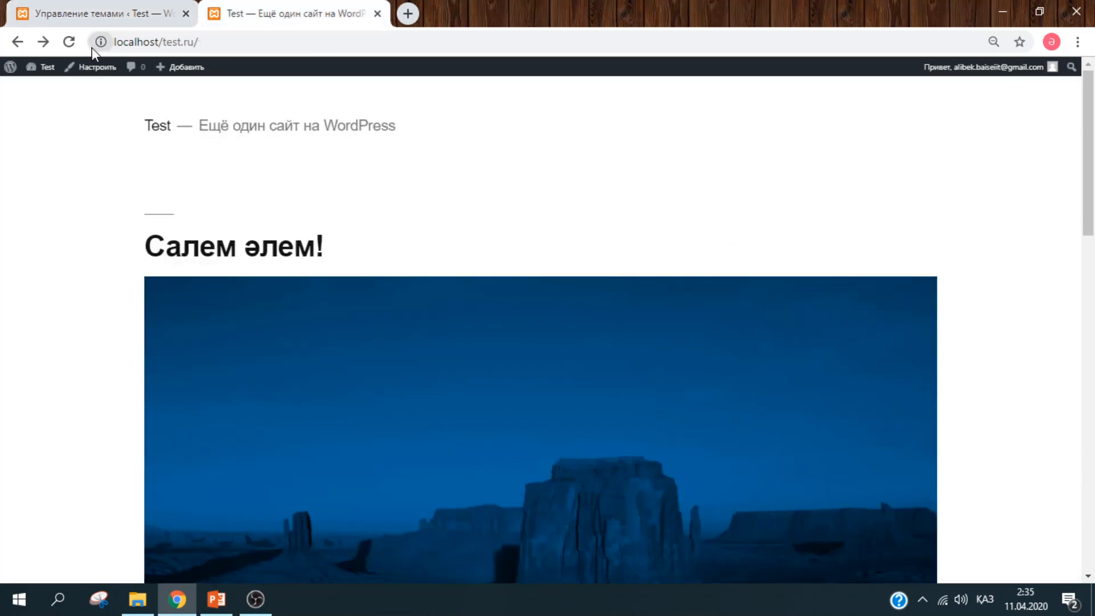
# - Reload the site's front page to see it in the Highlight theme
pyautogui.click(69, 42)
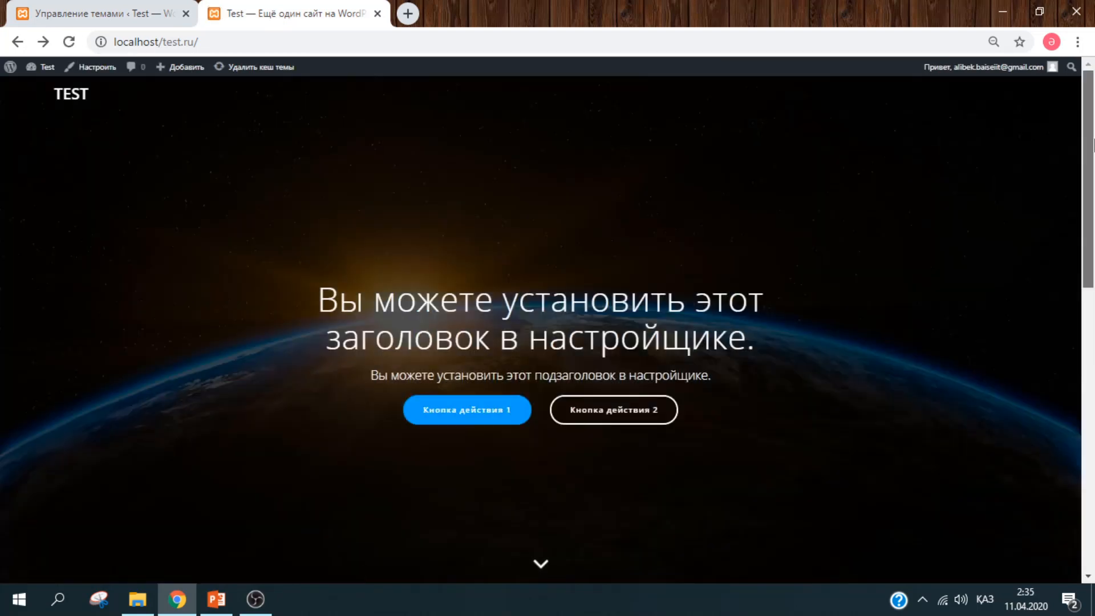
pyautogui.moveTo(1093, 145); pyautogui.dragTo(1094, 349)
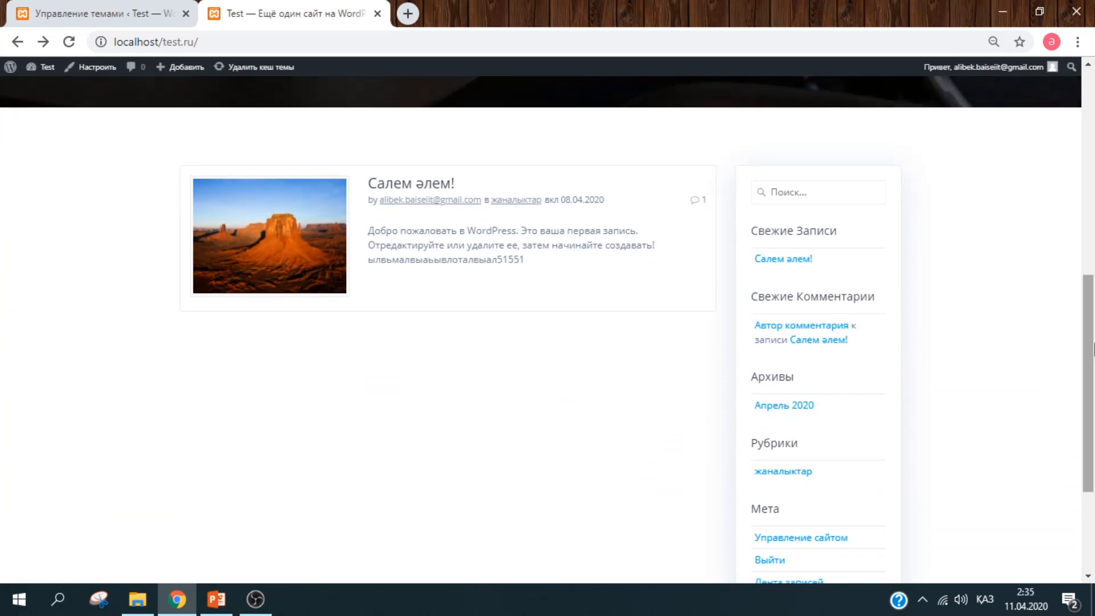
pyautogui.moveTo(1093, 349)
pyautogui.mouseDown()
pyautogui.moveTo(1092, 320)
pyautogui.moveTo(1093, 334)
pyautogui.mouseUp()
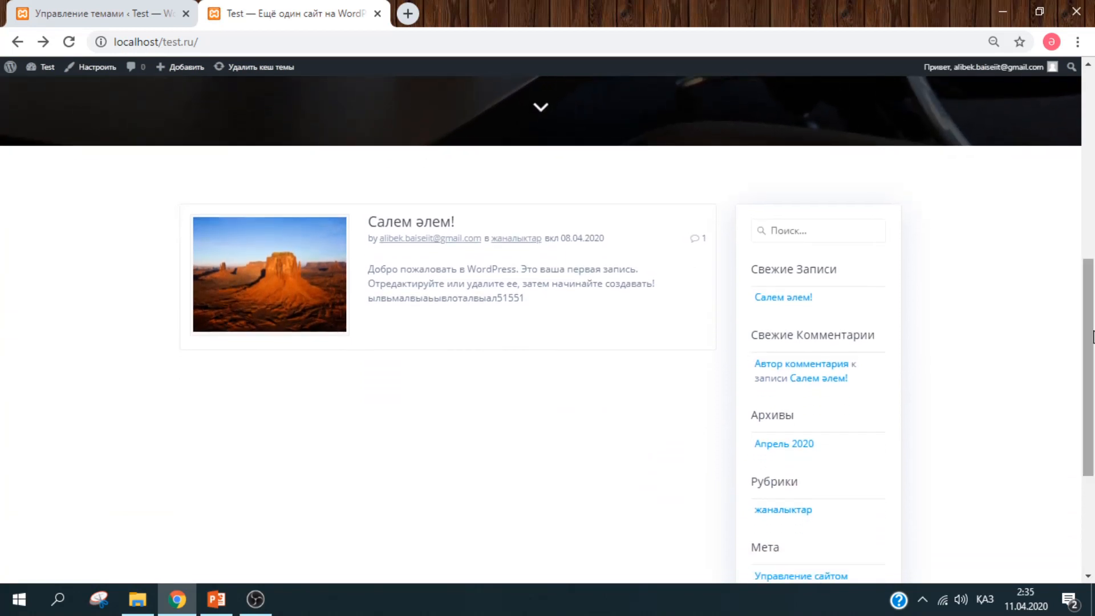
# - Post the comment 'фваываыва' on the Салем әлем! post
pyautogui.click(404, 227)
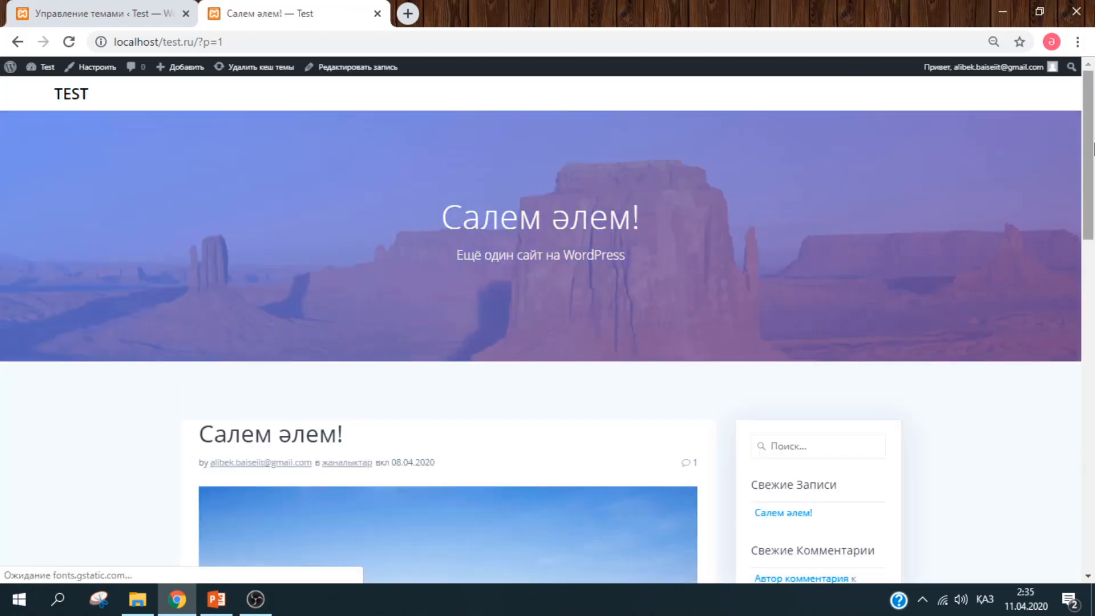
pyautogui.moveTo(1093, 150); pyautogui.dragTo(1093, 458)
pyautogui.click(387, 445)
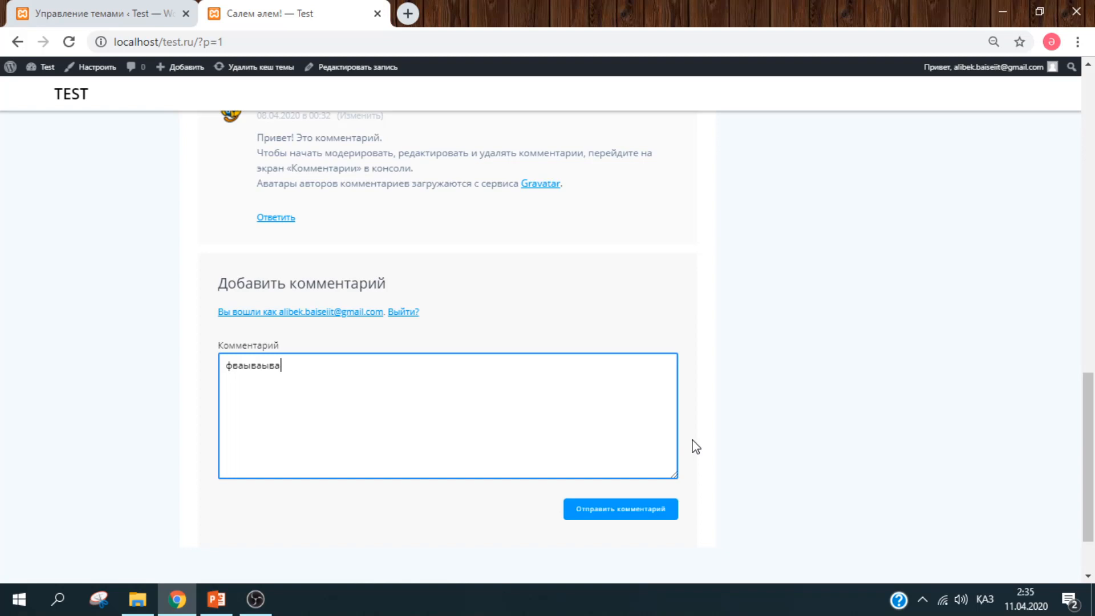
pyautogui.click(651, 516)
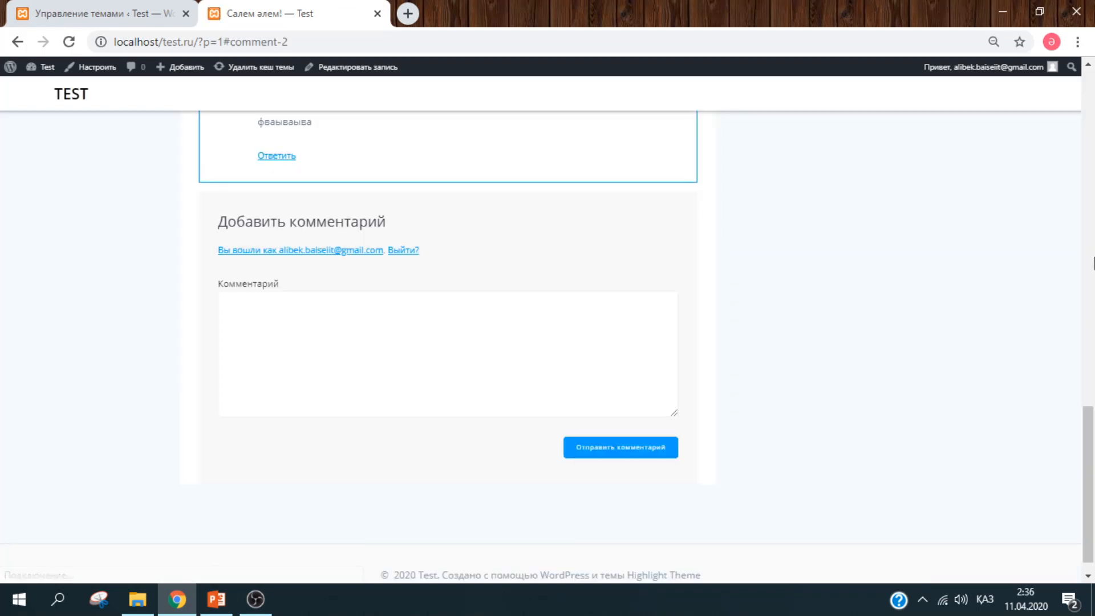
pyautogui.scroll(5, 270, 388)
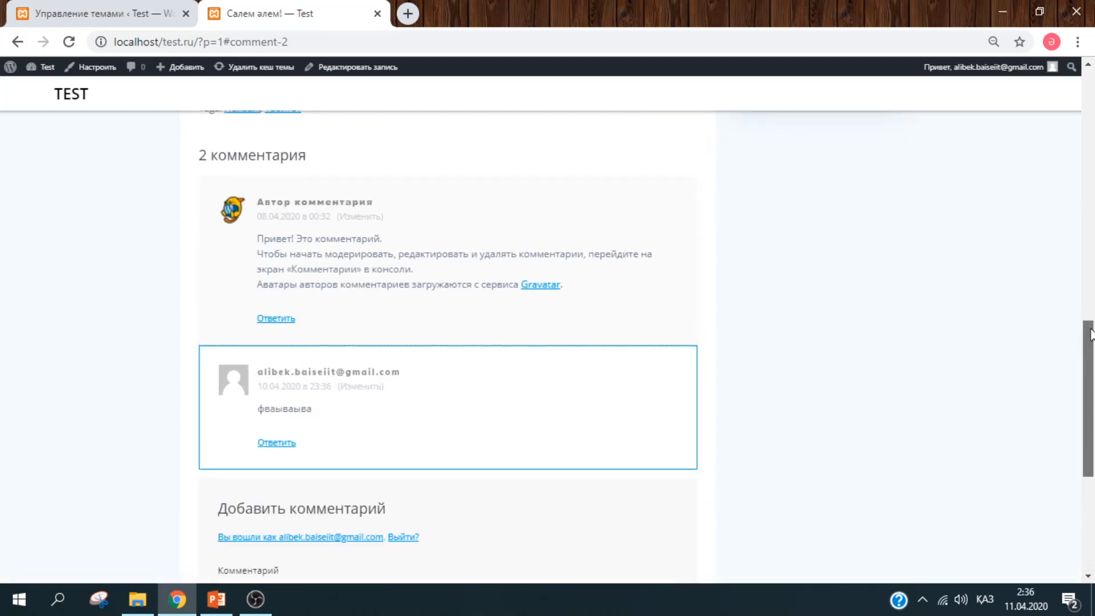
pyautogui.moveTo(1087, 348); pyautogui.dragTo(1020, 80)
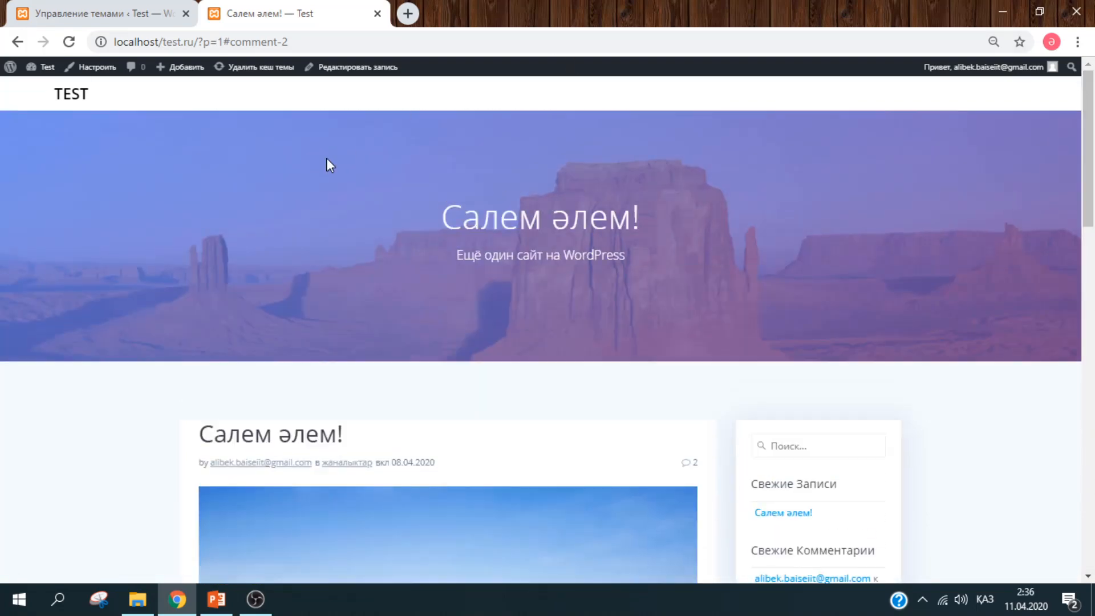
# - Launch Appearance > Customize for the Highlight theme from the admin area
pyautogui.click(113, 17)
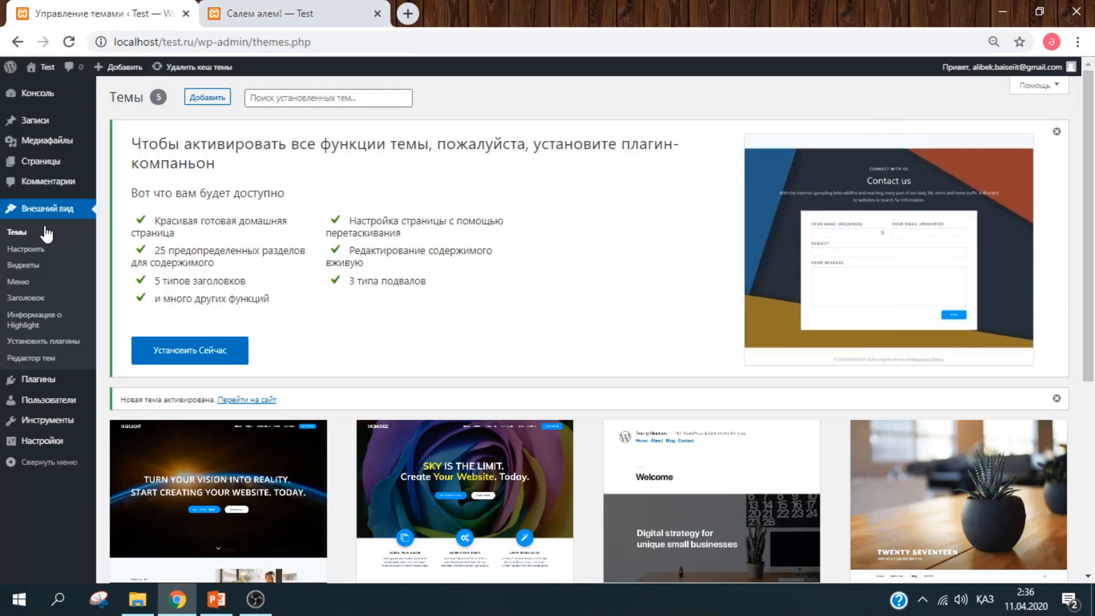
pyautogui.click(42, 251)
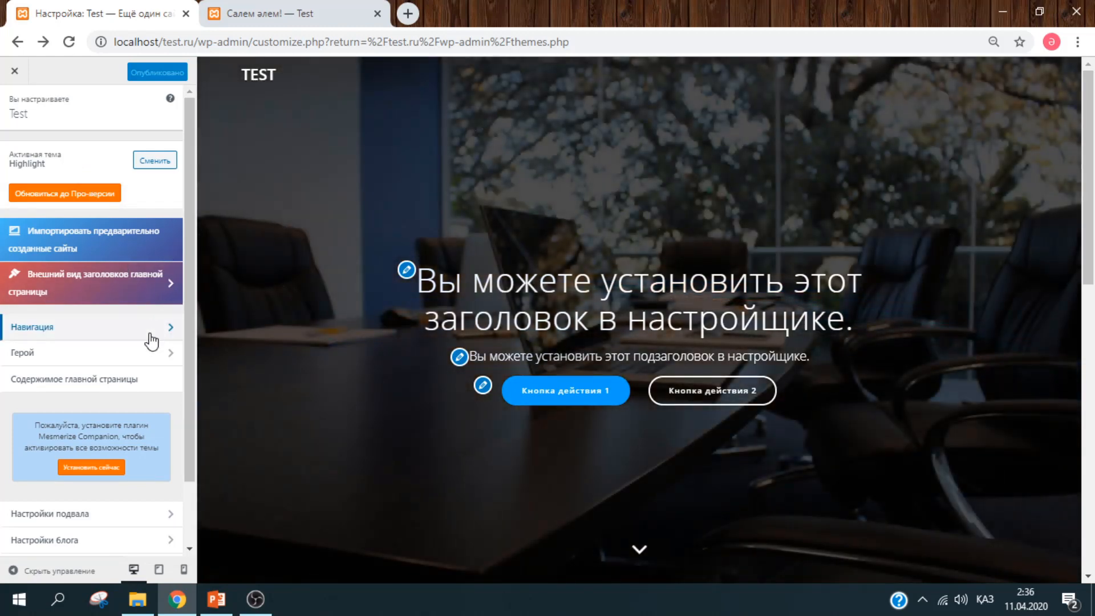
# - Enable the Navigation top bar with Info fields on its left side, then open its info settings
pyautogui.click(150, 336)
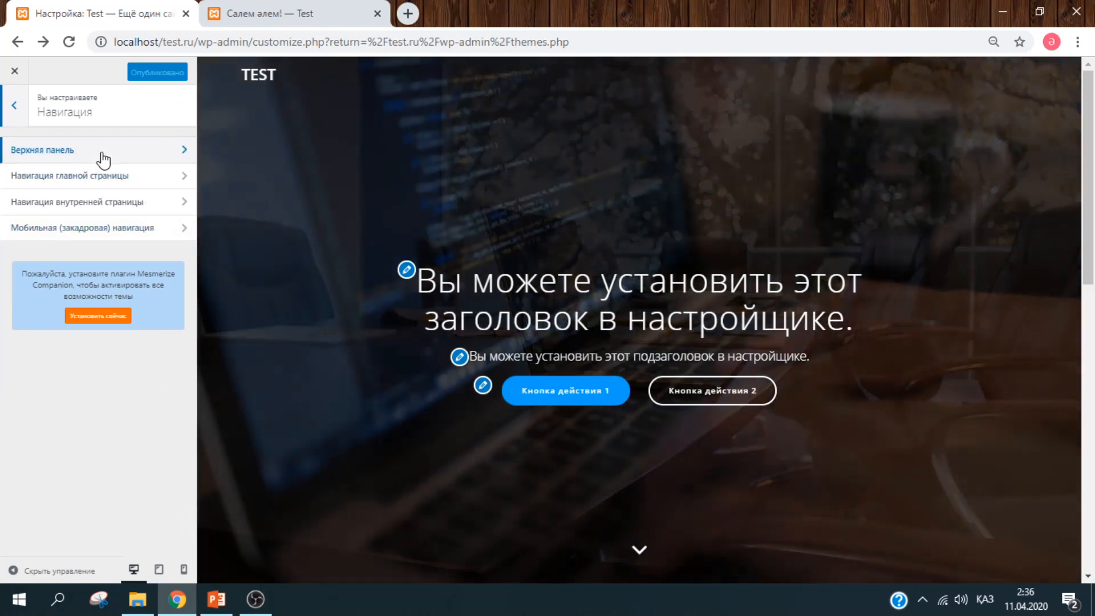
pyautogui.click(103, 151)
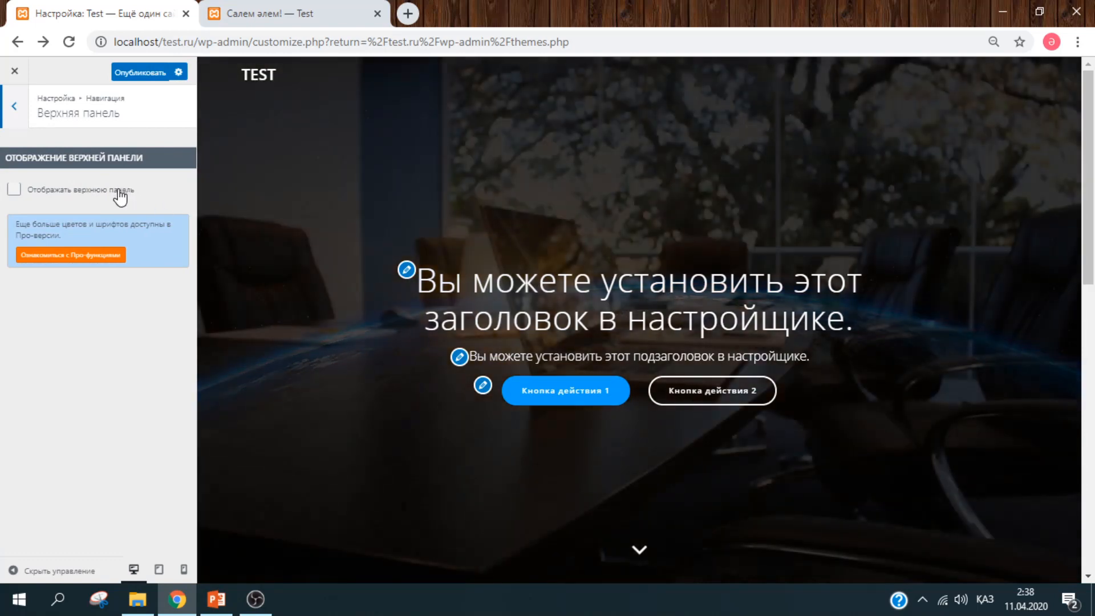
pyautogui.click(120, 194)
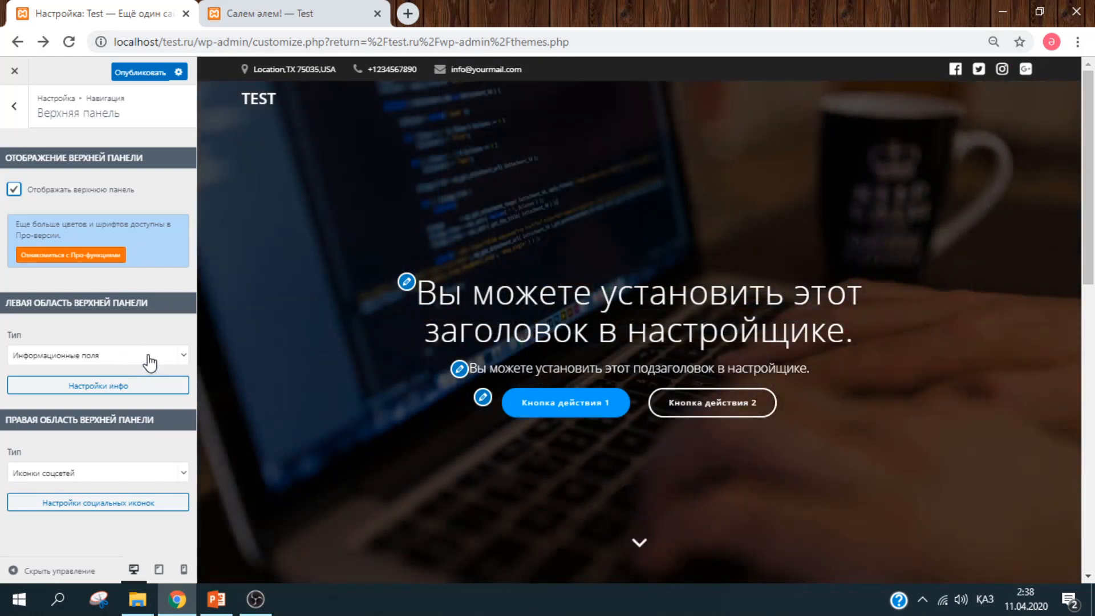
pyautogui.click(150, 359)
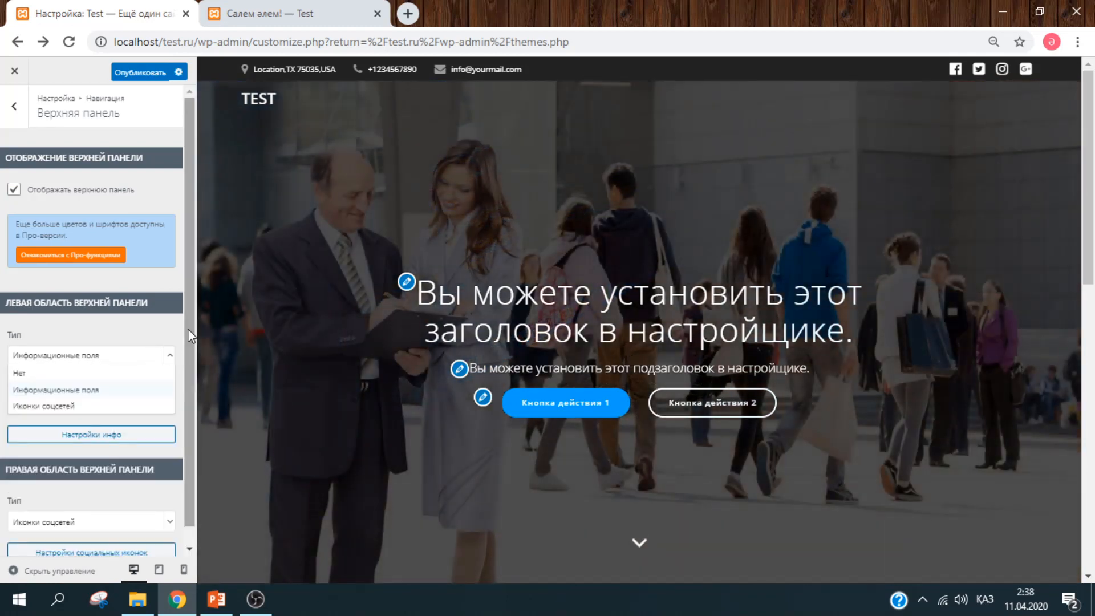
pyautogui.click(188, 333)
pyautogui.click(149, 357)
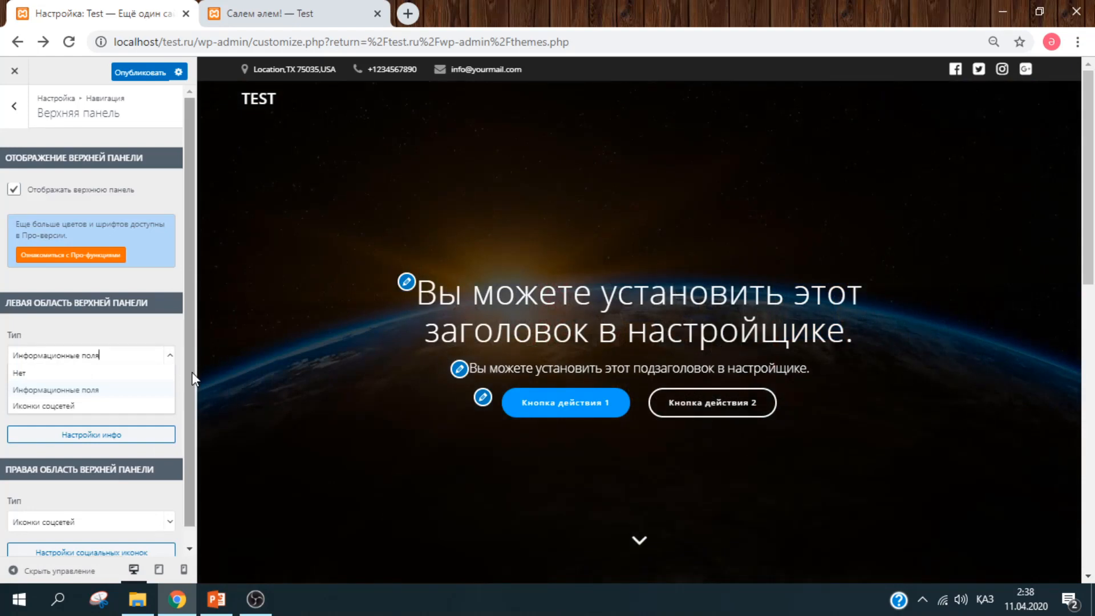
pyautogui.click(122, 389)
pyautogui.click(122, 386)
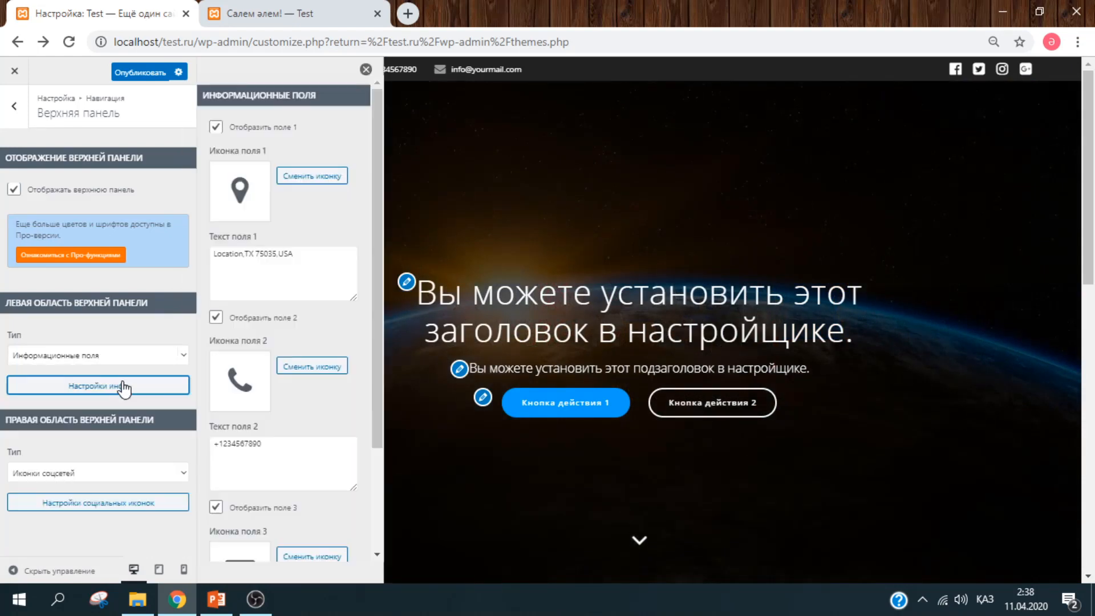
# - Fill the three top-bar info fields with the street address, phone number and e-mail
pyautogui.click(304, 253)
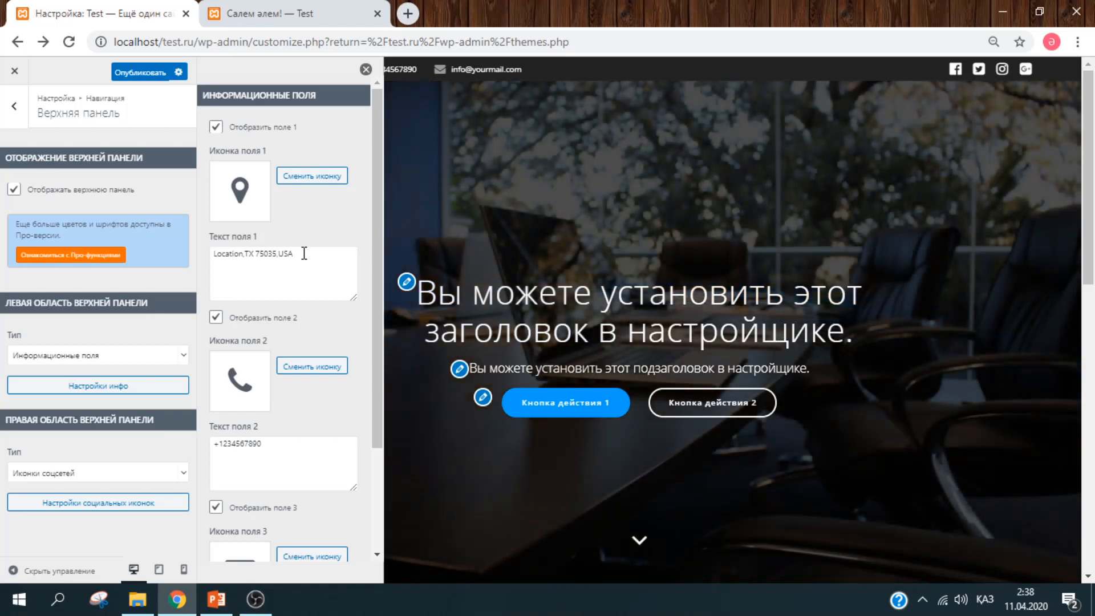
pyautogui.hotkey('ctrl', 'a')
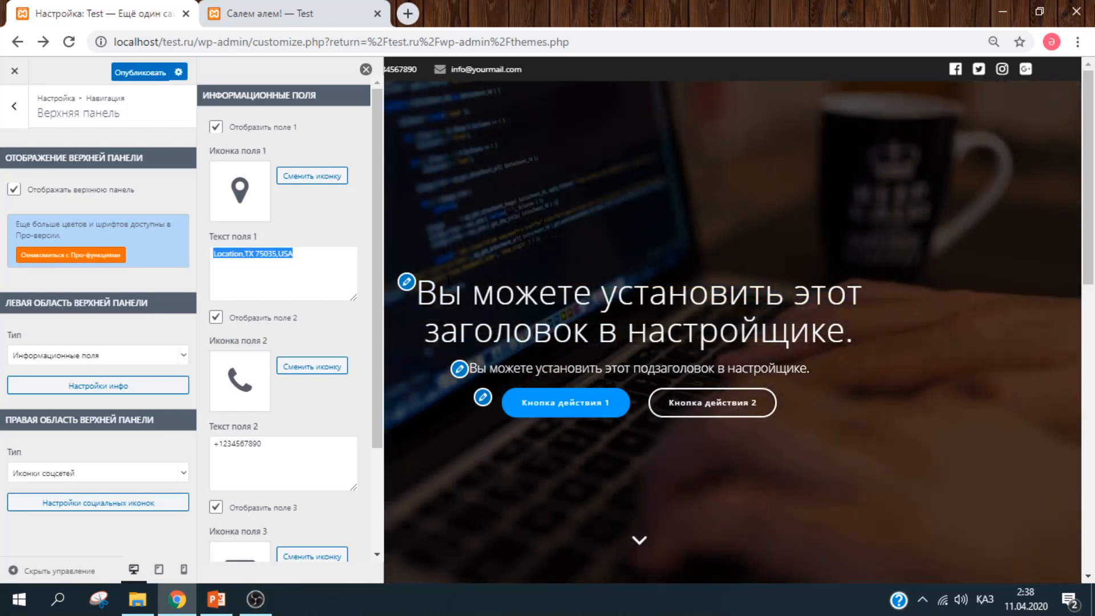
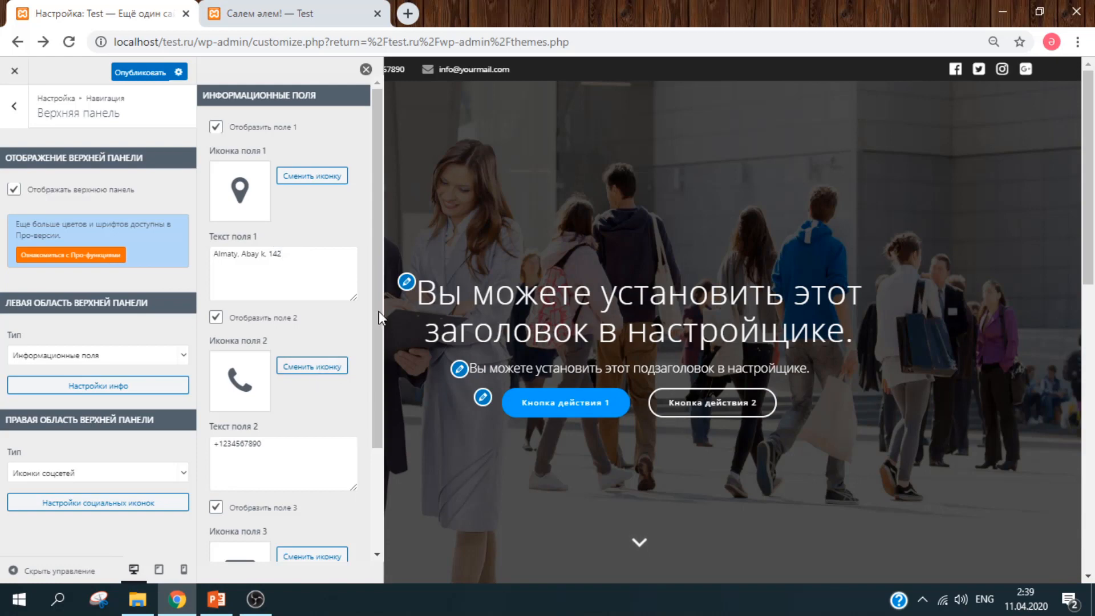
pyautogui.moveTo(379, 245); pyautogui.dragTo(382, 353)
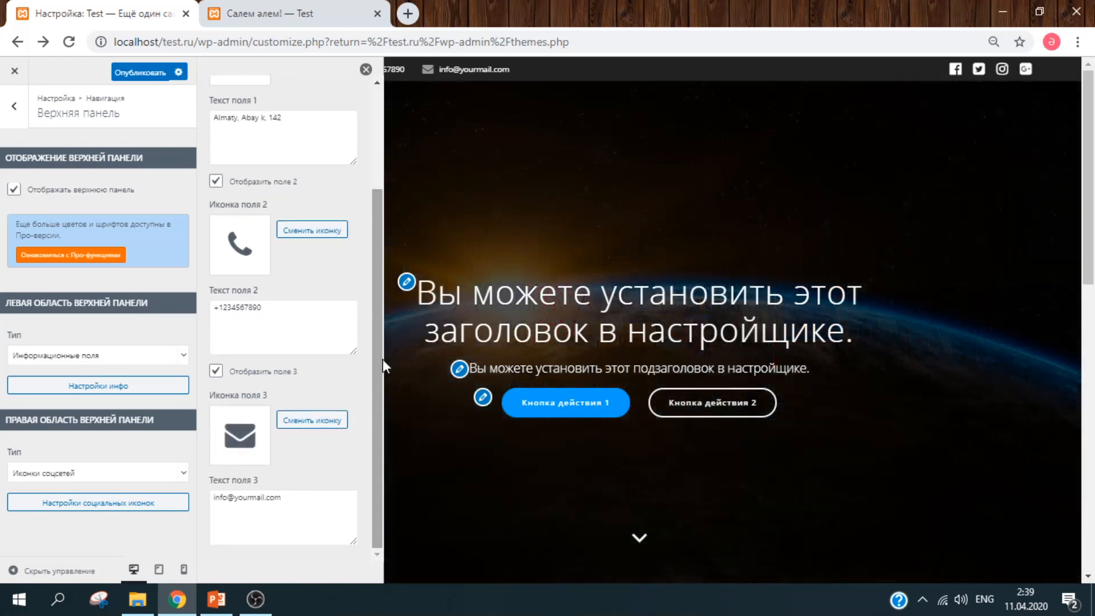
pyautogui.tripleClick(280, 310)
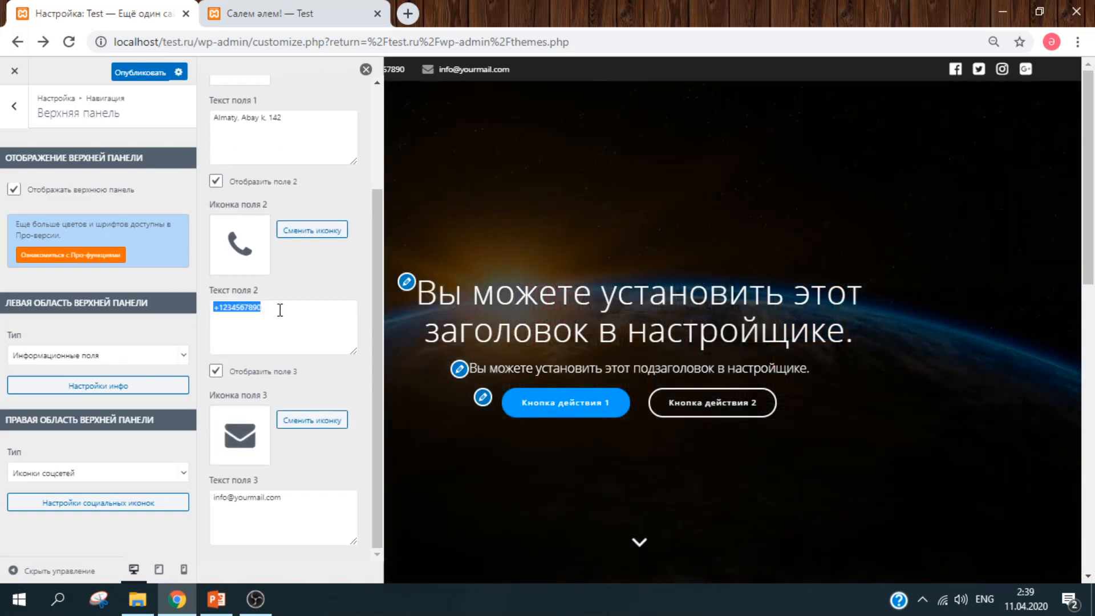
pyautogui.write('3')
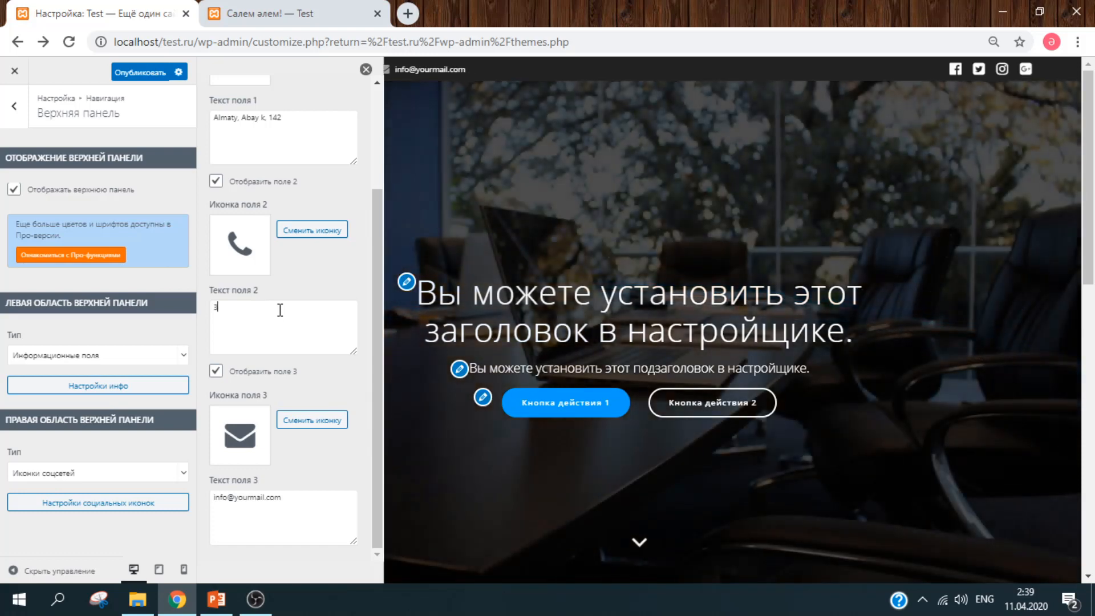
pyautogui.write('57-25')
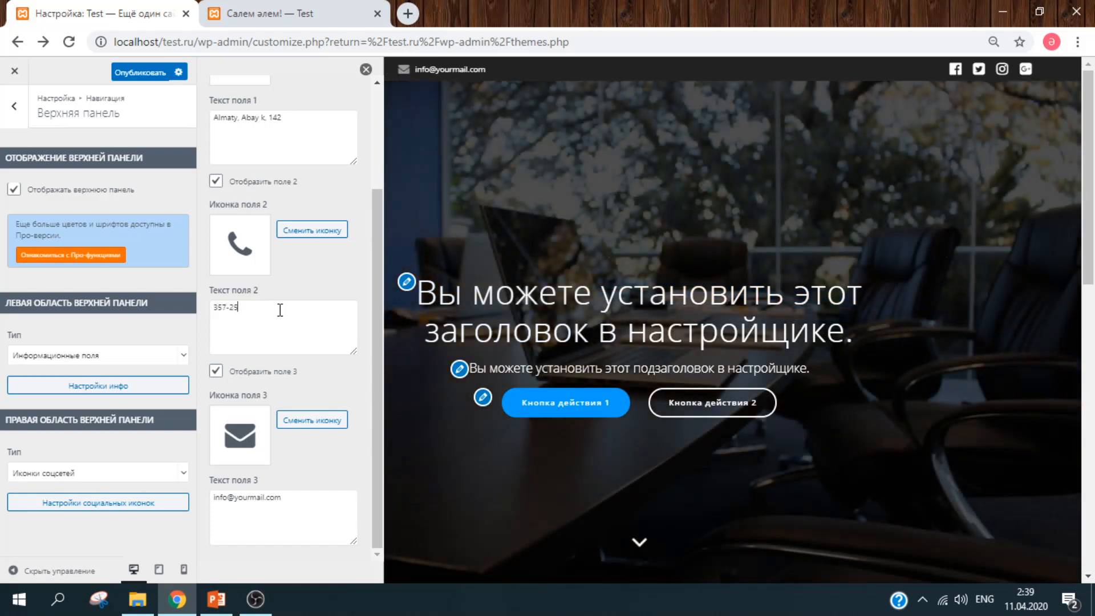
pyautogui.write('-65')
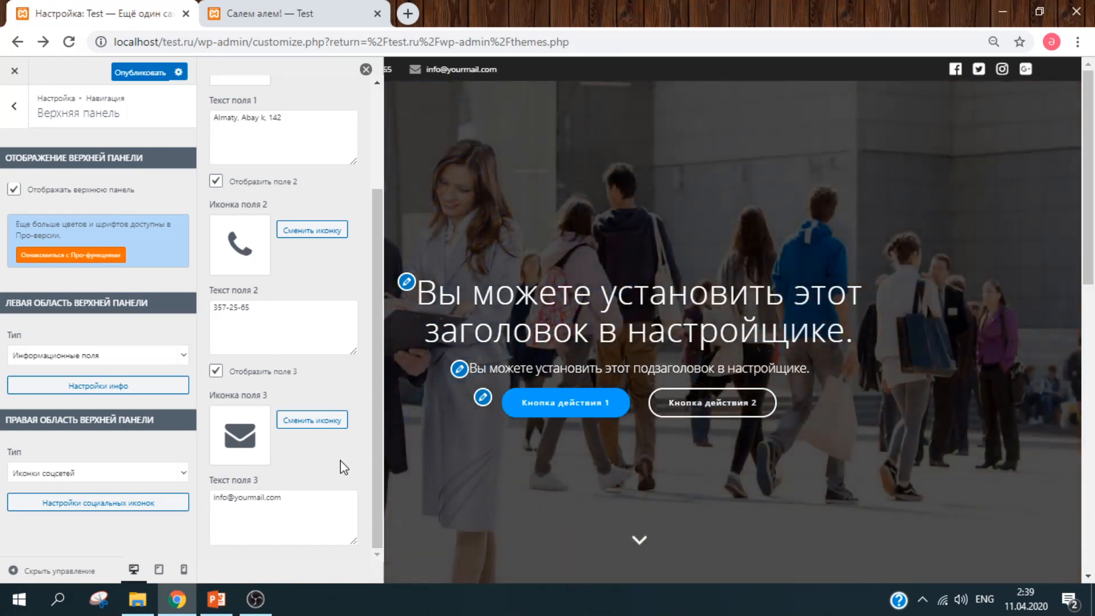
pyautogui.hotkey('ctrl', 'a')
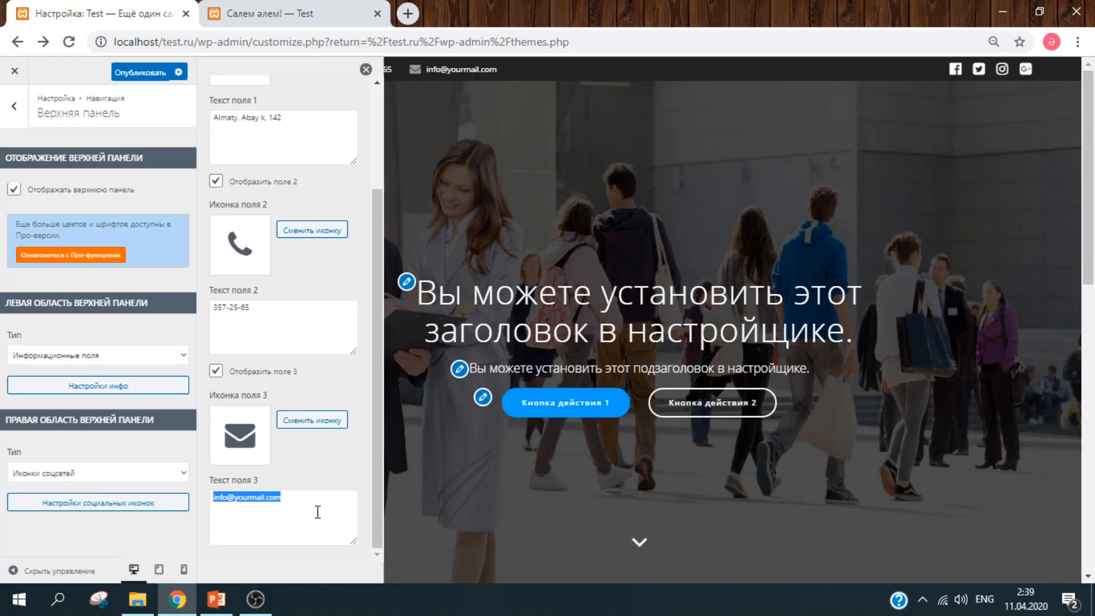
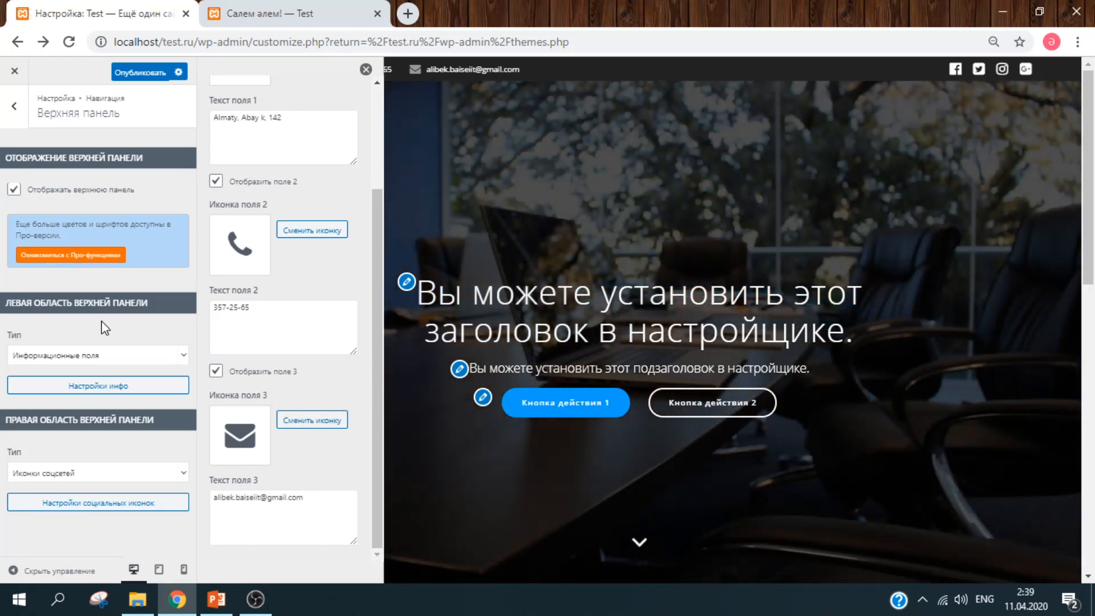
pyautogui.click(366, 69)
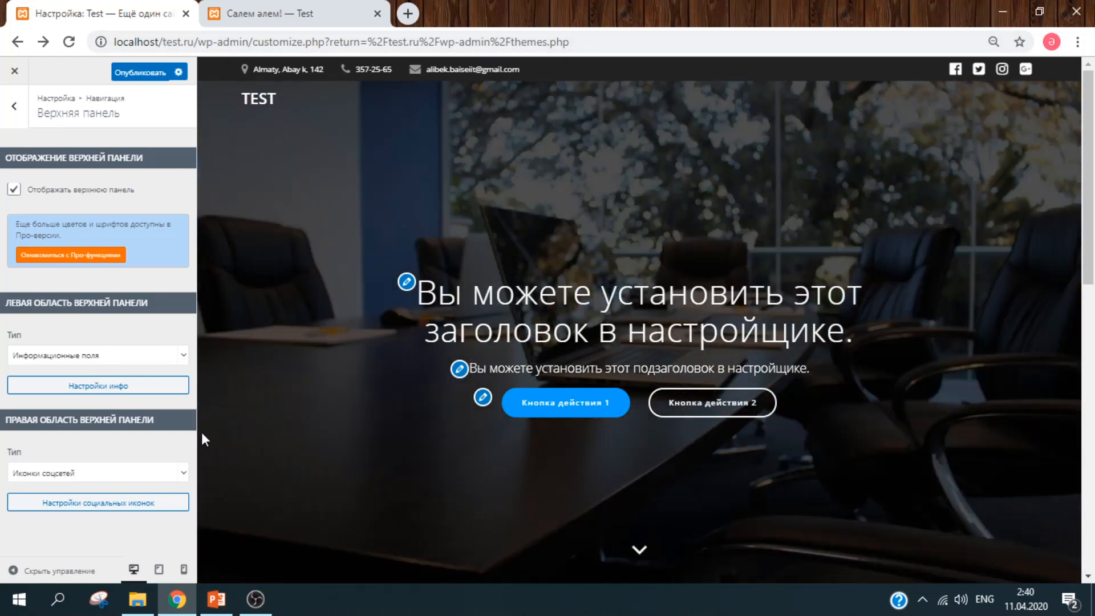
# - Hide the Twitter icon (icon 2) in the social icons settings, keeping Facebook, Instagram, Google+
pyautogui.click(139, 504)
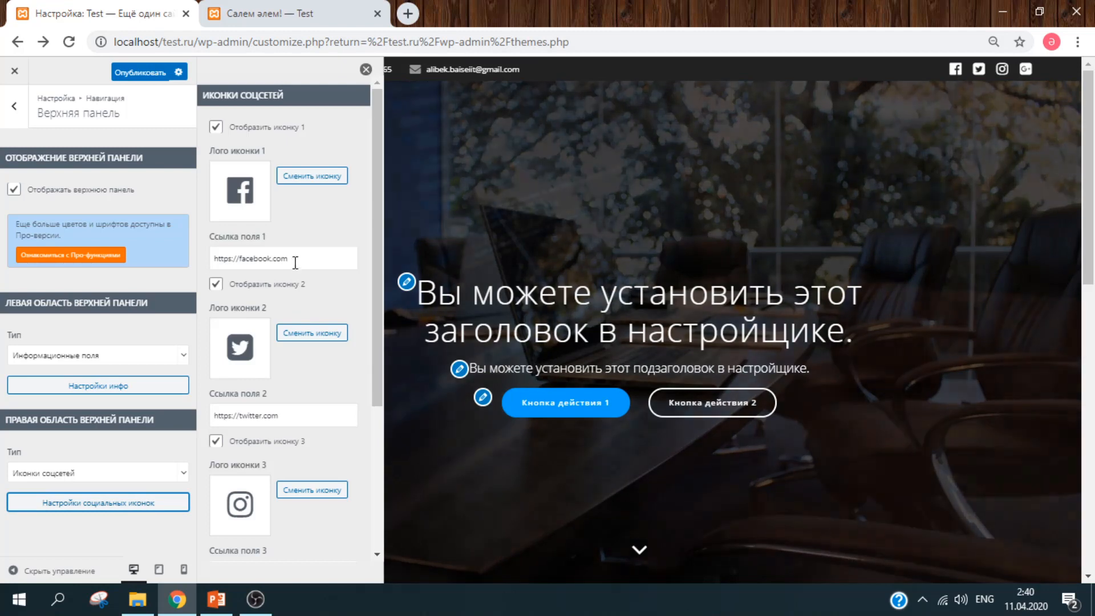
pyautogui.click(296, 261)
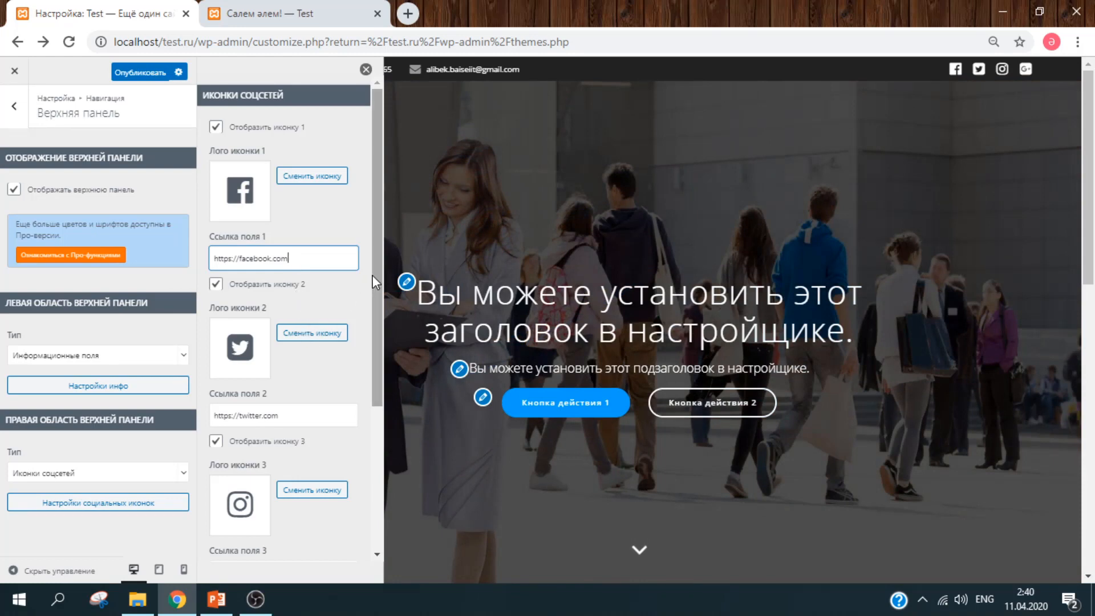
pyautogui.moveTo(375, 273); pyautogui.dragTo(405, 402)
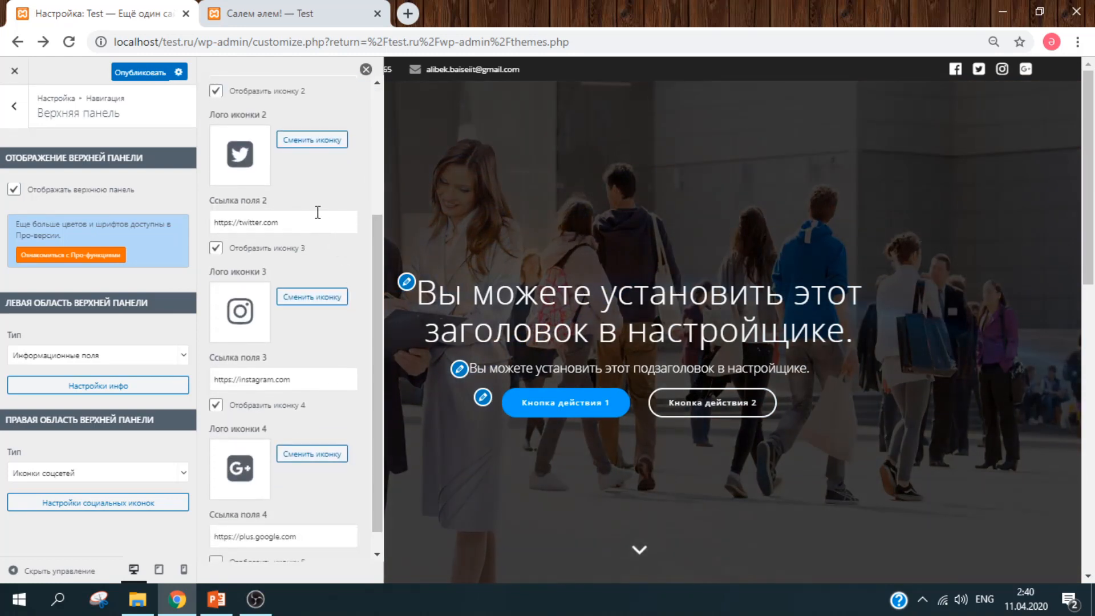
pyautogui.click(320, 216)
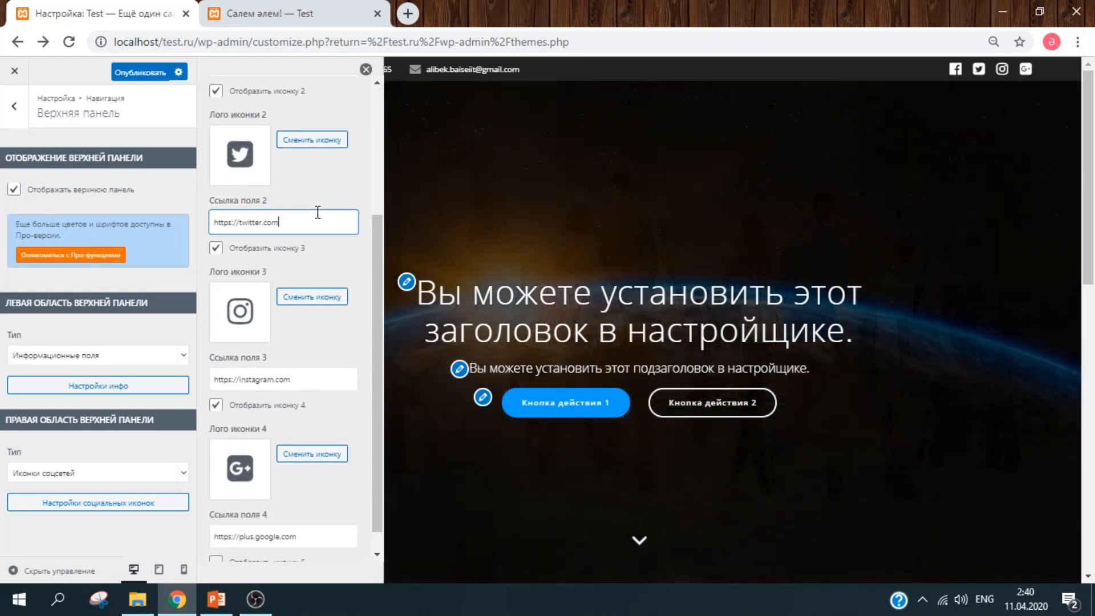
pyautogui.click(216, 92)
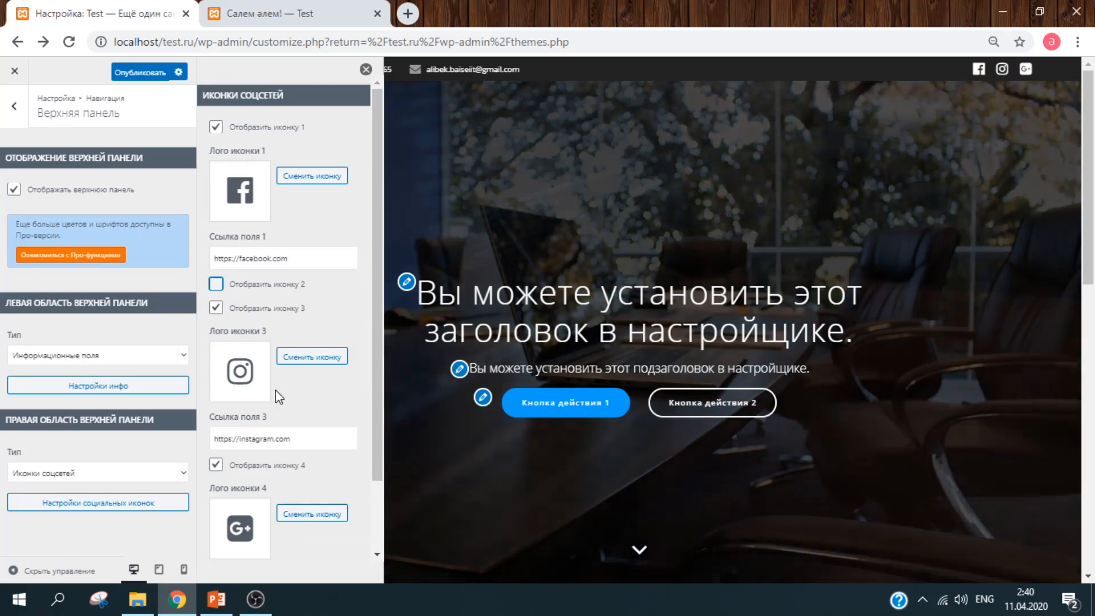
pyautogui.scroll(-2, 378, 381)
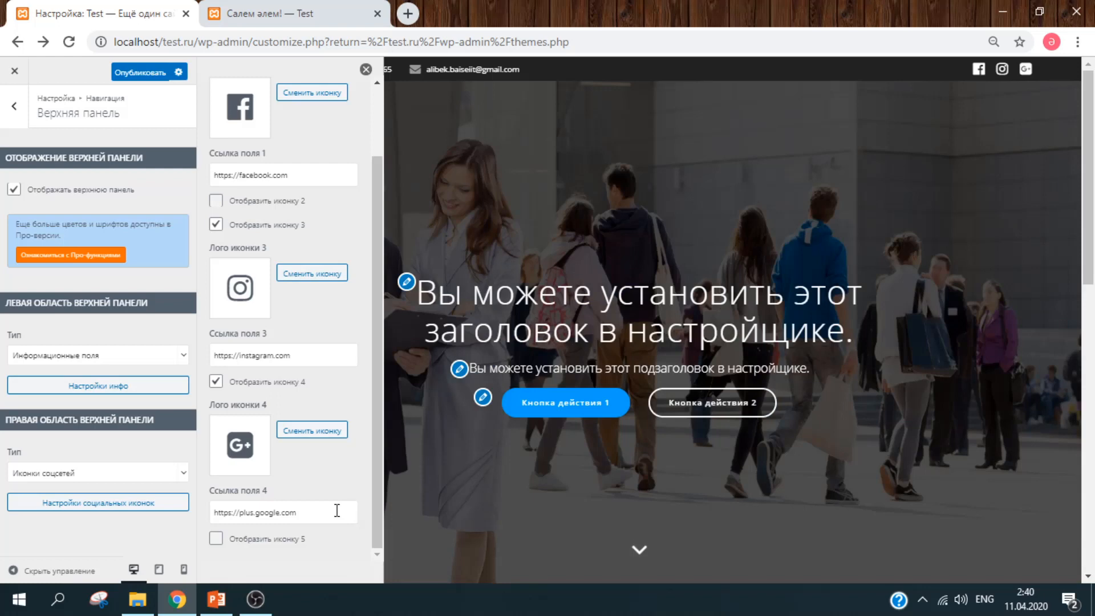
pyautogui.click(338, 511)
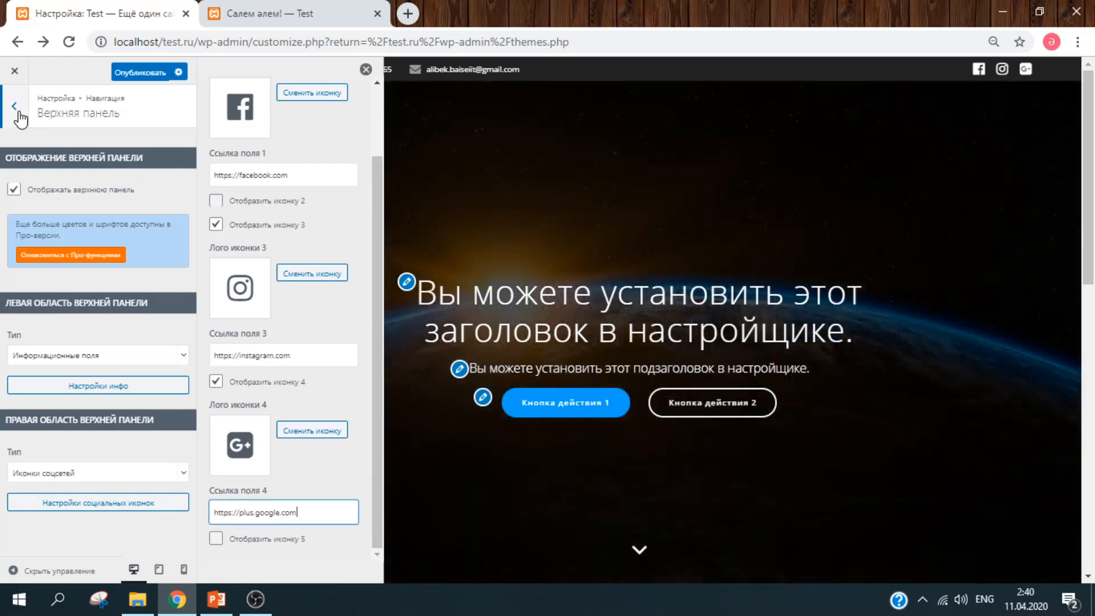
pyautogui.click(20, 118)
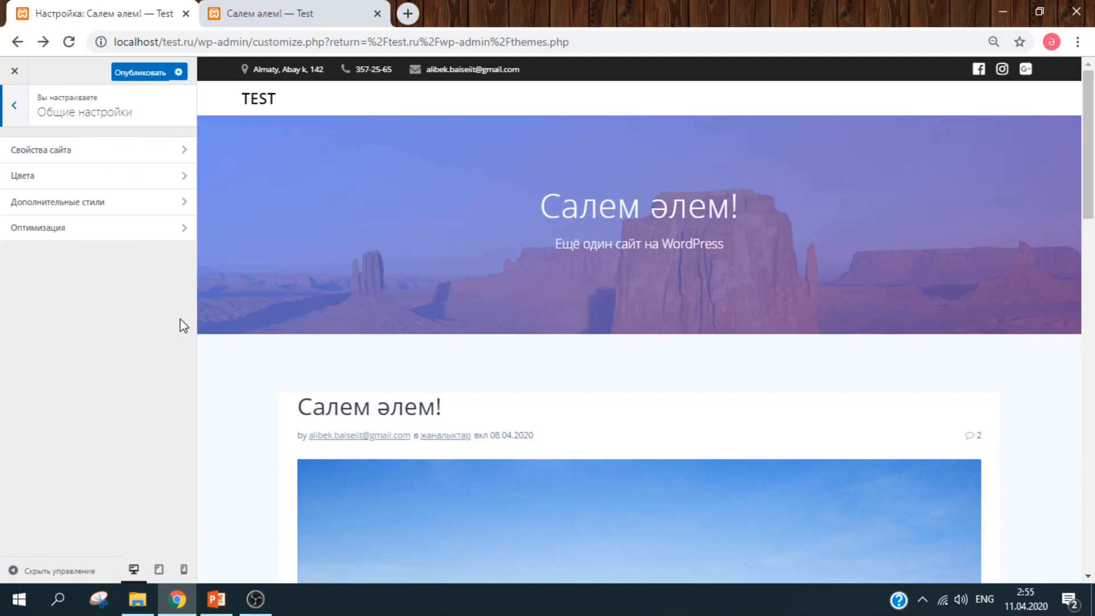
# - Set Desert.jpg as the site logo, then remove it so the header shows TEST
pyautogui.click(127, 154)
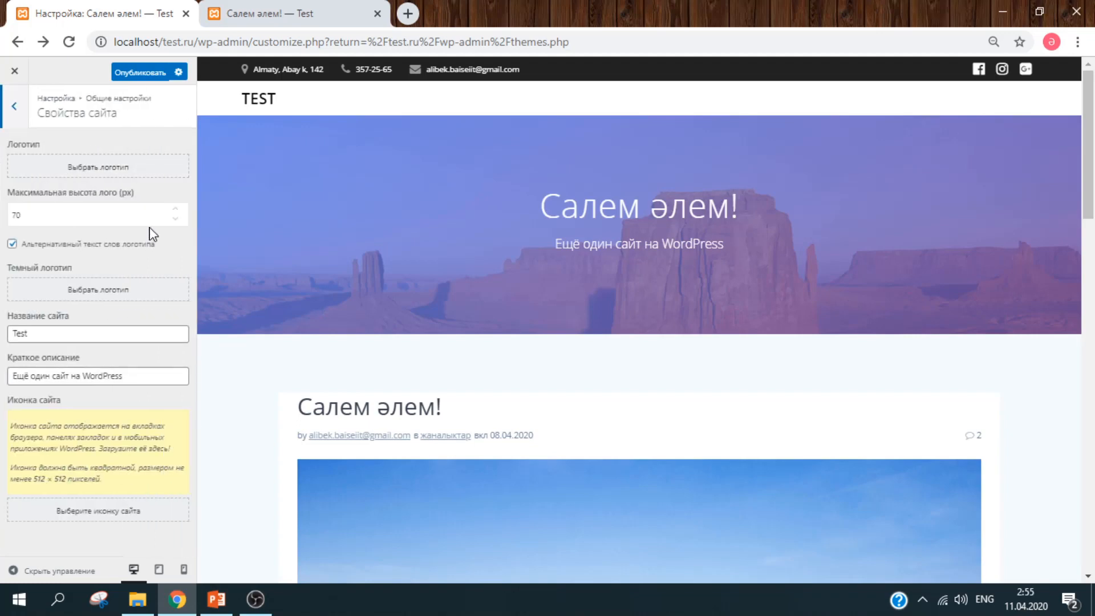
pyautogui.click(146, 179)
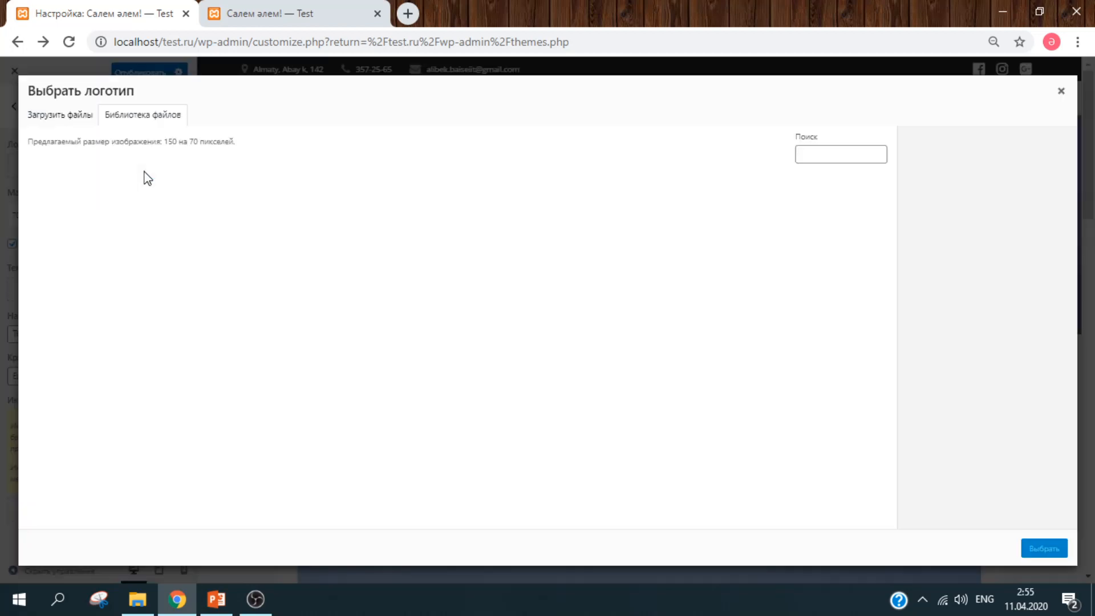
pyautogui.click(76, 216)
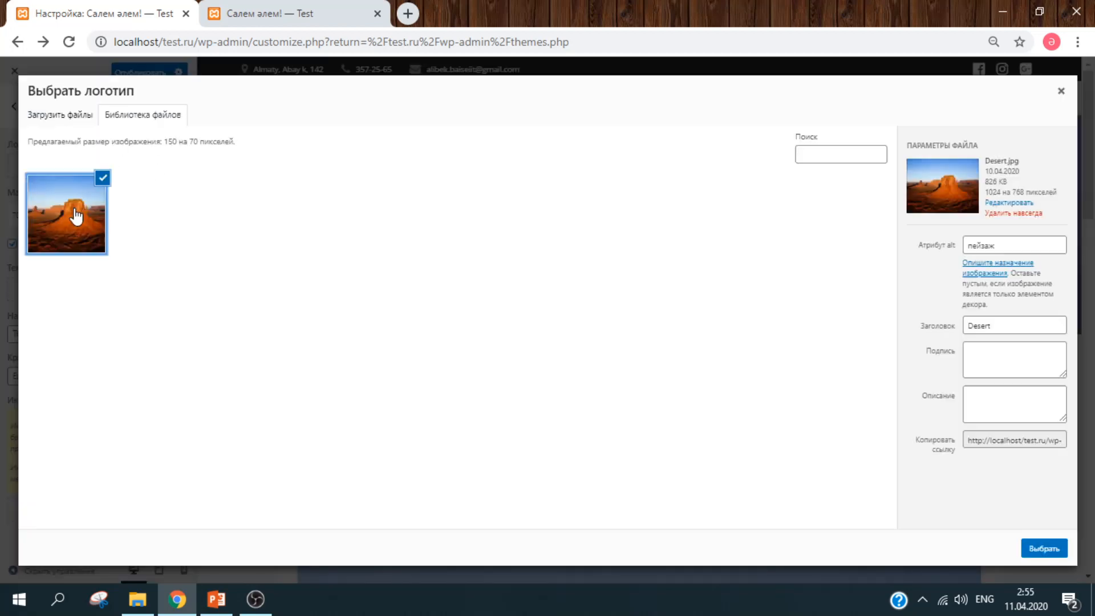
pyautogui.click(1048, 553)
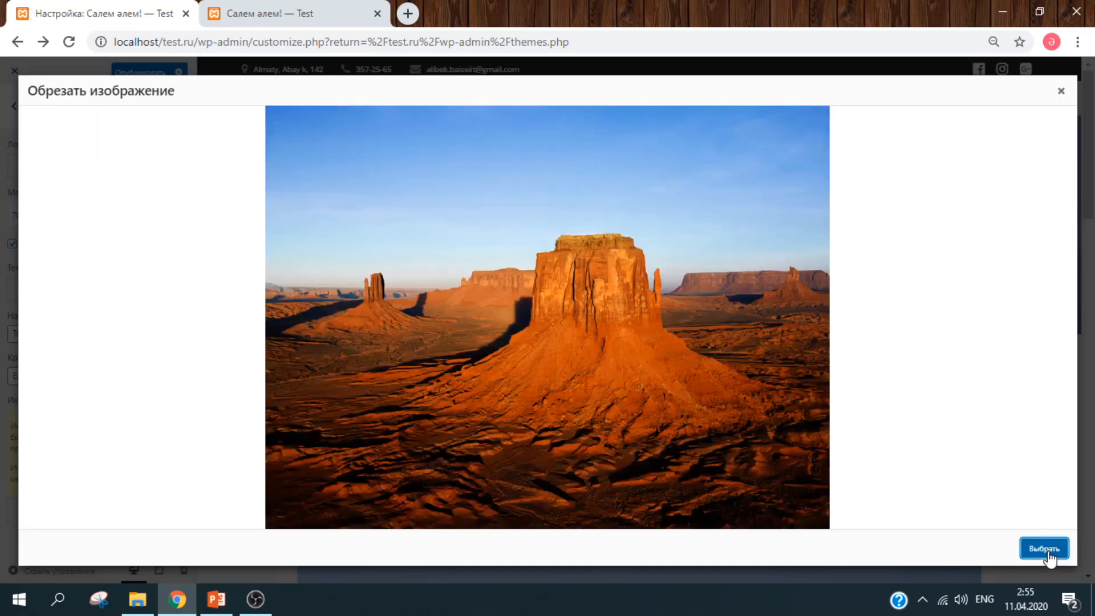
pyautogui.click(1036, 553)
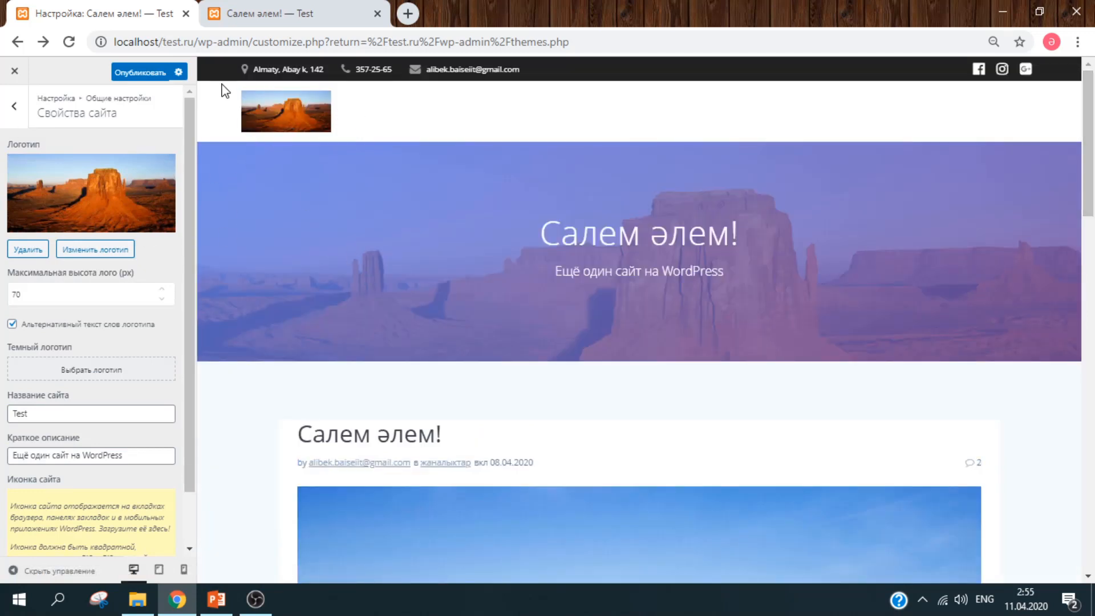
pyautogui.click(37, 253)
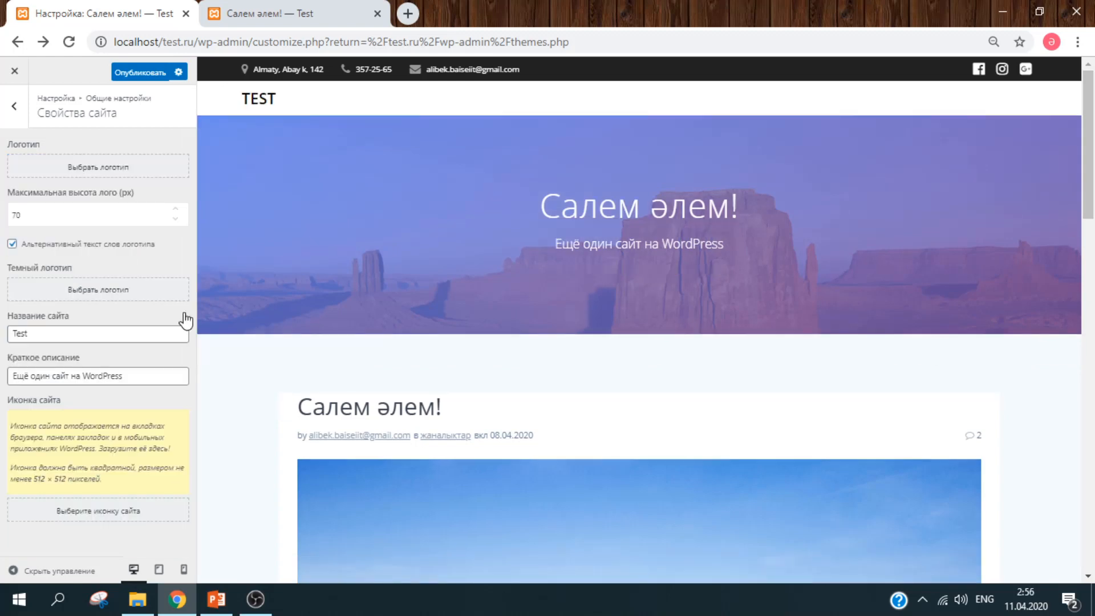
pyautogui.click(127, 331)
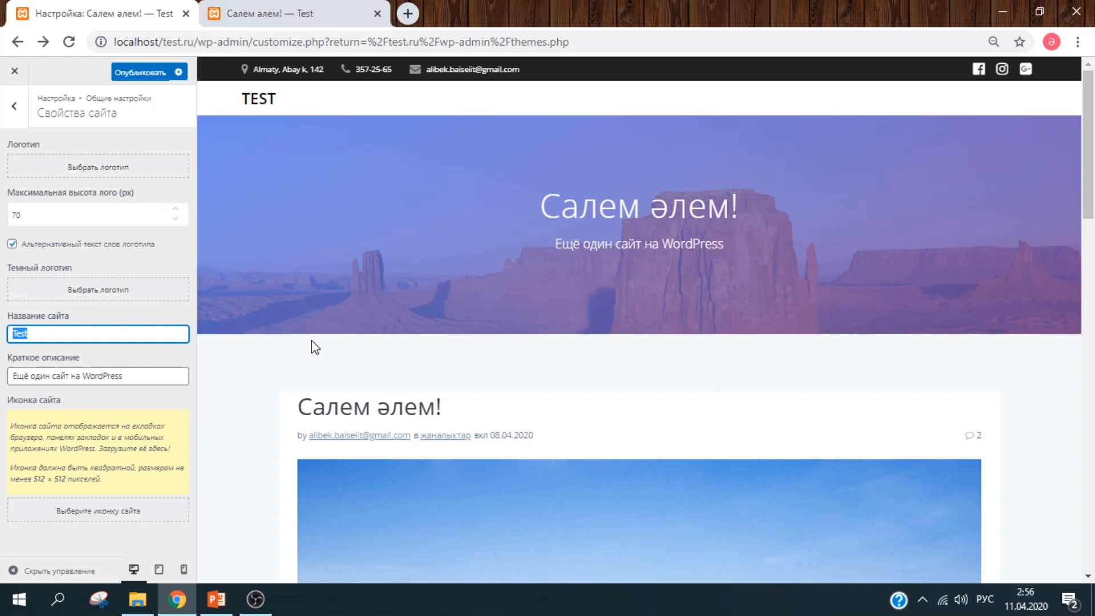
# - Rename the site to Ауди and set the tagline to 'Бизбен бирге керемет'
pyautogui.press('BackSpace')
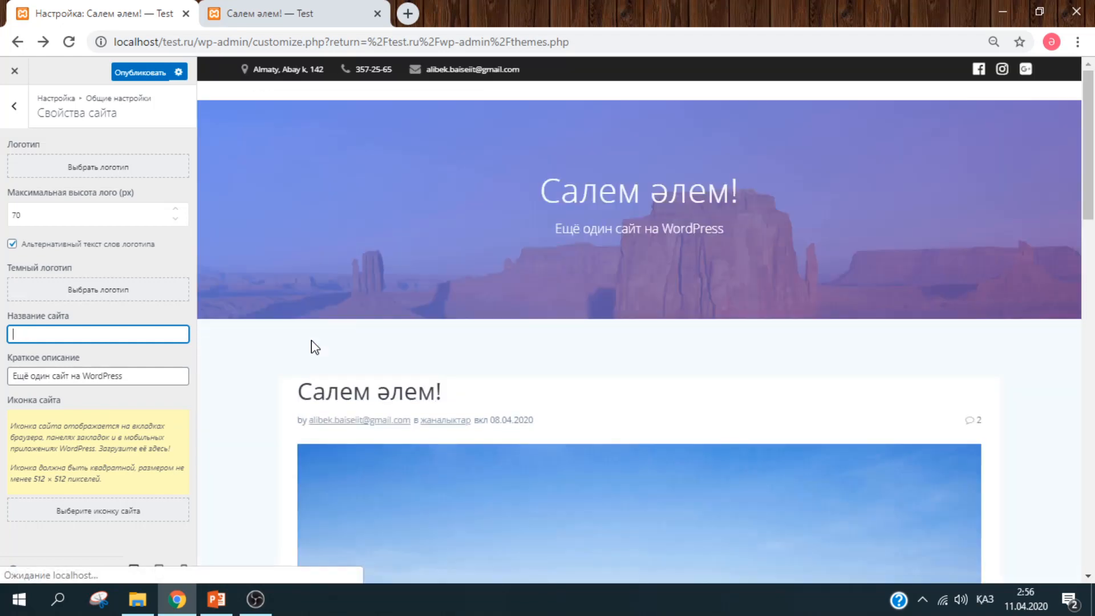
pyautogui.write('Ay')
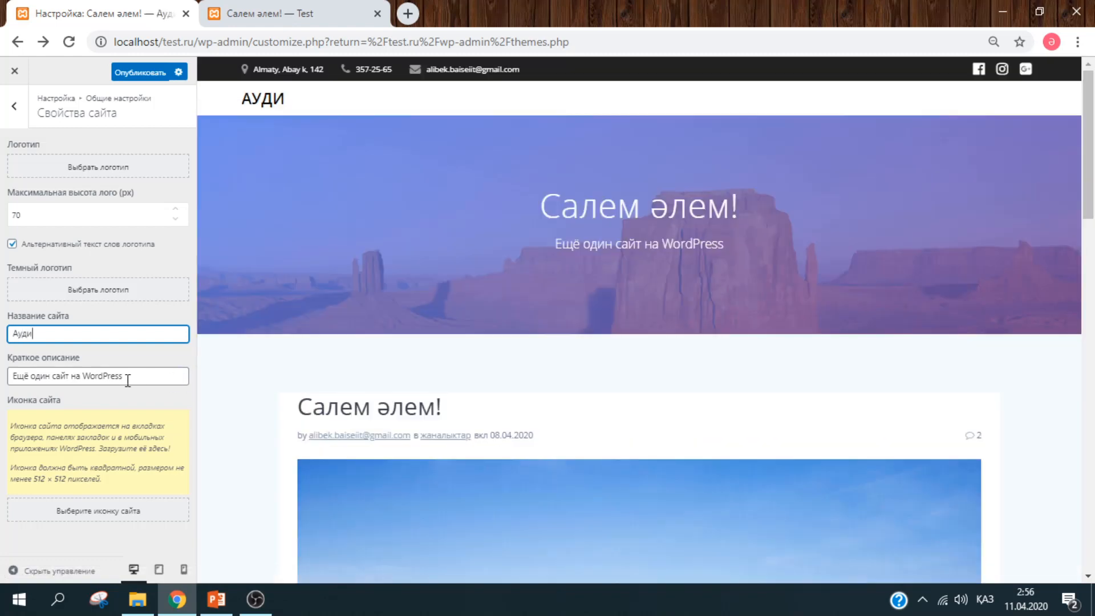
pyautogui.click(128, 381)
pyautogui.hotkey('ctrl', 'a')
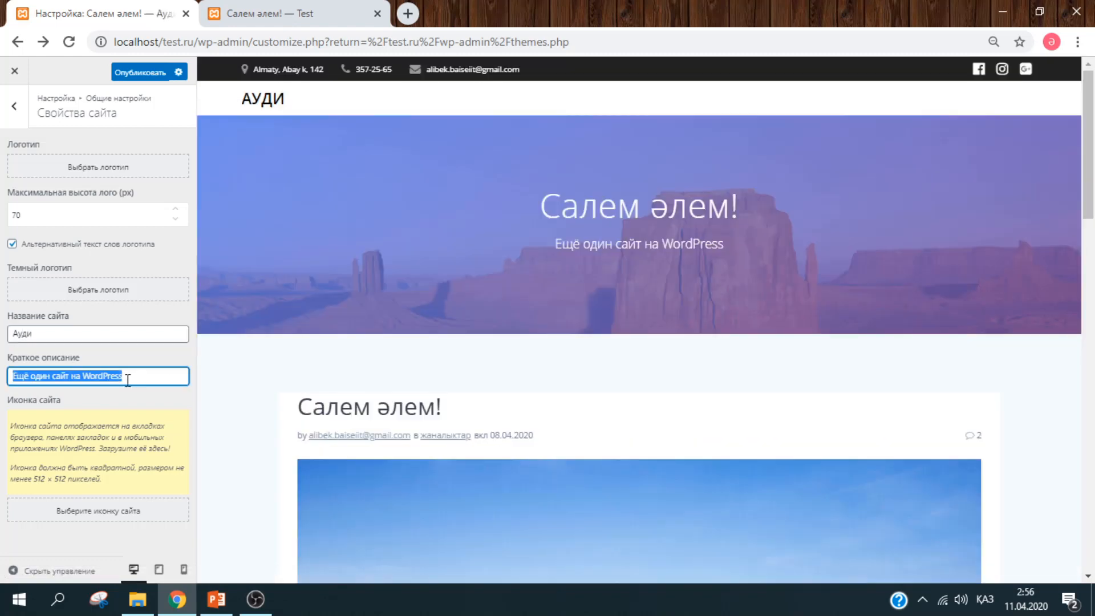
pyautogui.write('Бизбе')
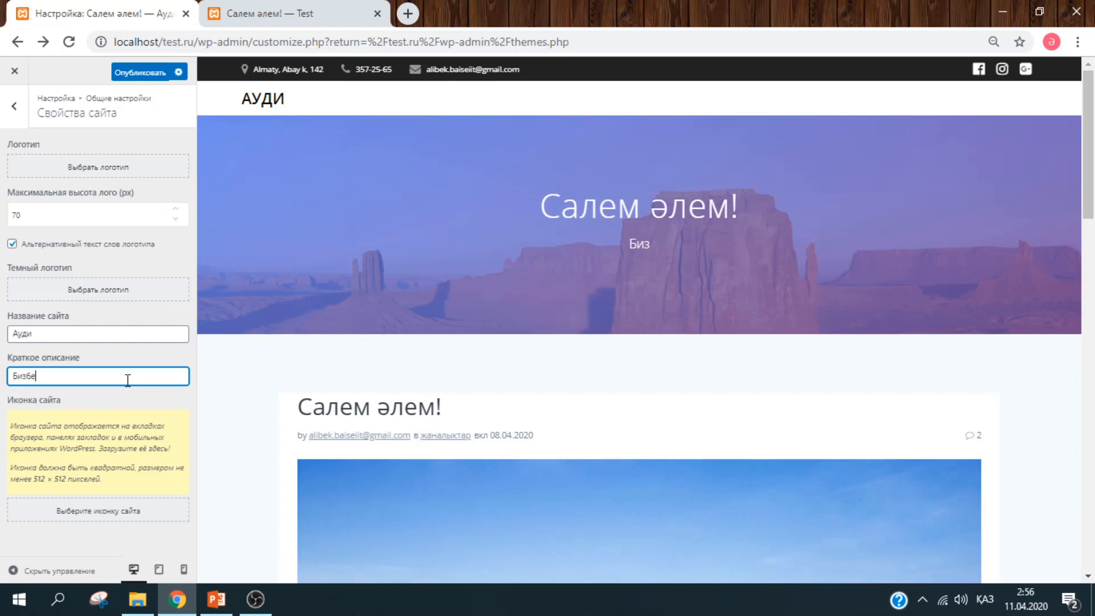
pyautogui.write('н бирге')
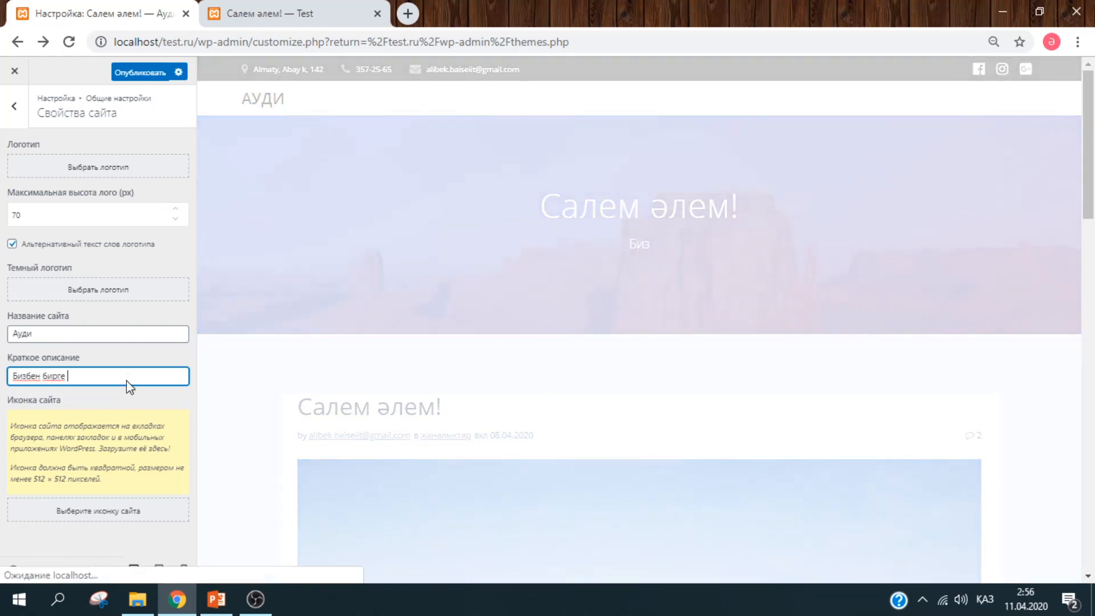
pyautogui.write(' к')
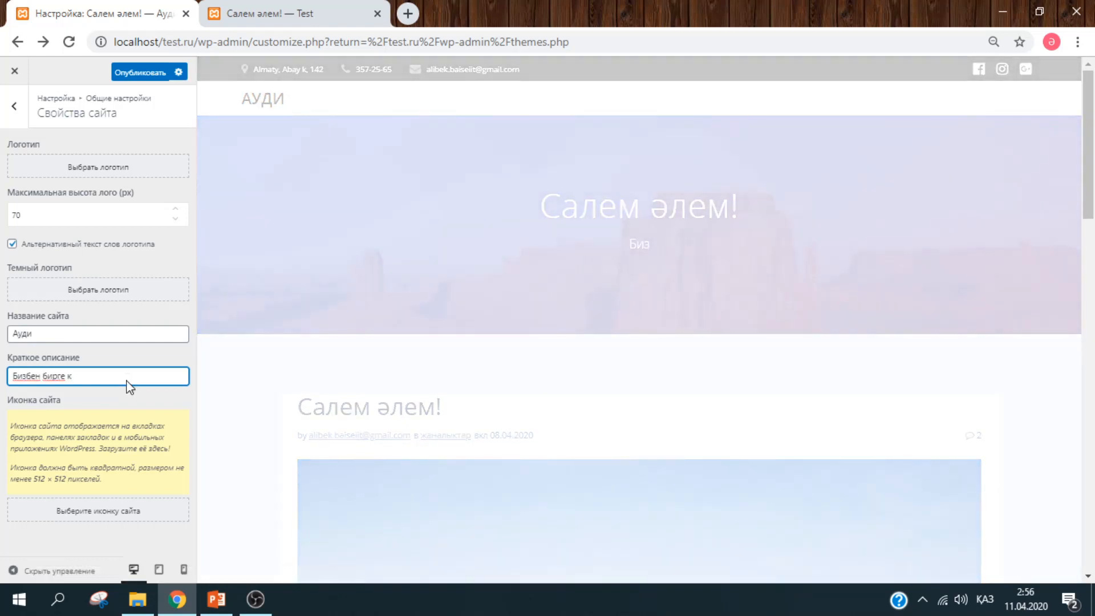
pyautogui.write('еремет')
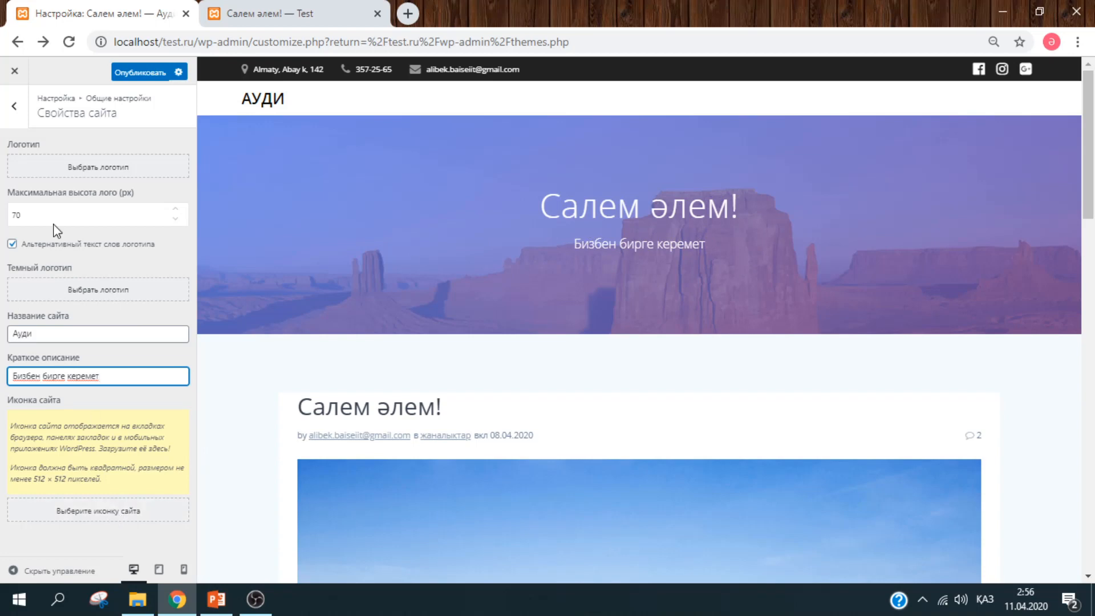
# - Review the Цвета, Дополнительные стили and Оптимизация sections, then return to the main customizer list
pyautogui.click(17, 110)
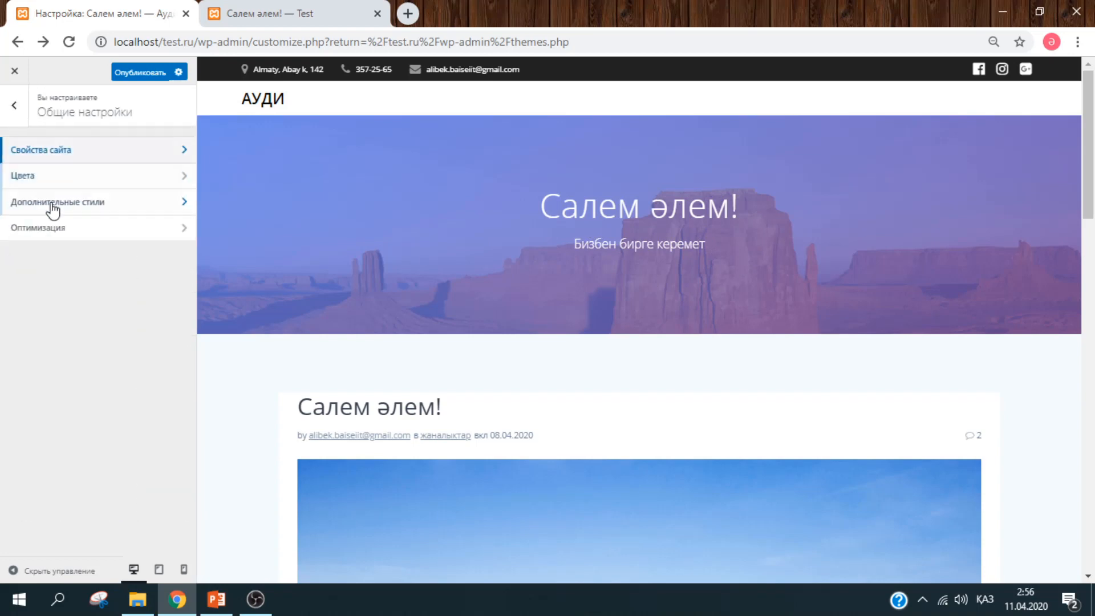
pyautogui.click(131, 175)
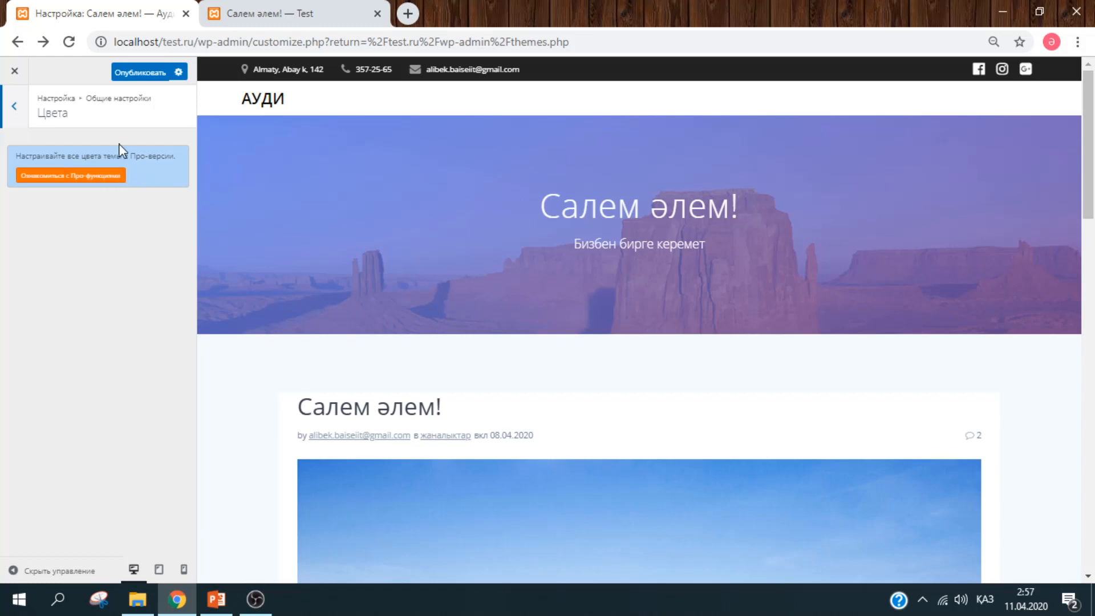
pyautogui.click(14, 106)
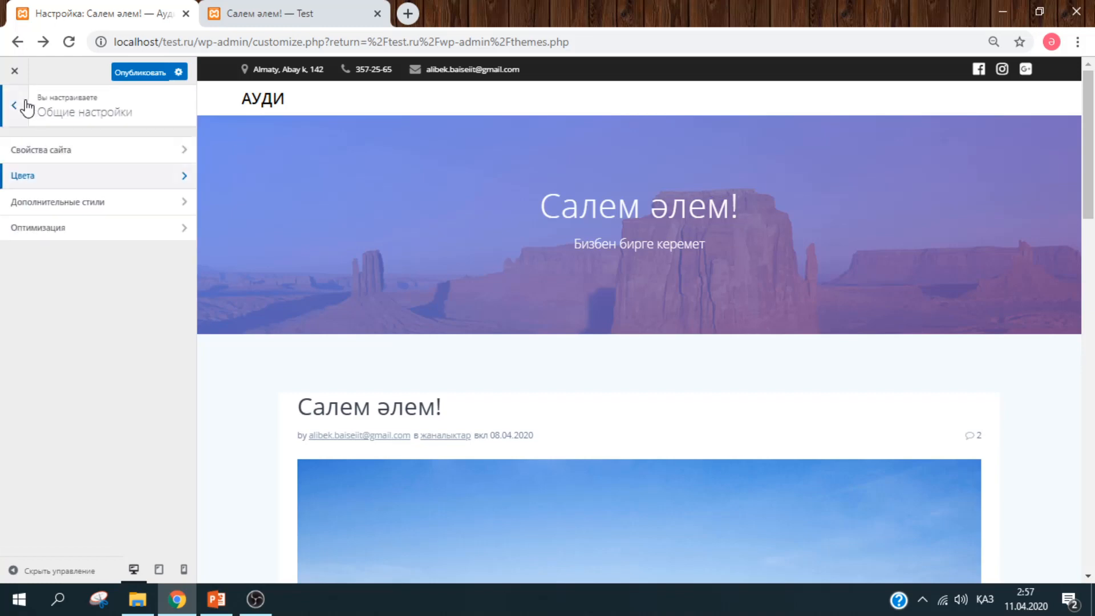
pyautogui.click(86, 203)
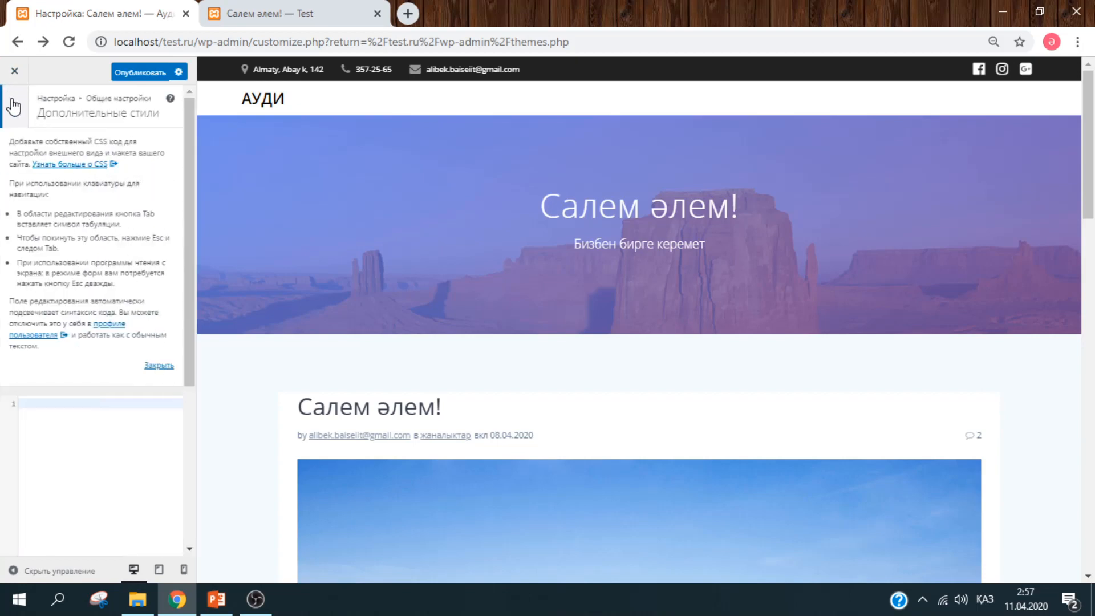
pyautogui.click(14, 106)
pyautogui.click(86, 235)
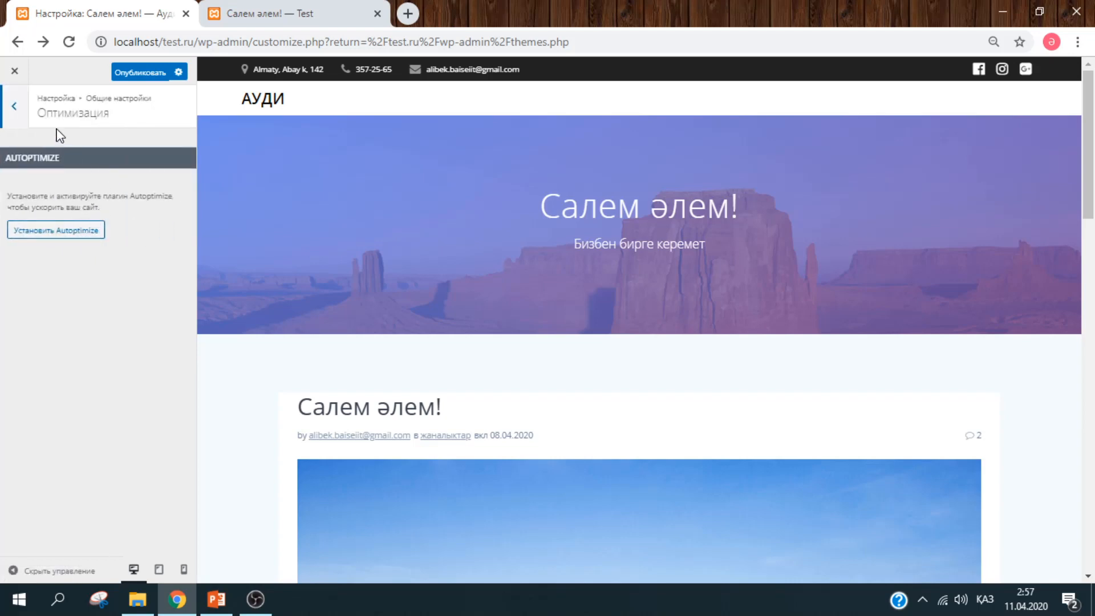
pyautogui.click(28, 113)
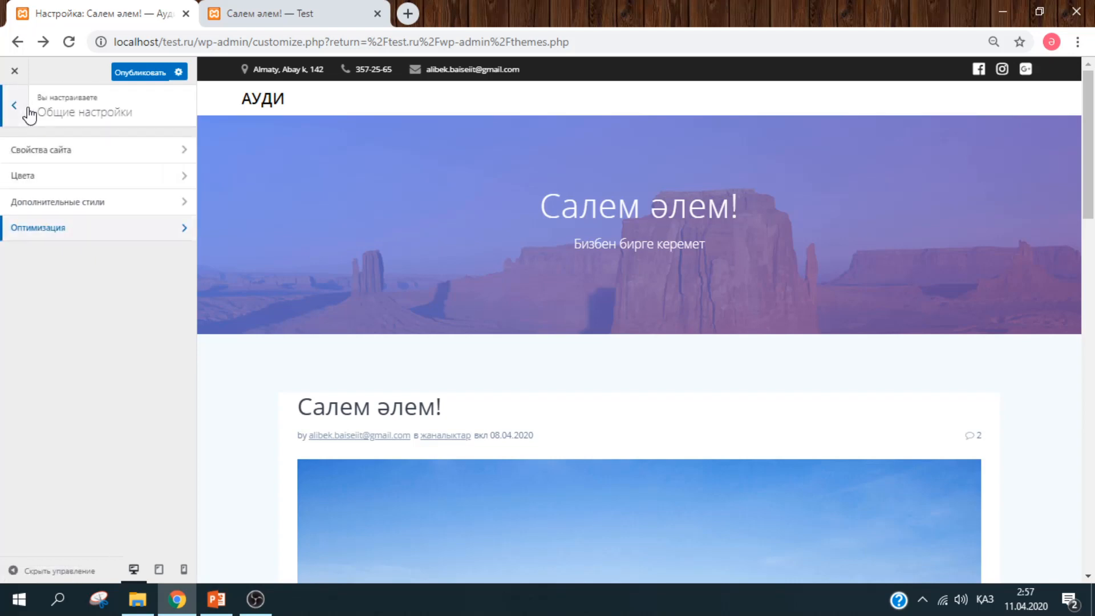
pyautogui.click(28, 113)
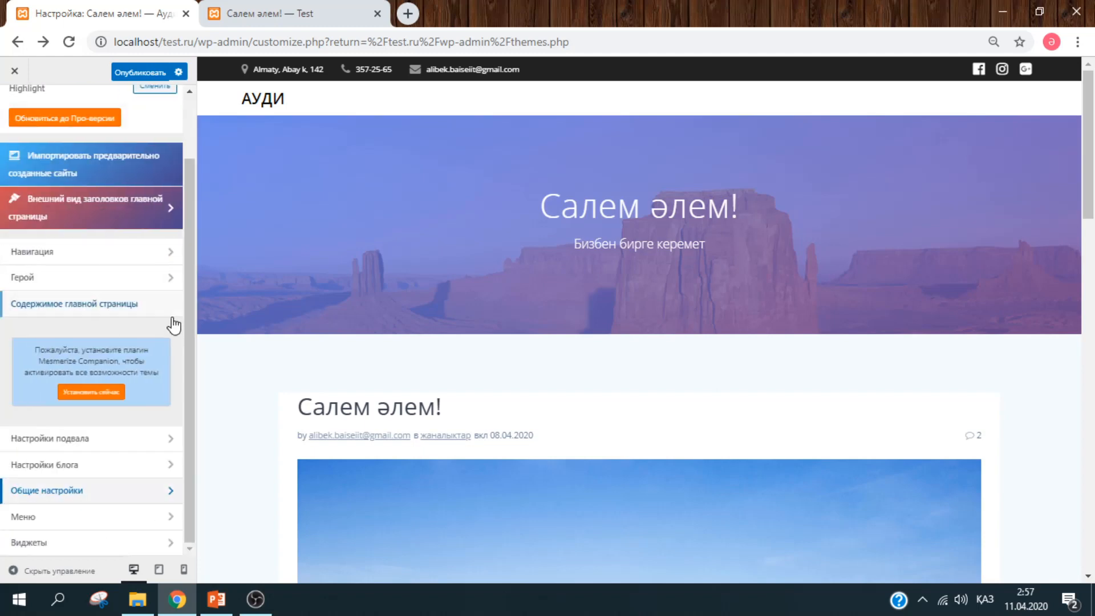
# - Create a menu named 'main' in the Основное меню location, then return to the customizer's main list
pyautogui.click(88, 518)
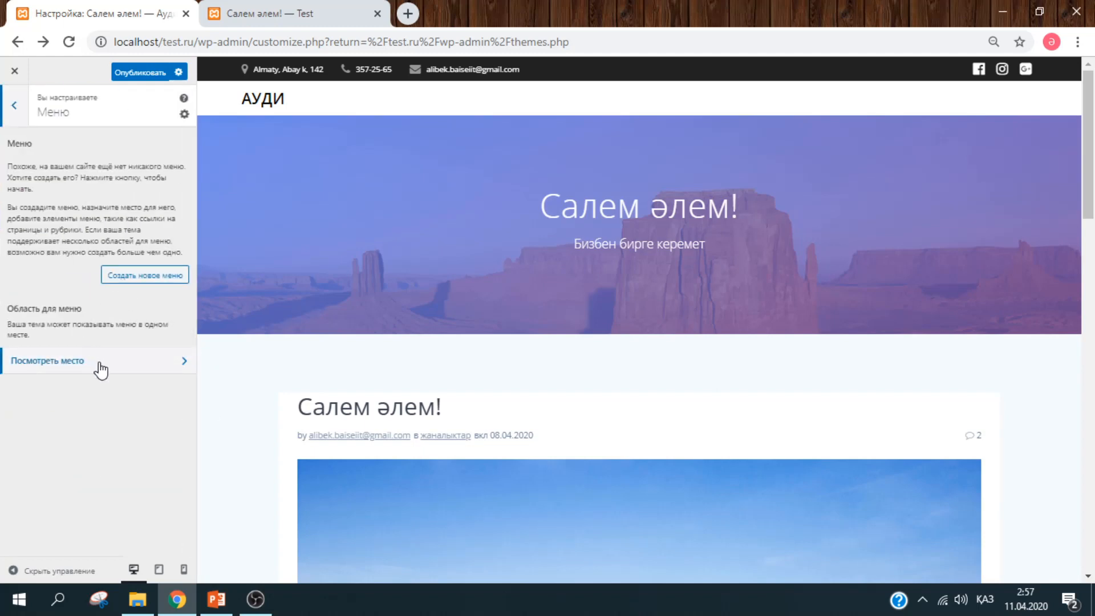
pyautogui.click(145, 276)
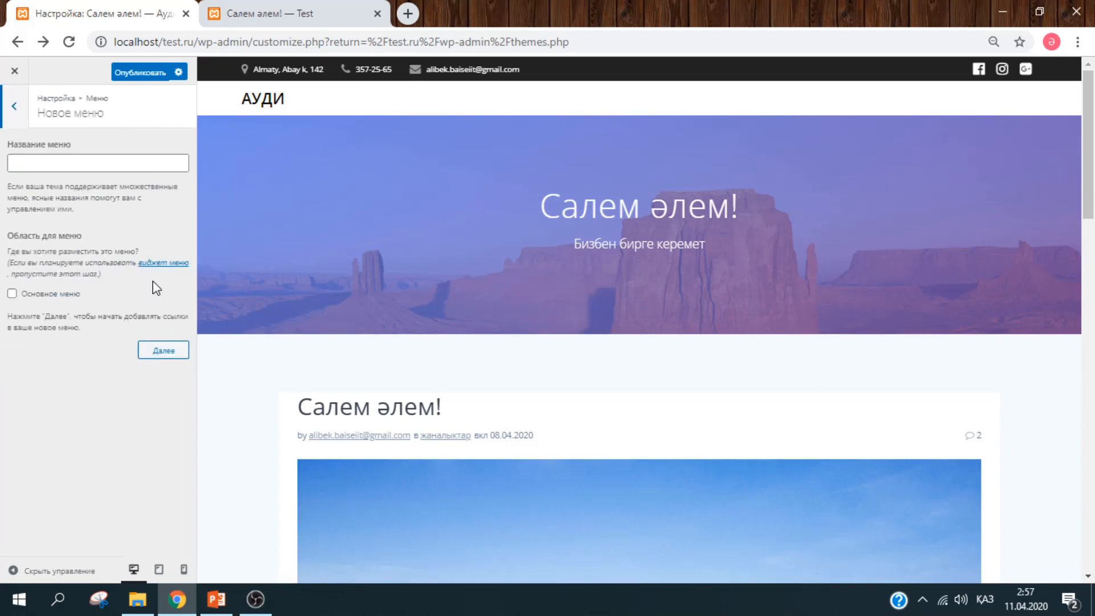
pyautogui.click(133, 166)
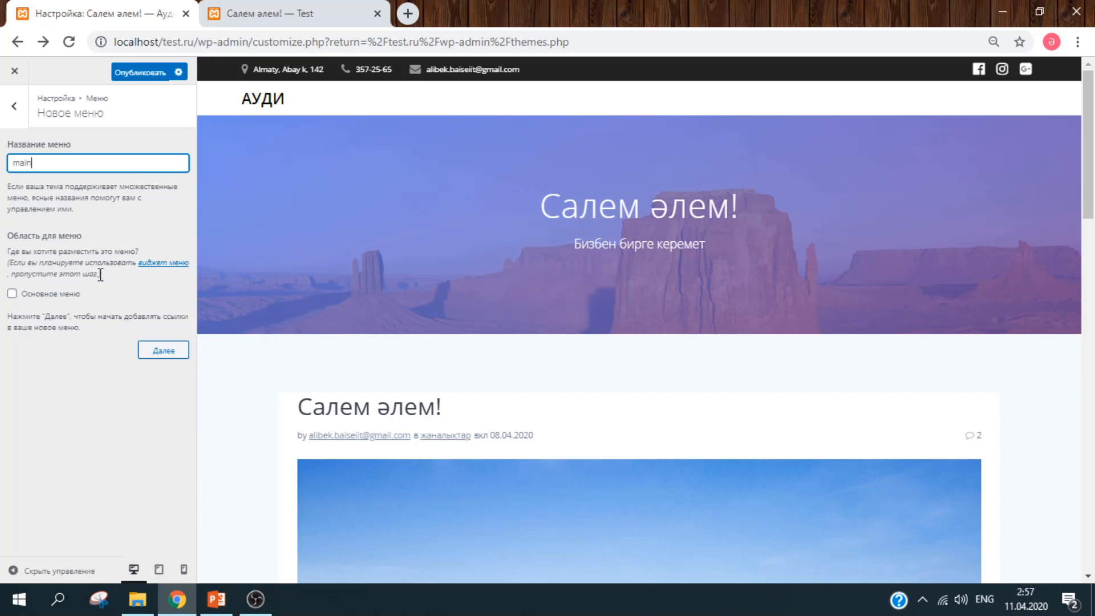
pyautogui.click(57, 292)
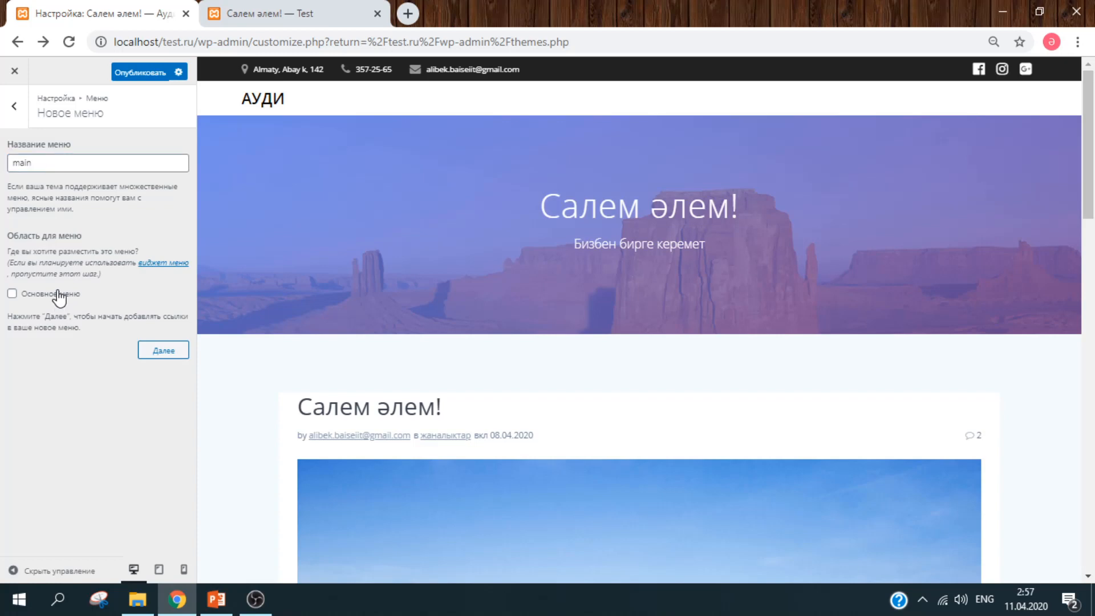
pyautogui.click(183, 359)
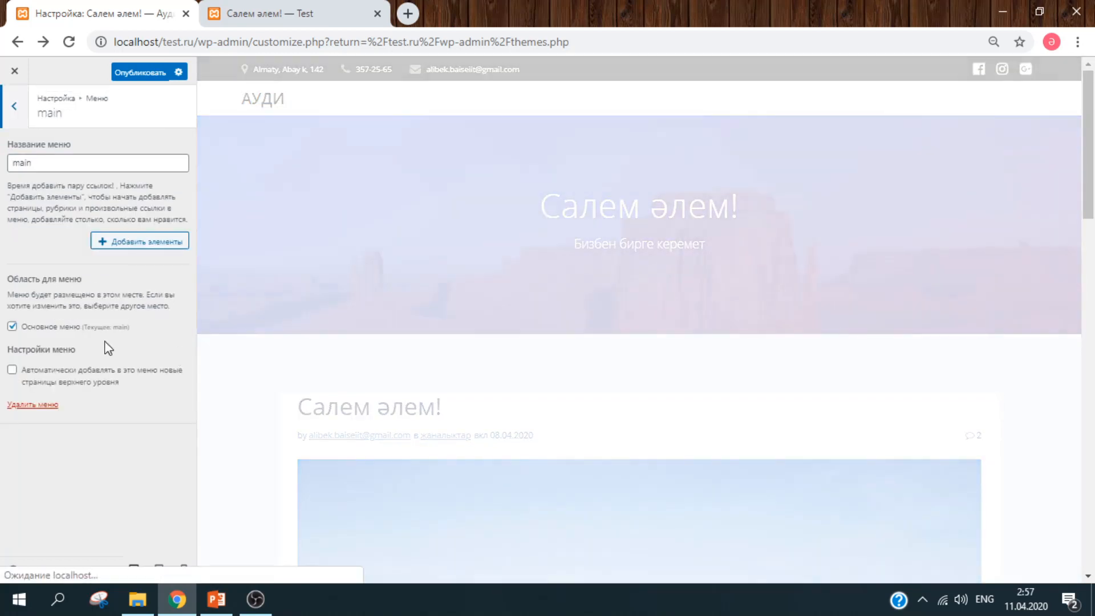
pyautogui.click(14, 106)
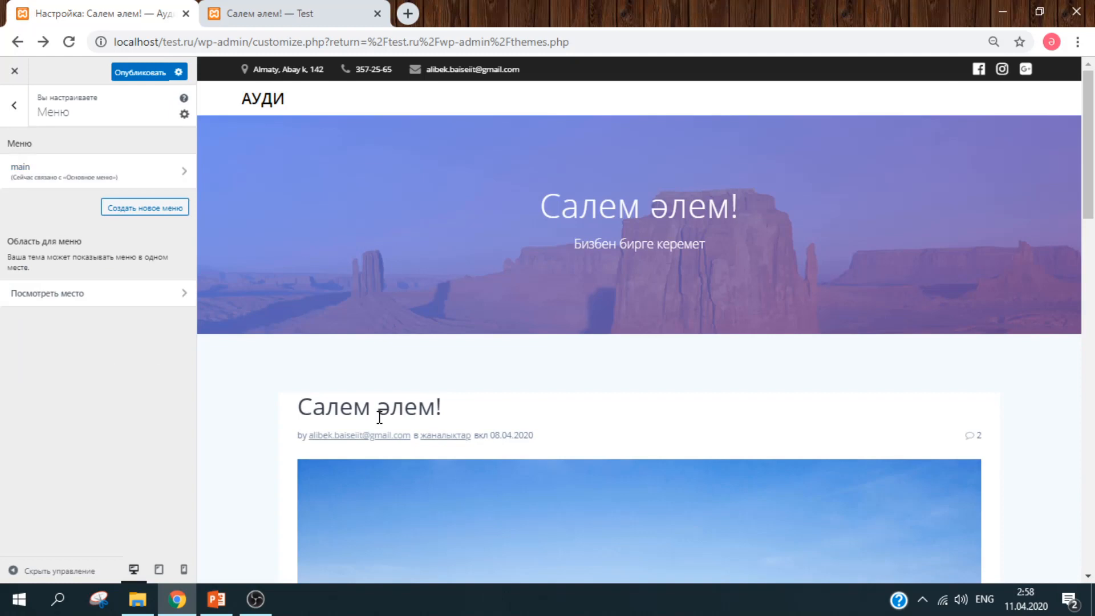
pyautogui.click(15, 109)
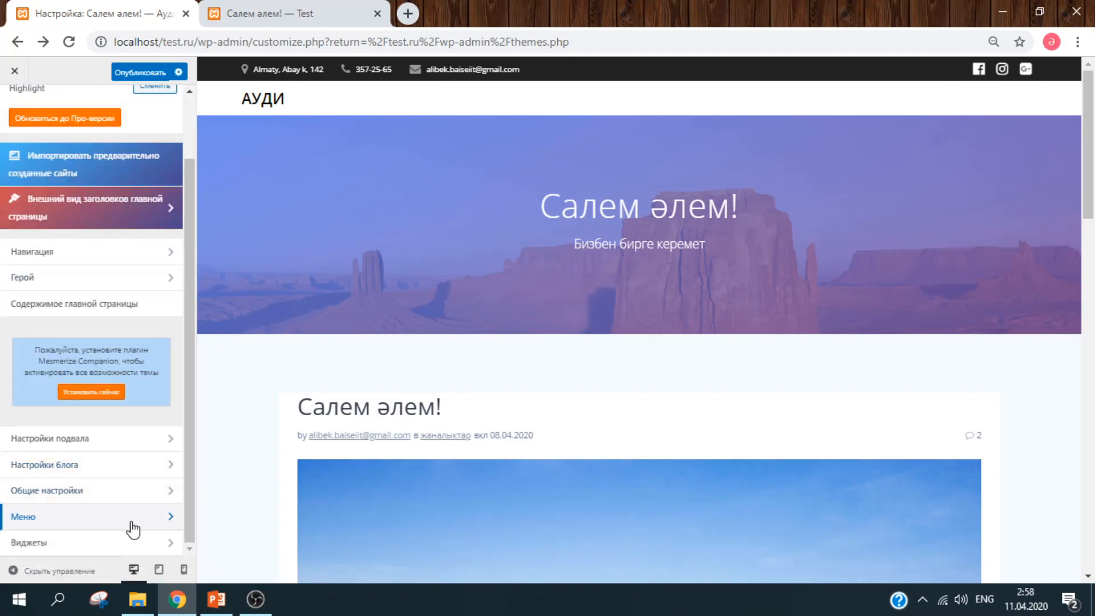
# - Open the sidebar widget area and try the Поиск widget's search field in the preview
pyautogui.click(128, 548)
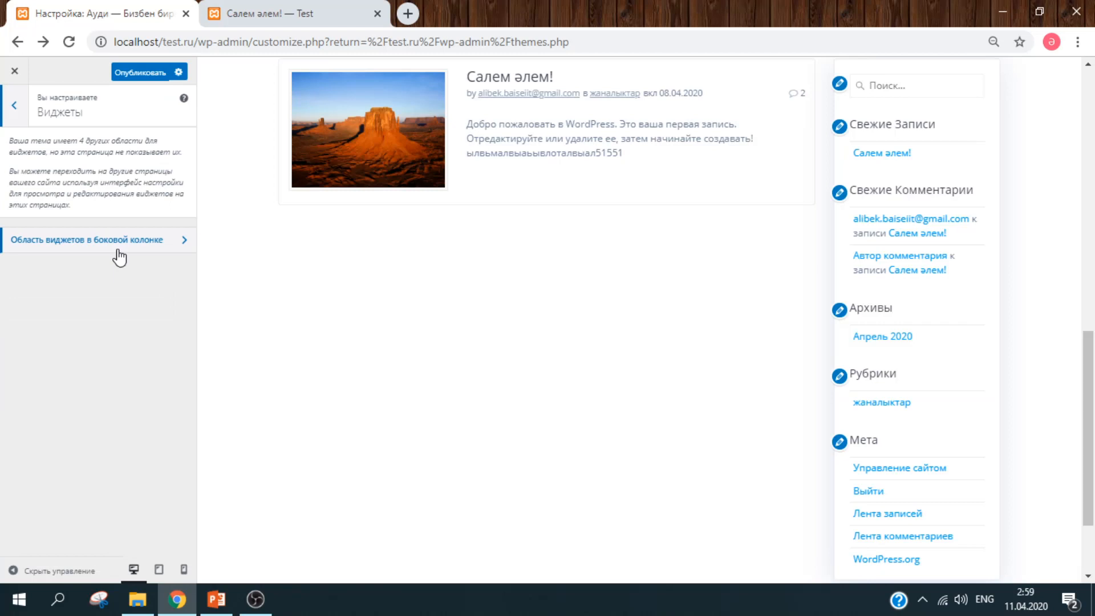
pyautogui.click(119, 239)
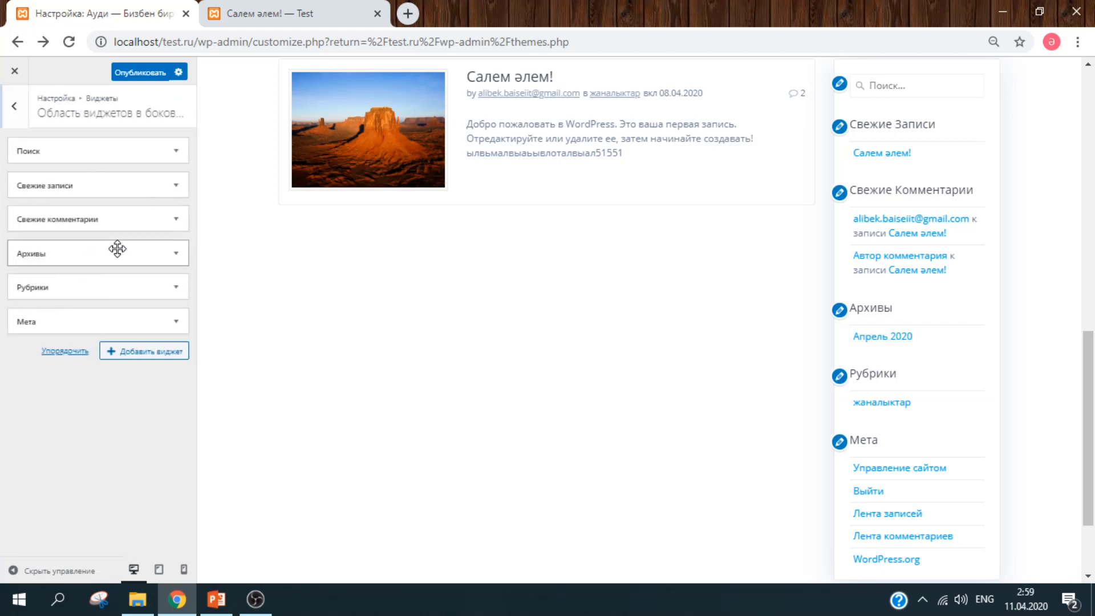
pyautogui.click(97, 150)
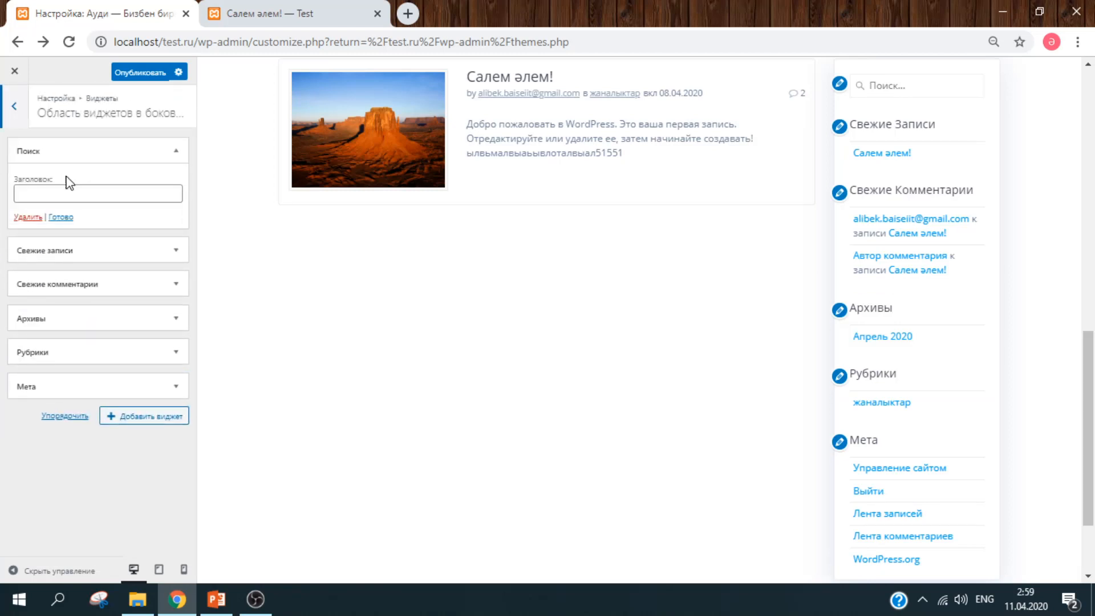
pyautogui.moveTo(1088, 352); pyautogui.dragTo(1089, 296)
pyautogui.click(887, 237)
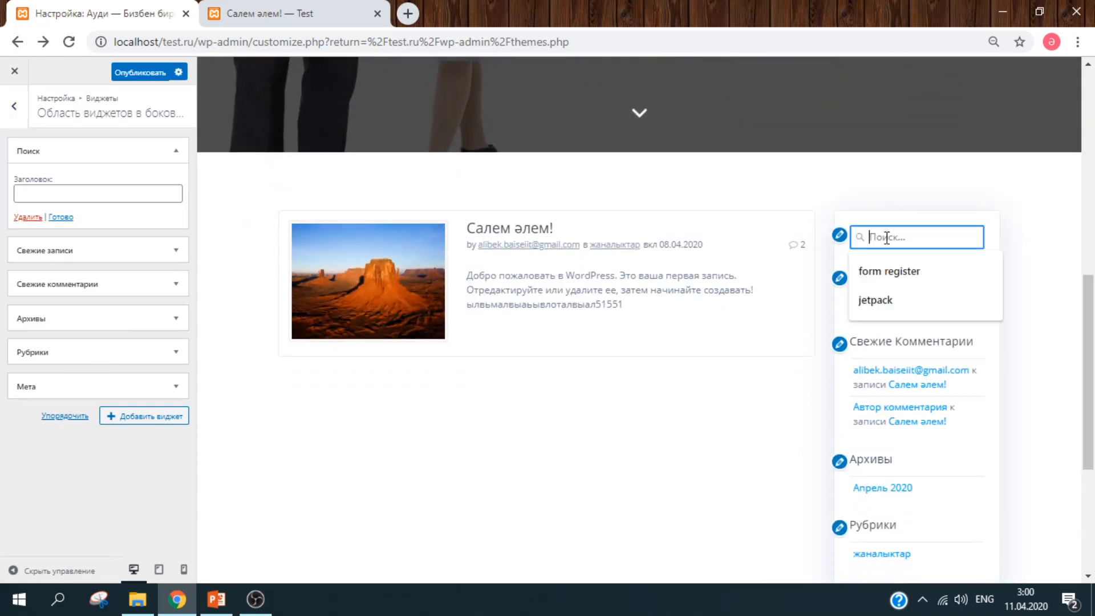
pyautogui.click(955, 161)
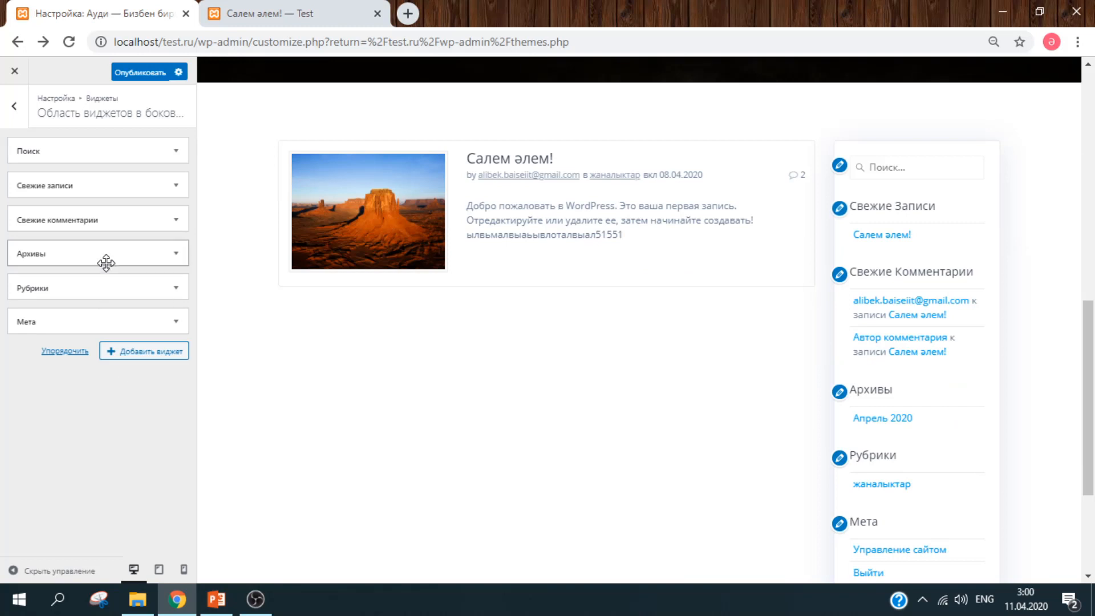
# - Set the Свежие записи widget to show 3 posts with their dates
pyautogui.click(102, 189)
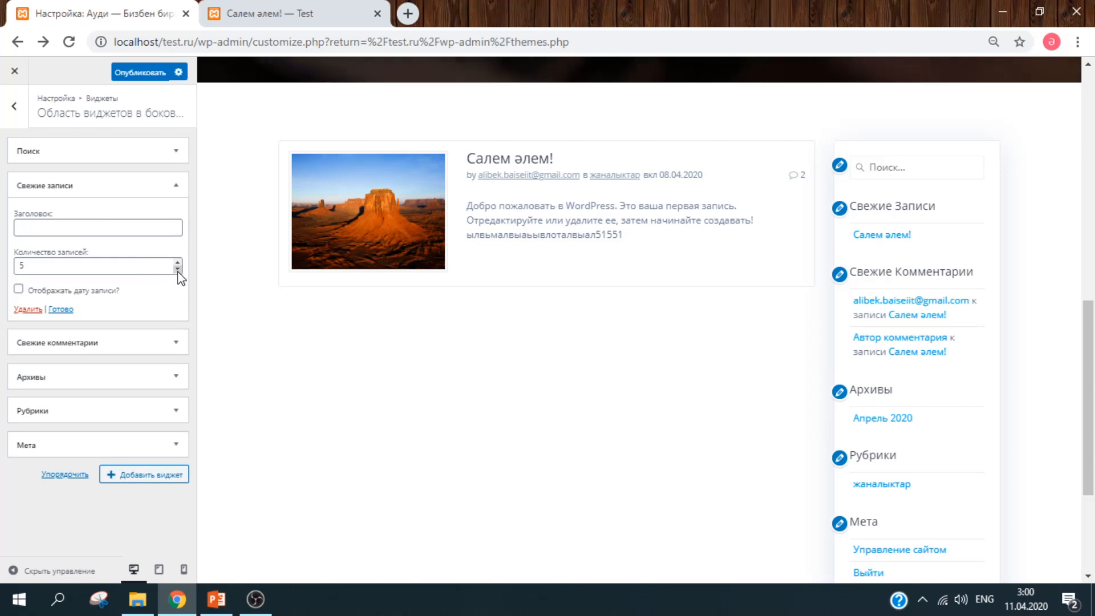
pyautogui.doubleClick(177, 270)
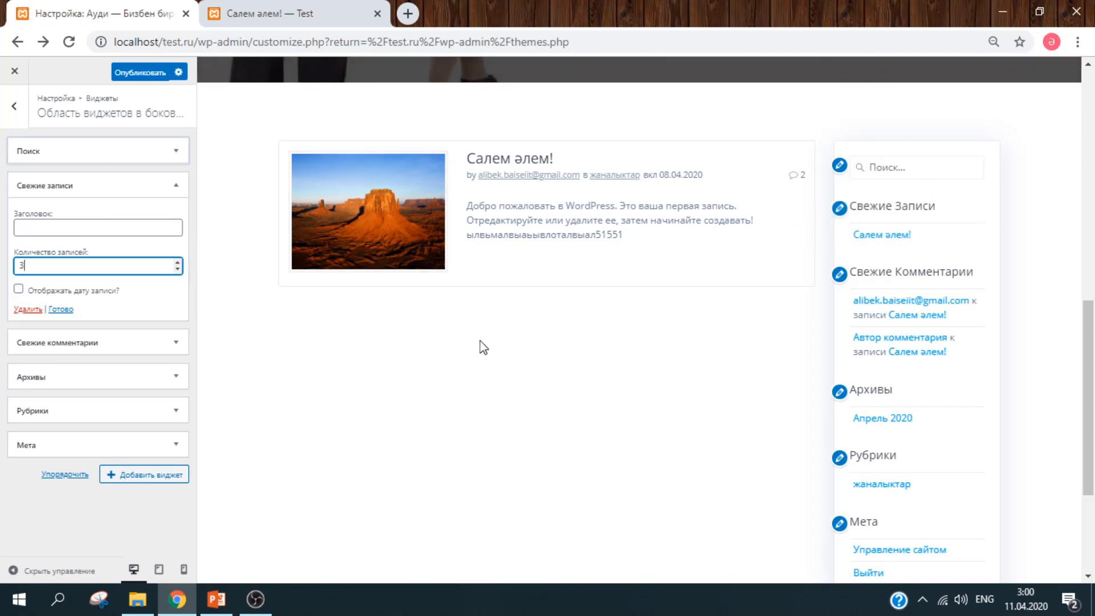
pyautogui.click(45, 290)
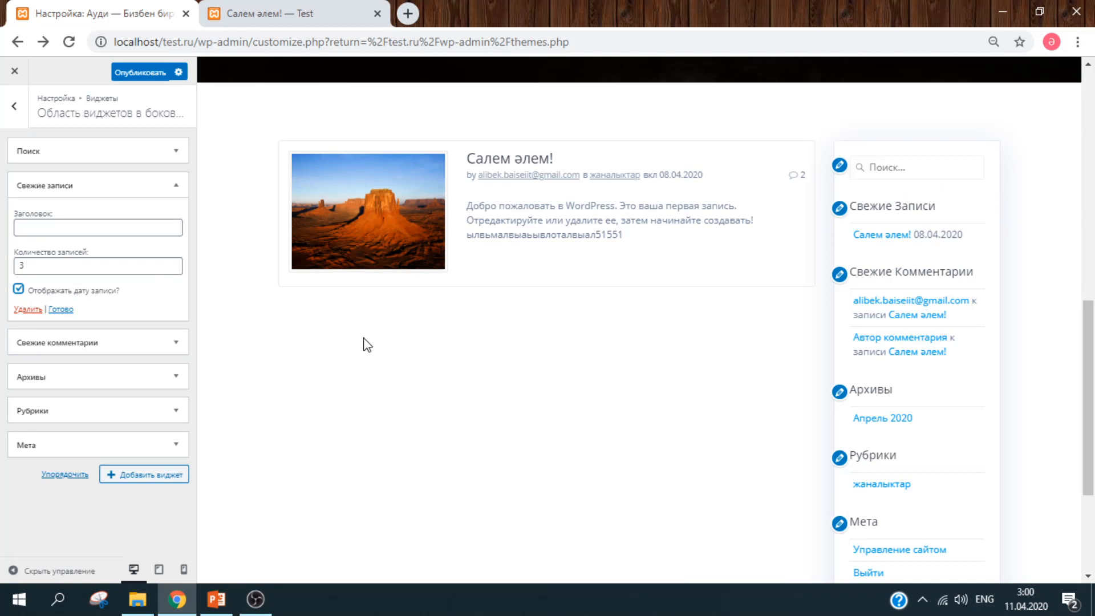
# - Remove the Свежие комментарии, Архивы and Мета widgets, keeping Рубрики, then go back to the main customizer menu
pyautogui.click(121, 331)
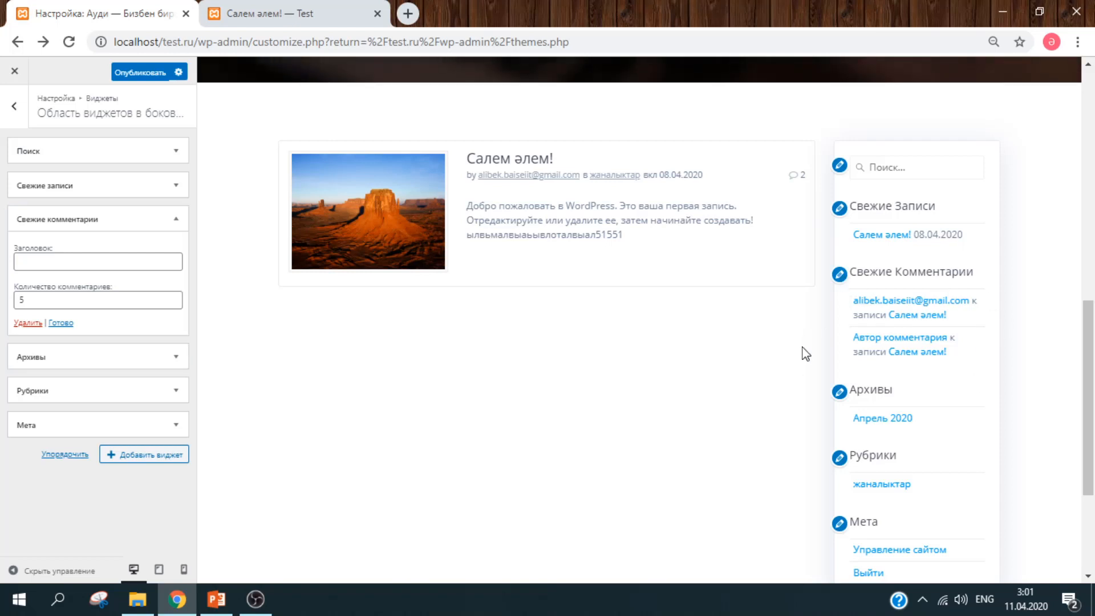
pyautogui.click(35, 323)
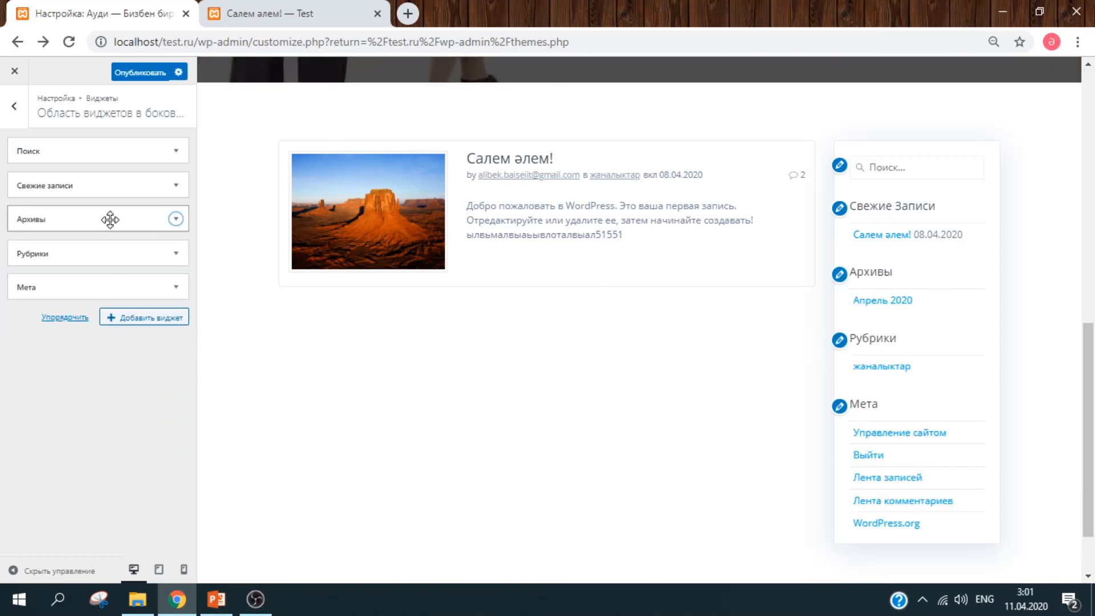
pyautogui.click(111, 219)
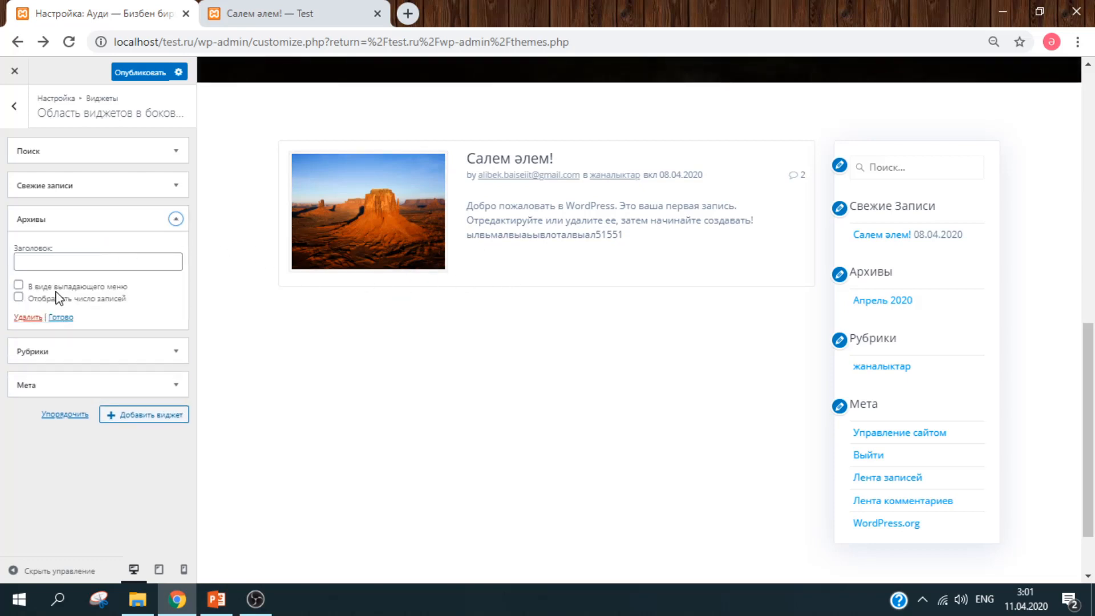
pyautogui.click(33, 318)
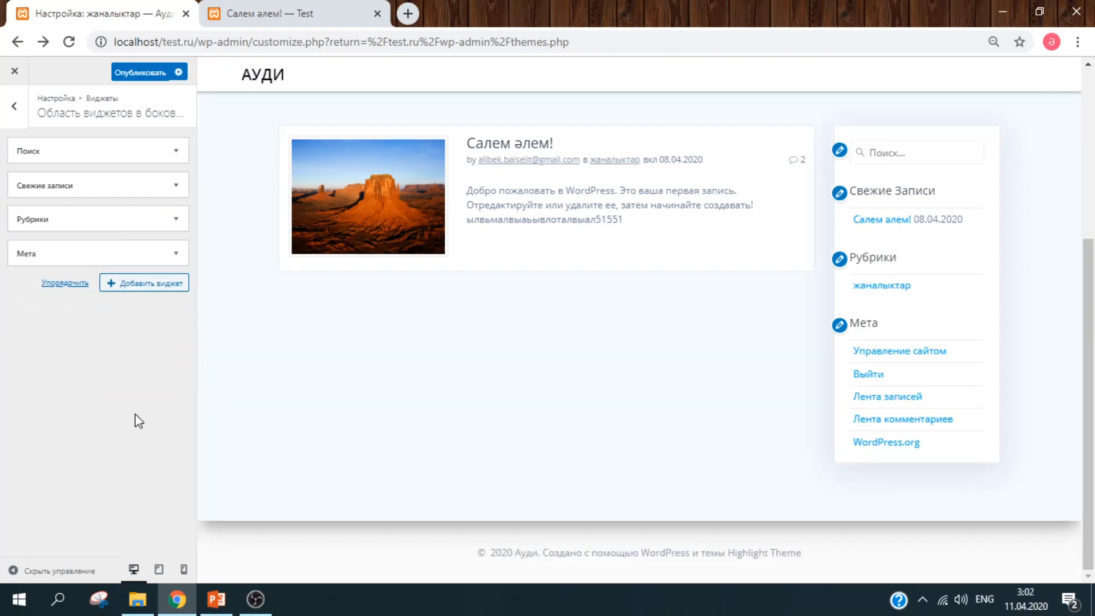
pyautogui.click(134, 225)
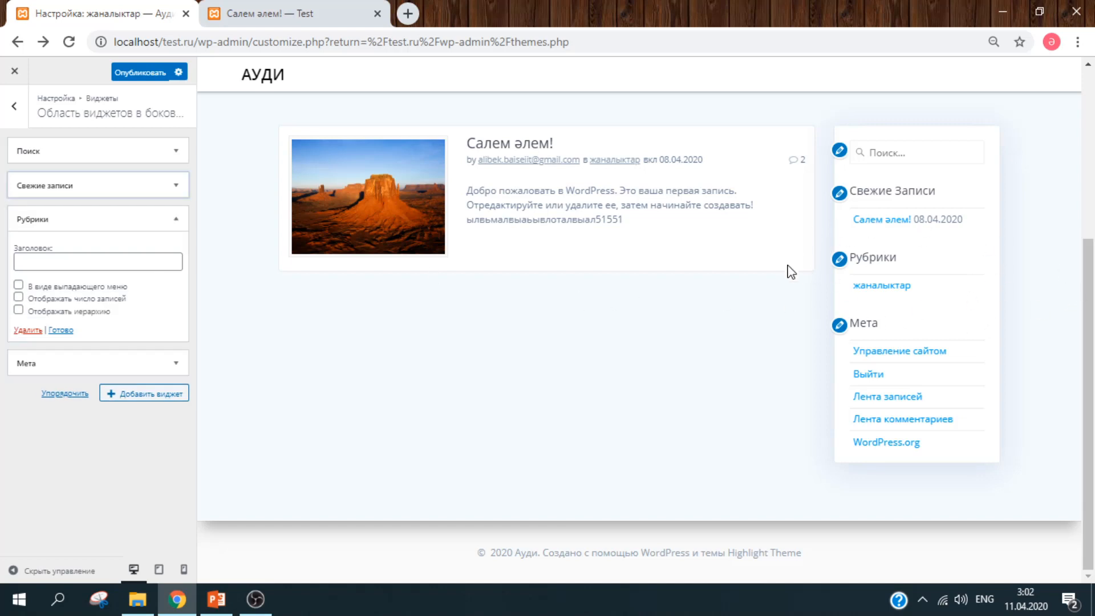
pyautogui.click(175, 220)
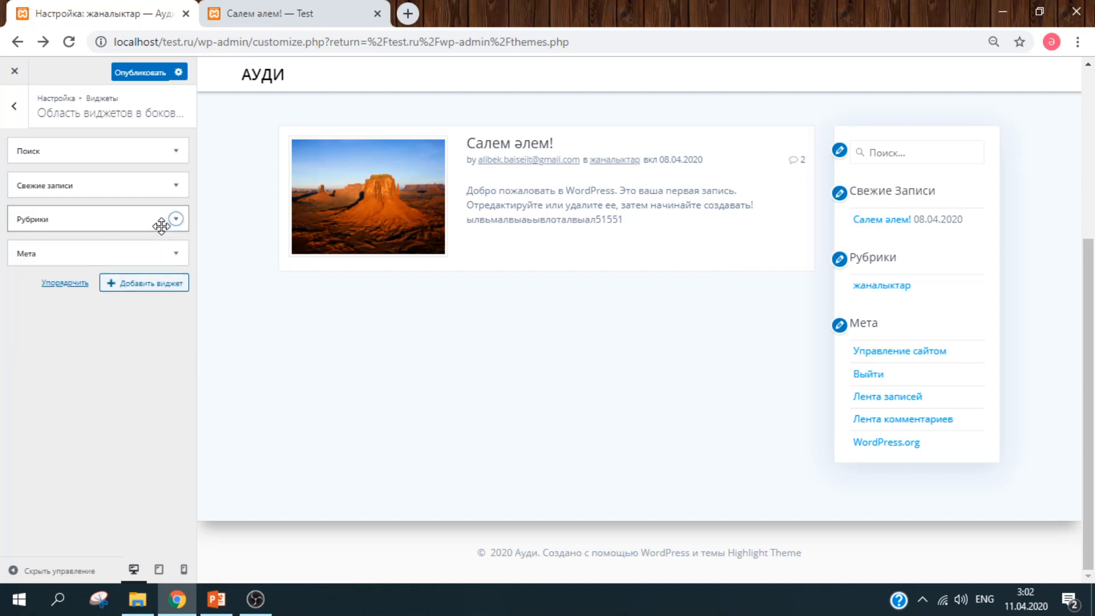
pyautogui.click(139, 256)
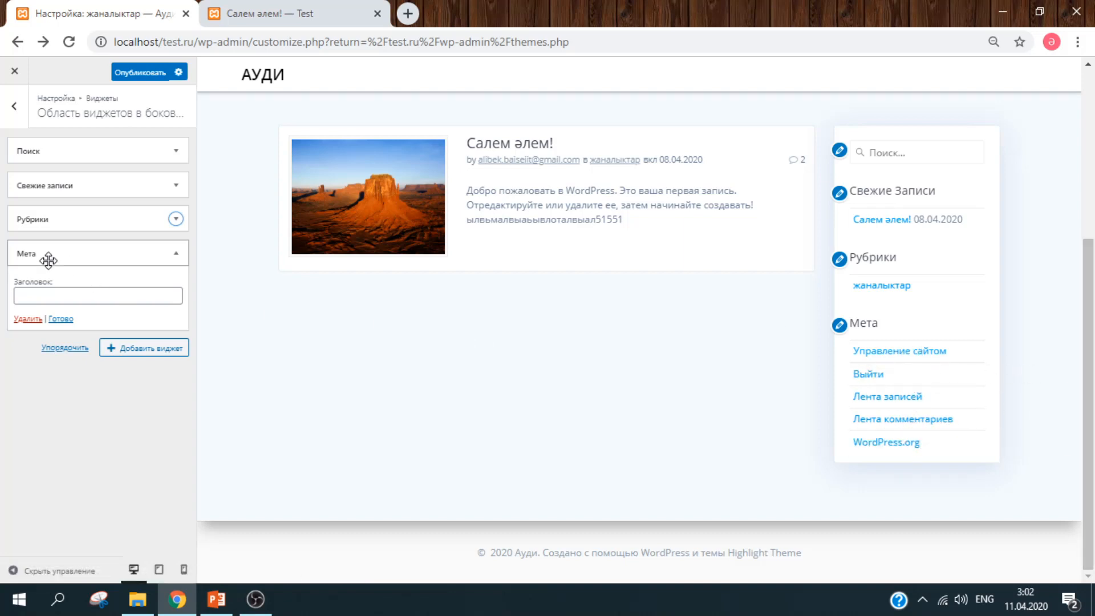
pyautogui.click(27, 319)
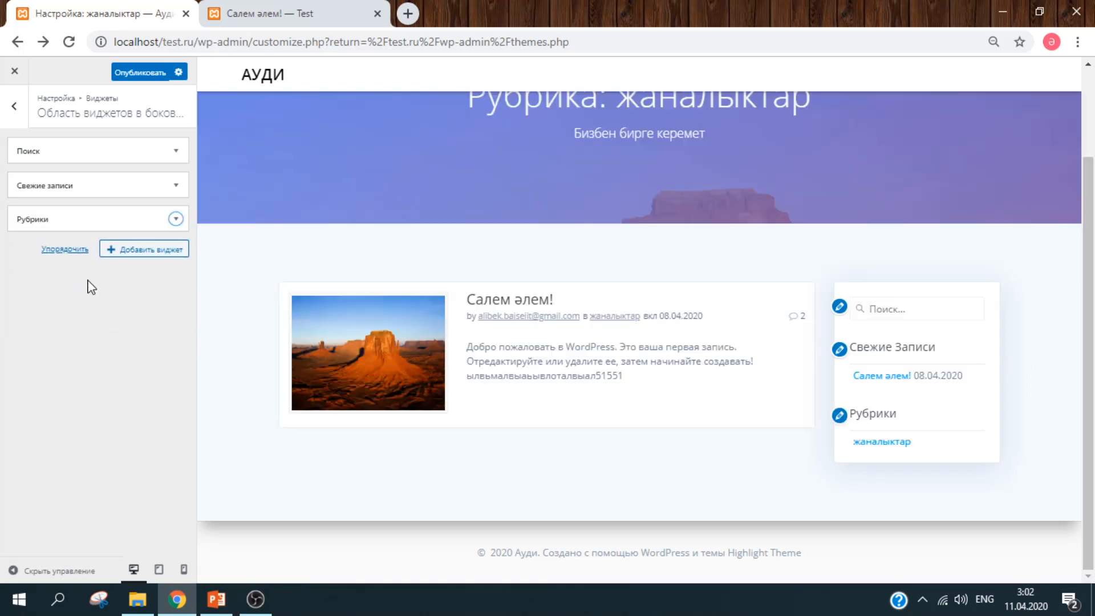
pyautogui.click(13, 112)
pyautogui.click(10, 111)
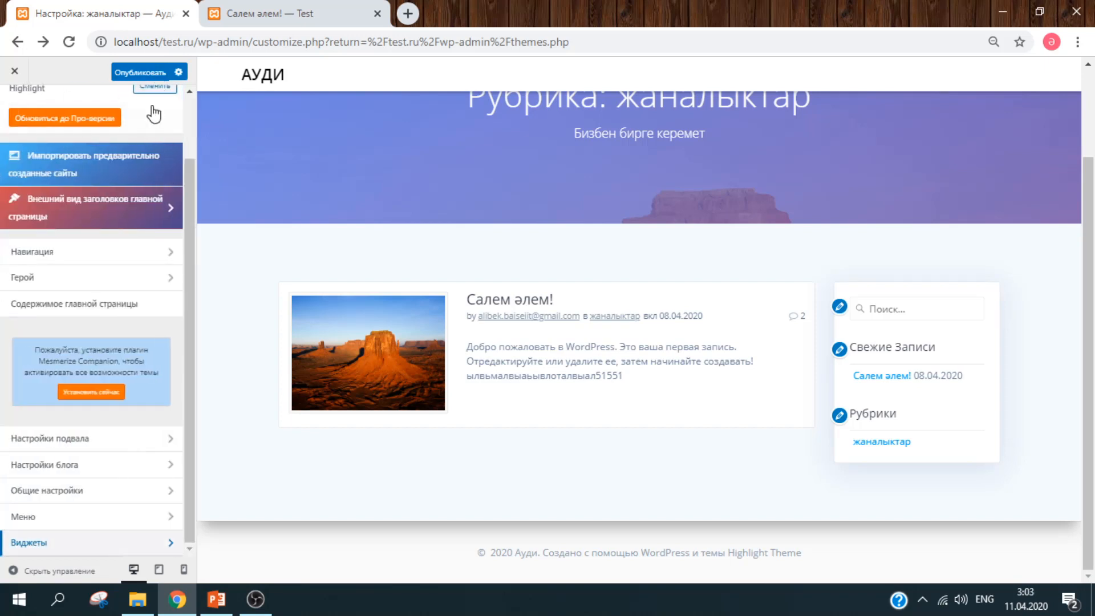
# - Publish the Customizer changes and close the Customizer back to the Themes page
pyautogui.click(147, 75)
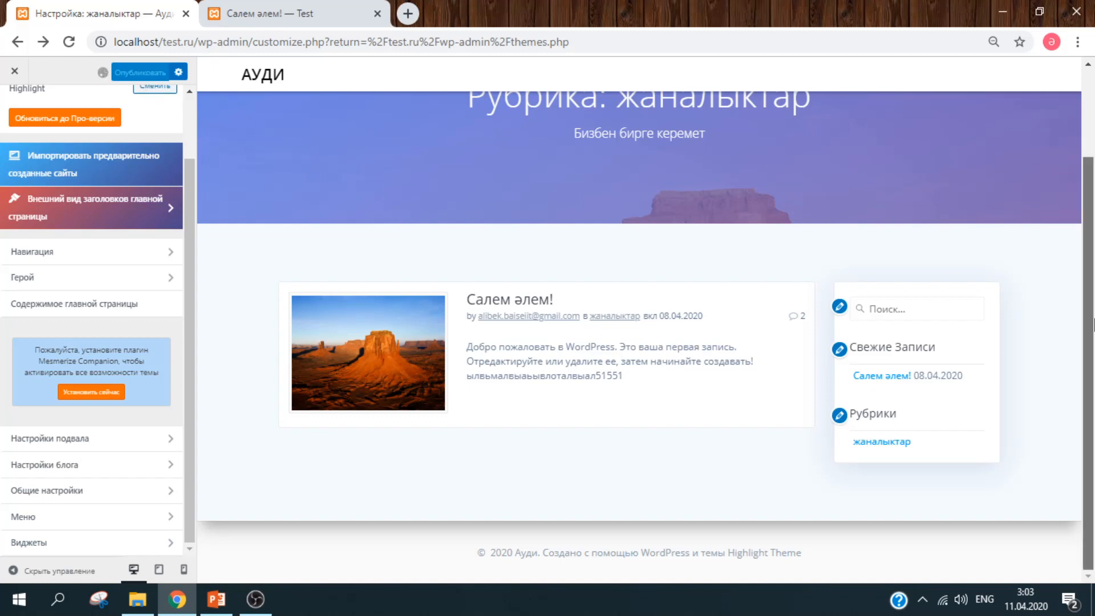
pyautogui.scroll(2, 1072, 256)
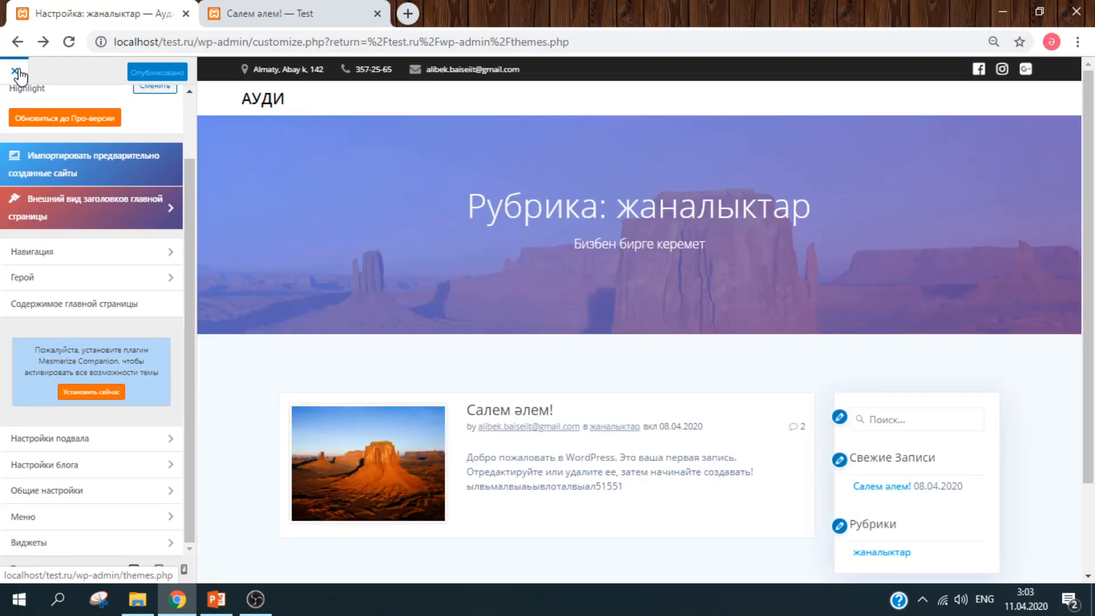
pyautogui.click(15, 71)
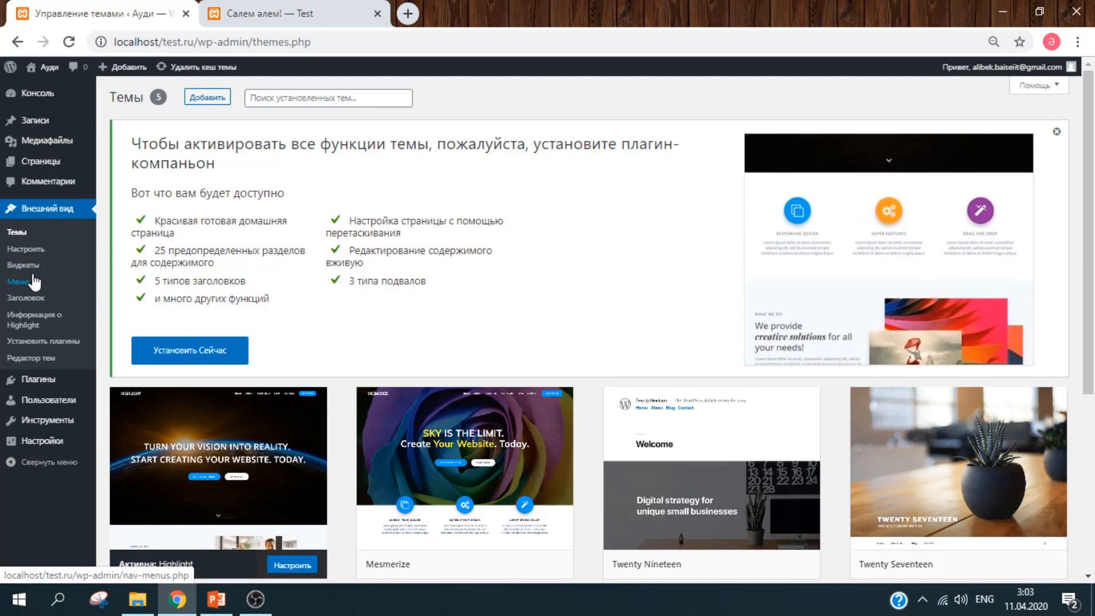
# - Review the 'main' menu's name and Страницы section on the Меню page, then go to Плагины
pyautogui.click(32, 276)
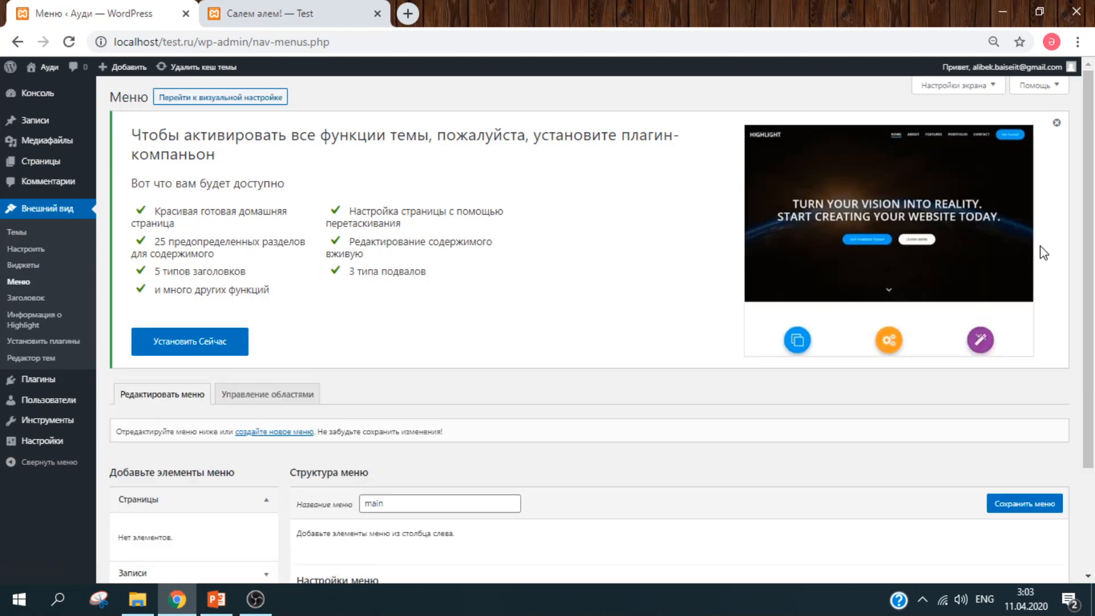
pyautogui.scroll(-3, 1094, 322)
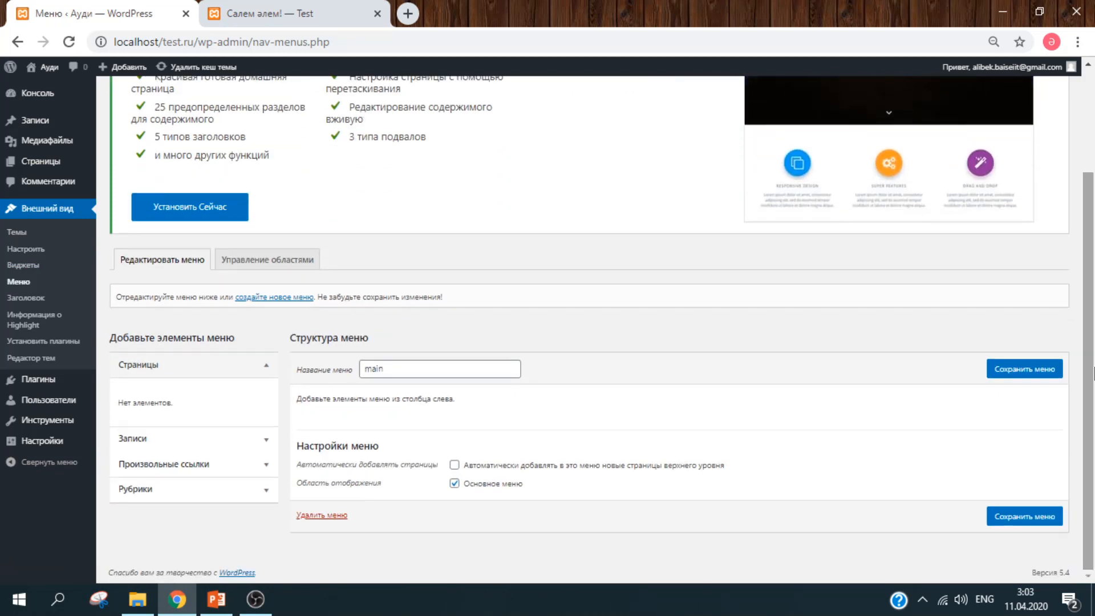
pyautogui.click(501, 368)
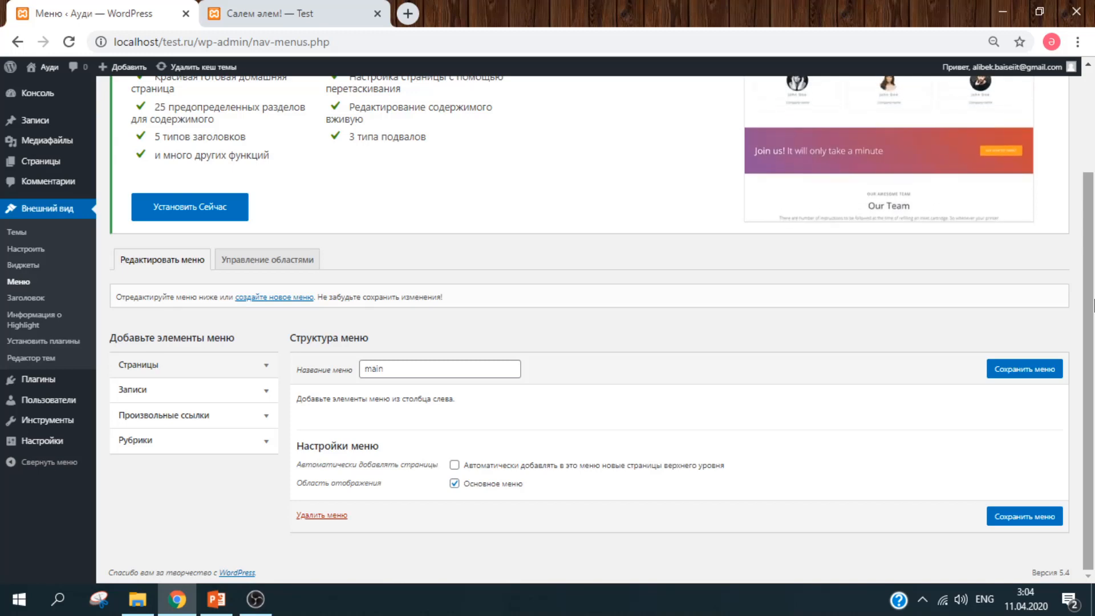
pyautogui.click(214, 367)
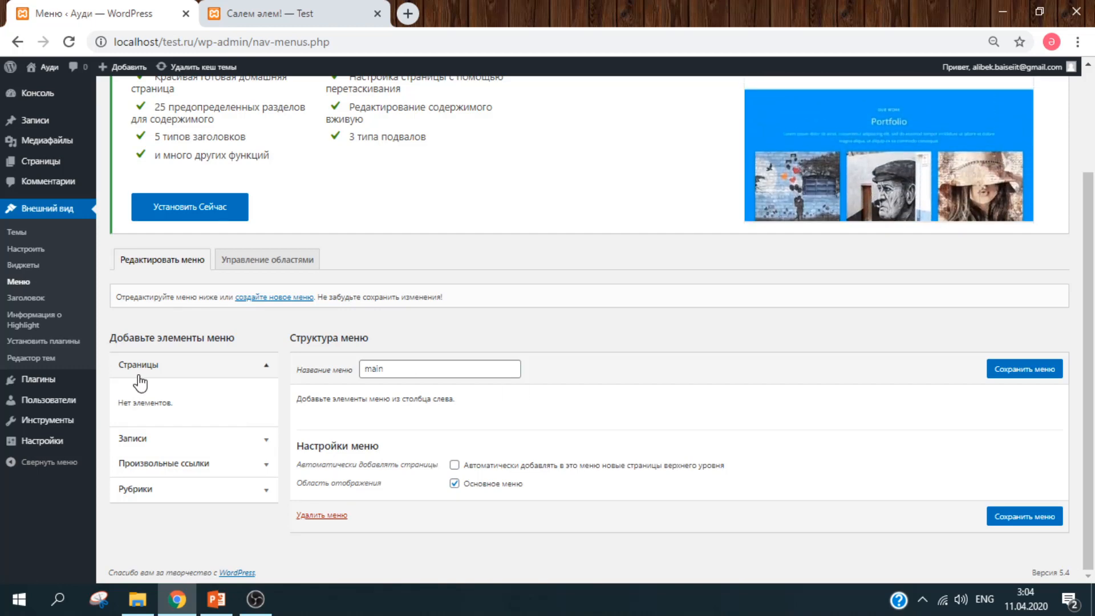
pyautogui.scroll(3, 588, 405)
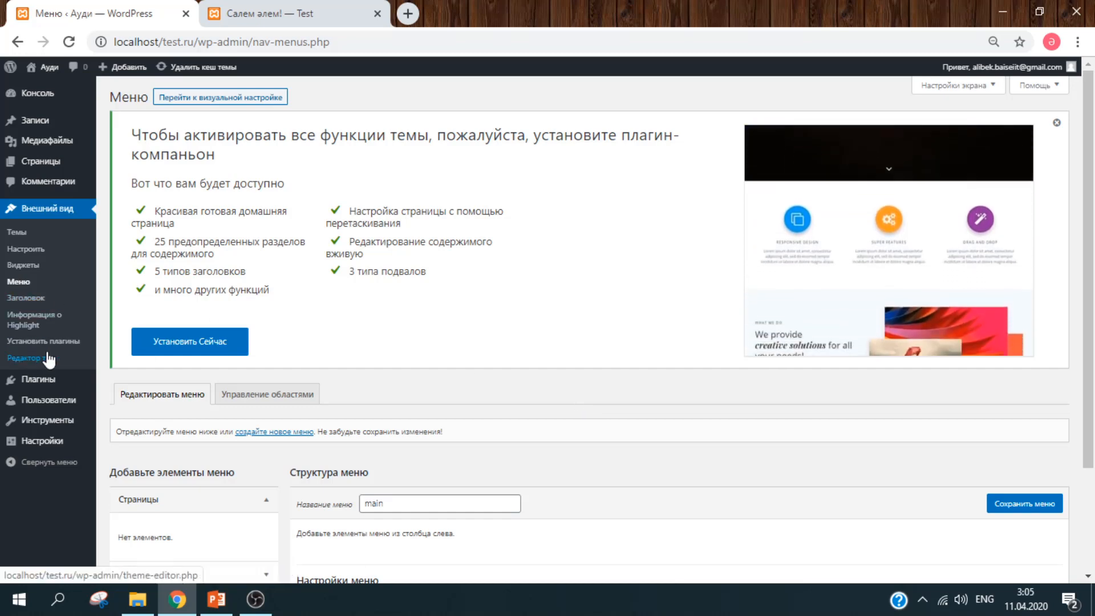
pyautogui.click(67, 386)
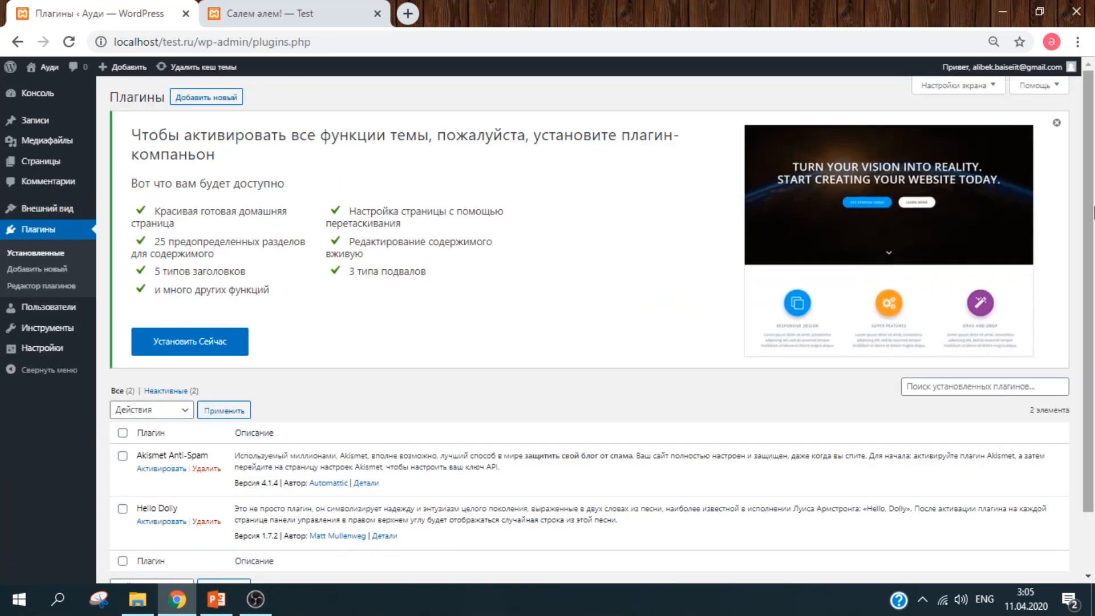
# - Scroll through the Плагины list showing inactive Akismet Anti-Spam 4.1.4 and Hello Dolly 1.7.2
pyautogui.moveTo(1093, 207); pyautogui.dragTo(1093, 276)
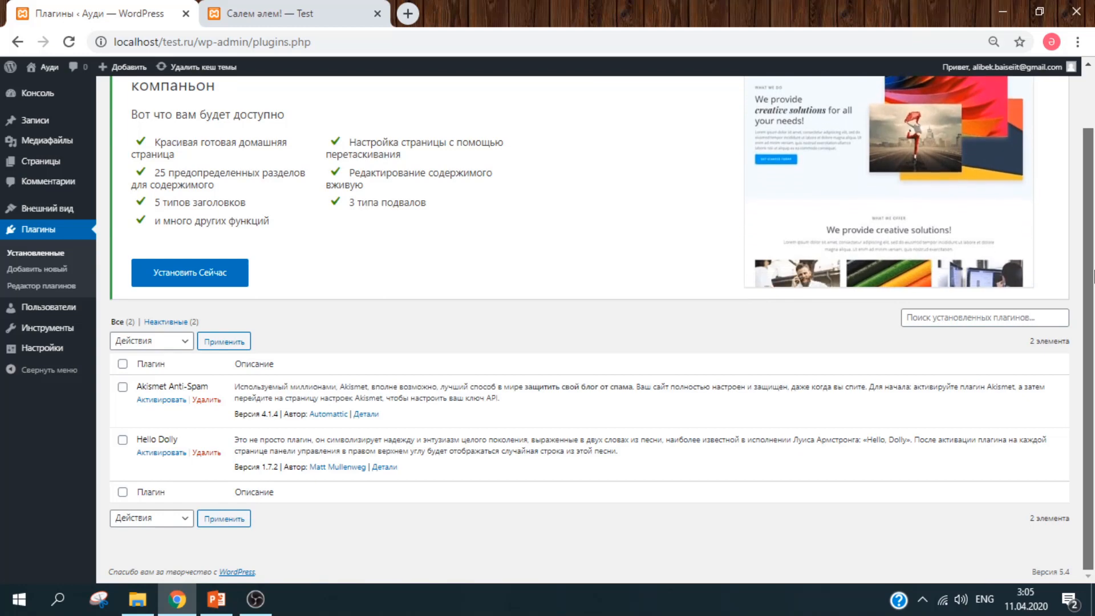
pyautogui.scroll(1, 1093, 296)
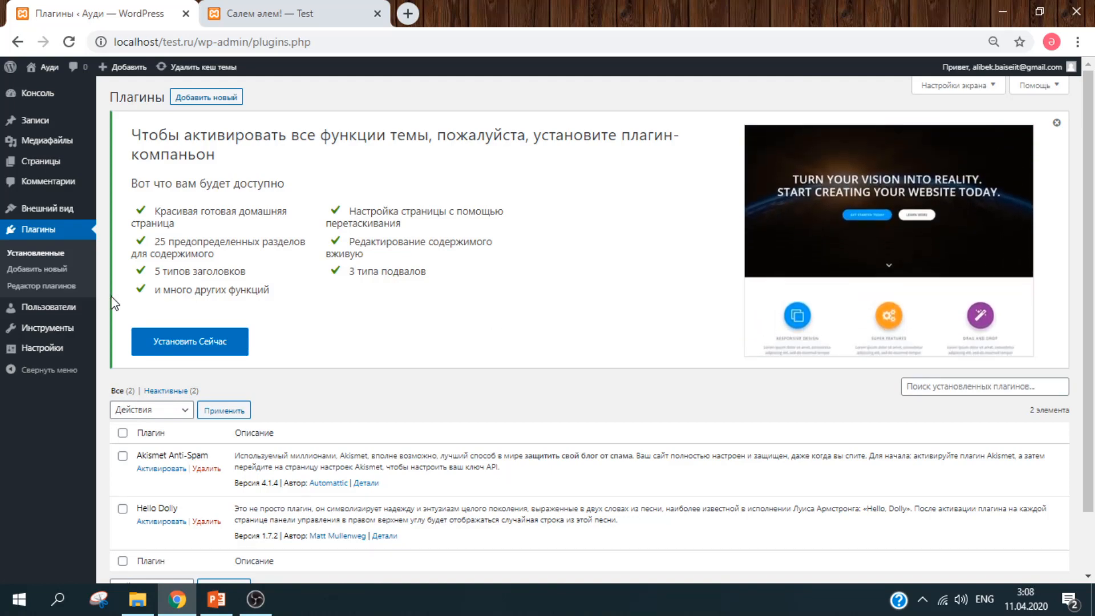
pyautogui.click(69, 277)
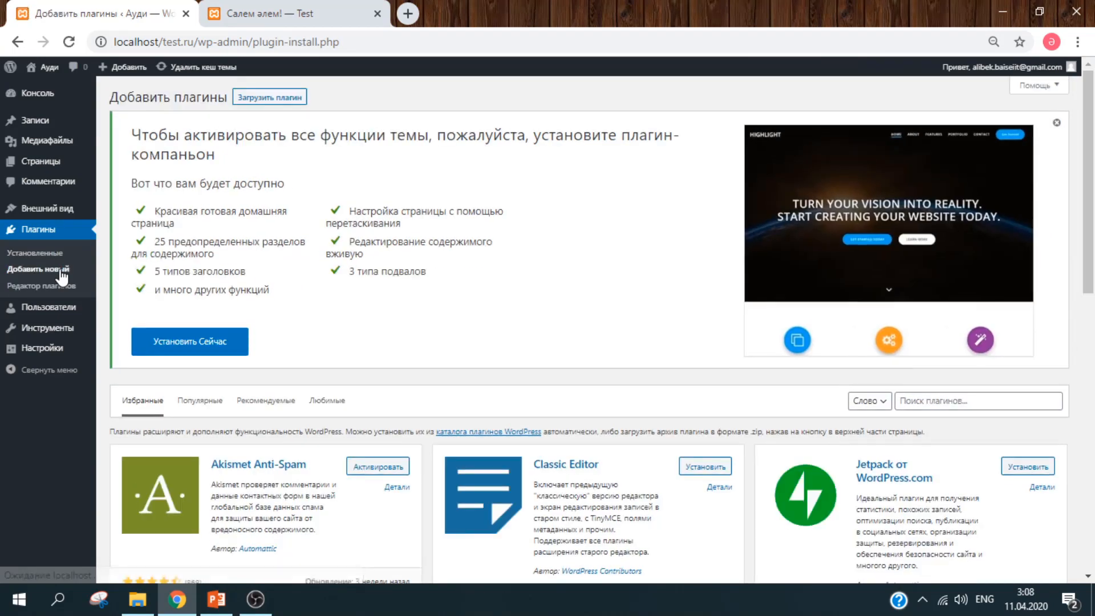
pyautogui.moveTo(1094, 198)
pyautogui.mouseDown()
pyautogui.moveTo(1092, 428)
pyautogui.moveTo(1072, 225)
pyautogui.mouseUp()
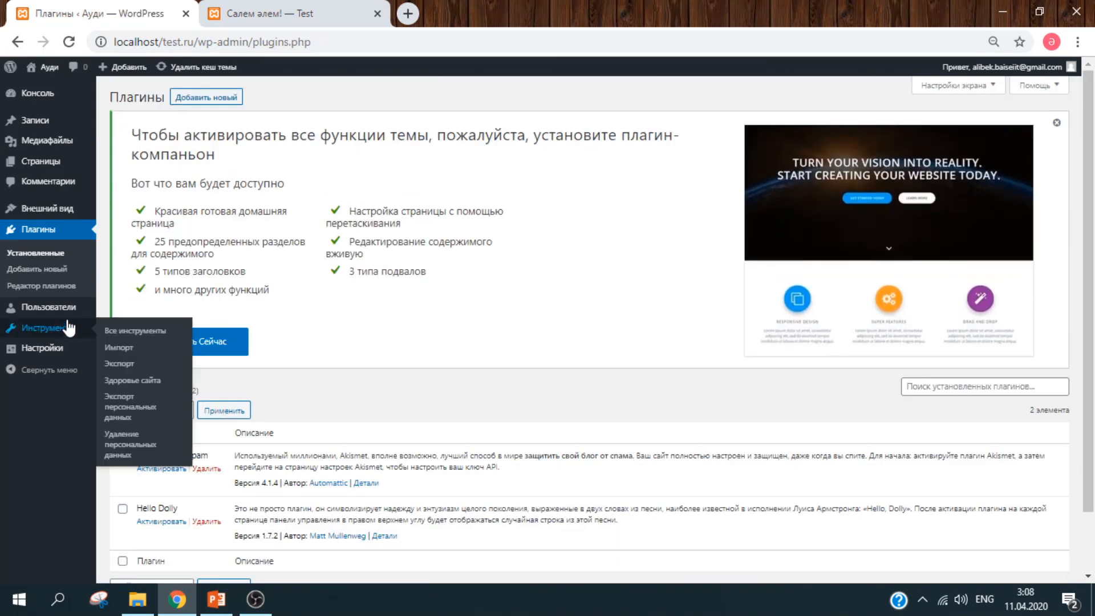
pyautogui.click(77, 309)
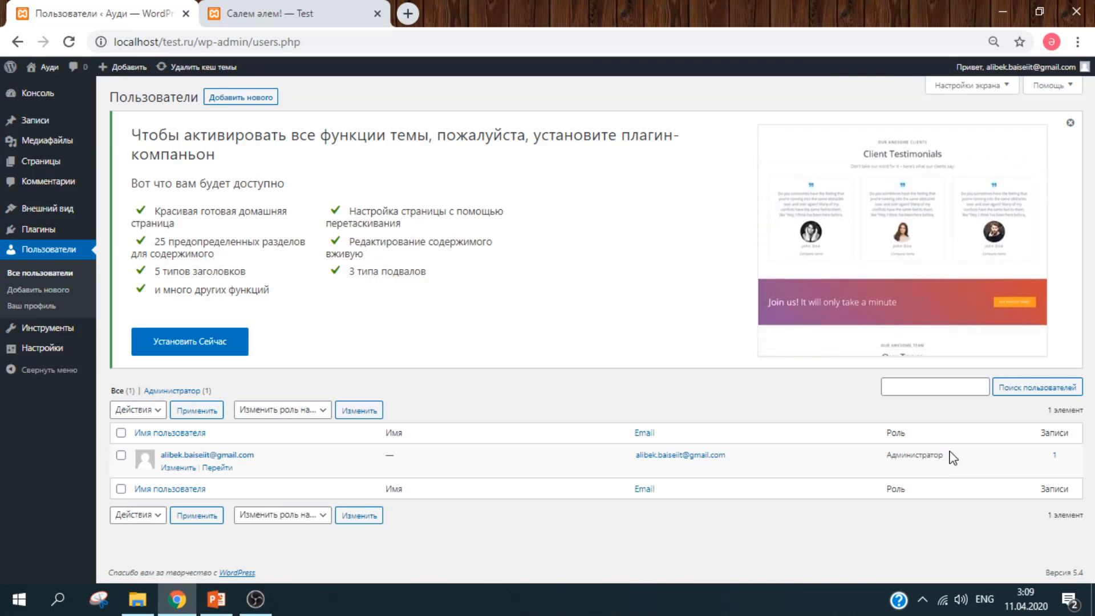
# - Highlight the single account's Администратор role in the users table, then clear the selection
pyautogui.moveTo(951, 459); pyautogui.dragTo(887, 458)
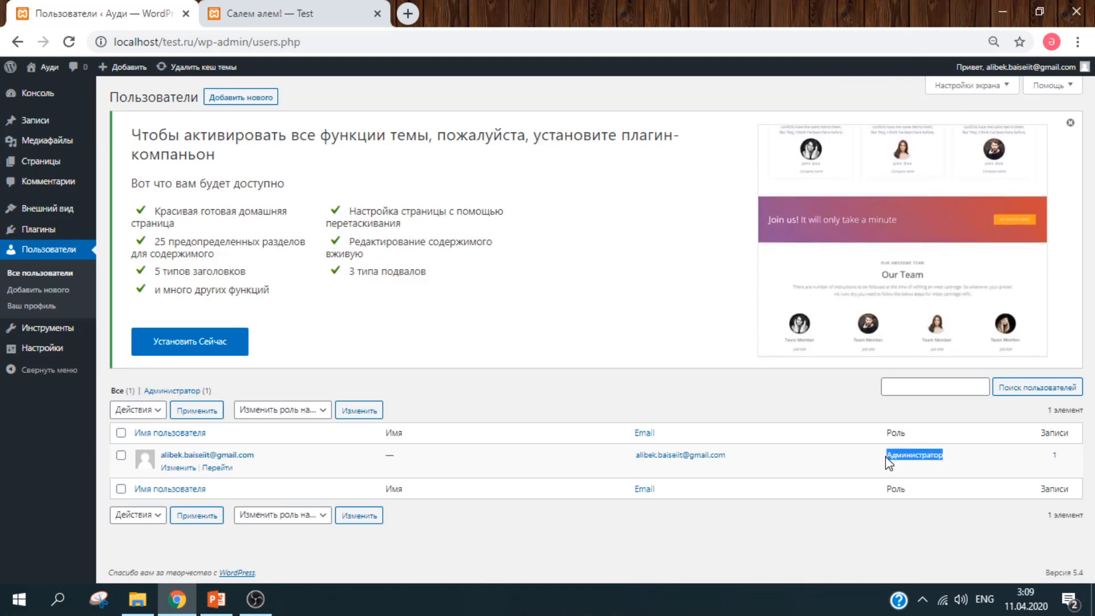
pyautogui.click(971, 466)
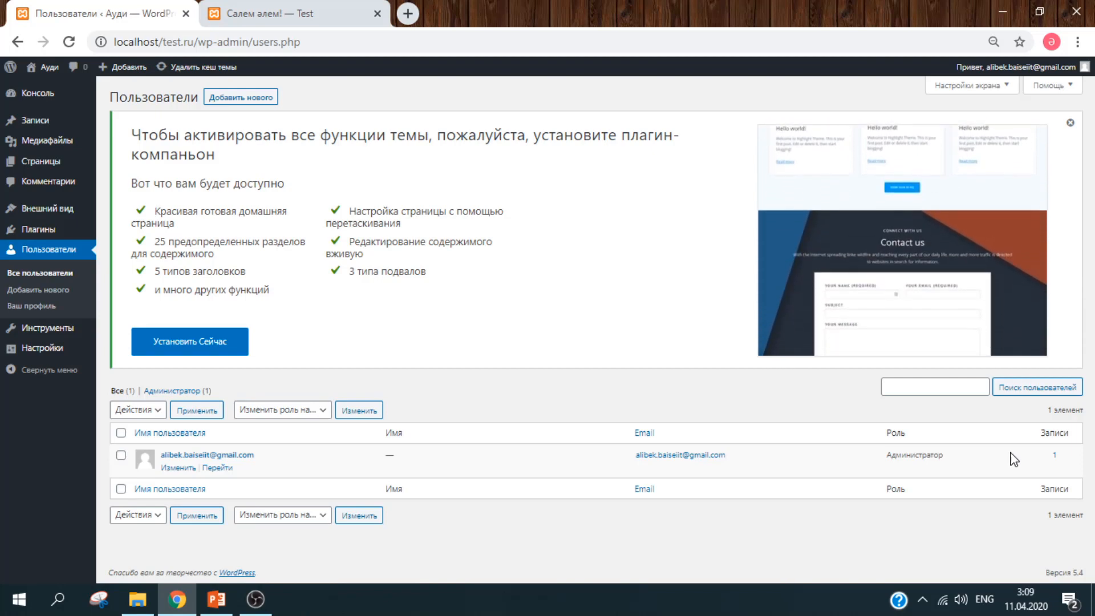
# - Open the Добавить нового user form and click through its name, Email and website fields
pyautogui.moveTo(38, 348)
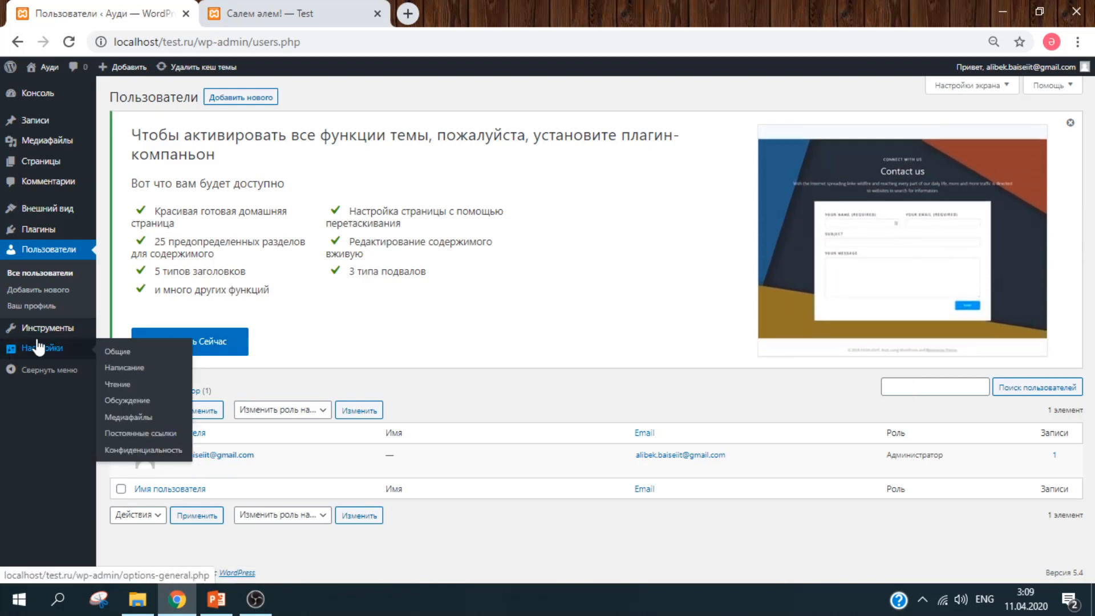
pyautogui.click(67, 291)
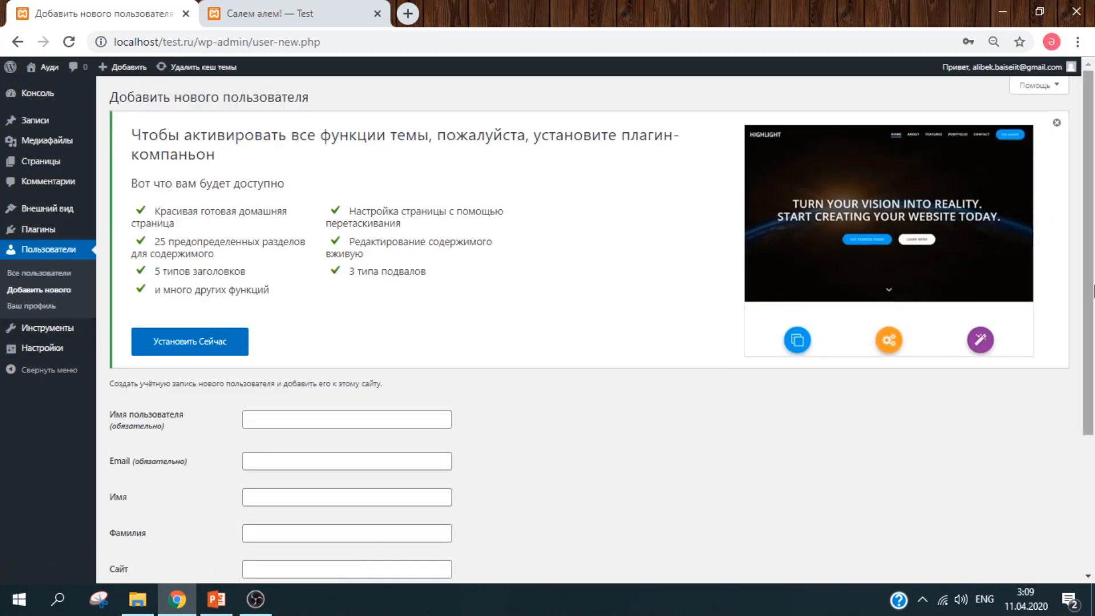
pyautogui.scroll(-3, 1092, 291)
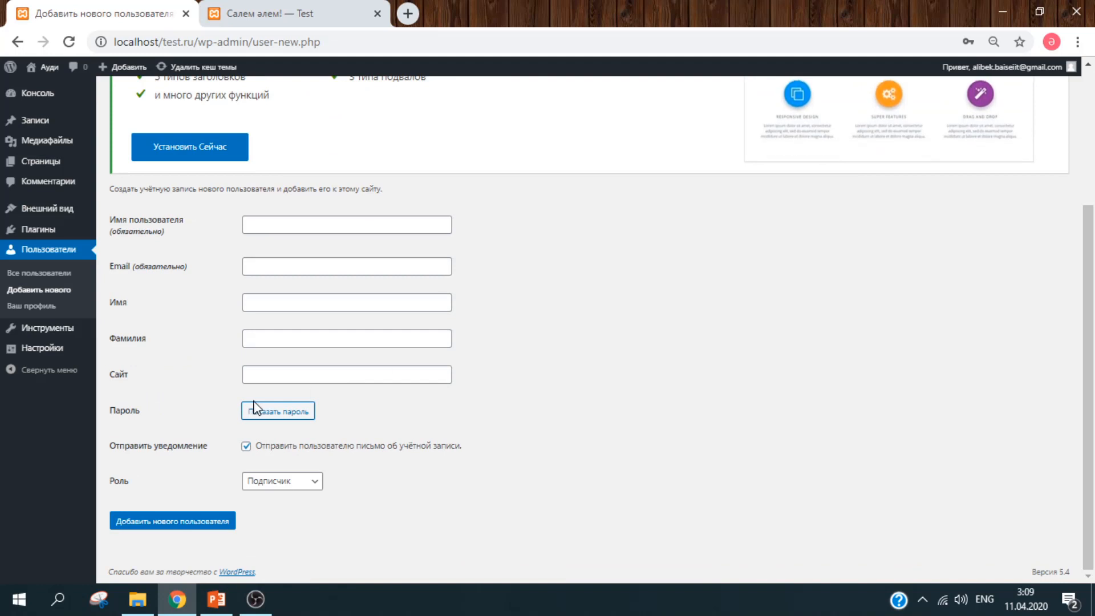
pyautogui.click(308, 302)
pyautogui.click(310, 270)
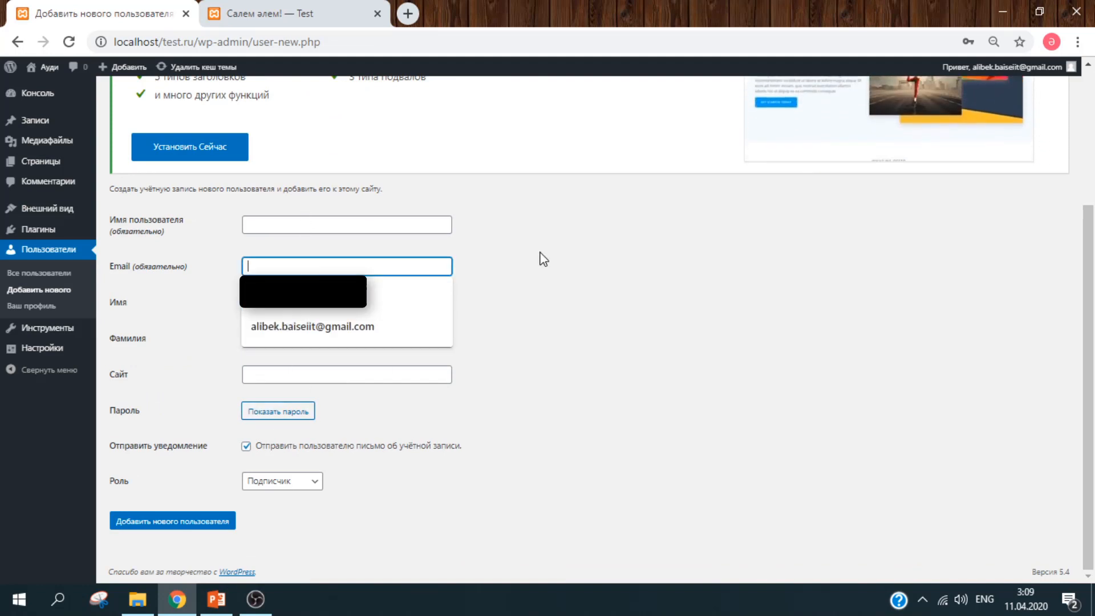
pyautogui.click(604, 249)
pyautogui.click(301, 378)
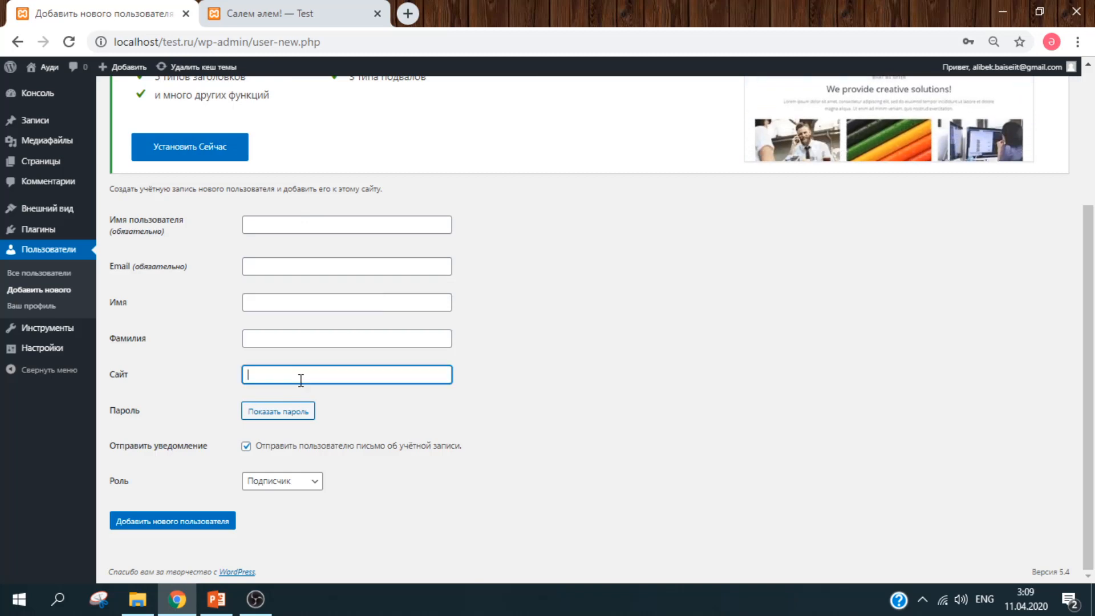
# - Generate and reveal a strong password, keep the Подписчик role, then head to Ваш профиль
pyautogui.click(294, 418)
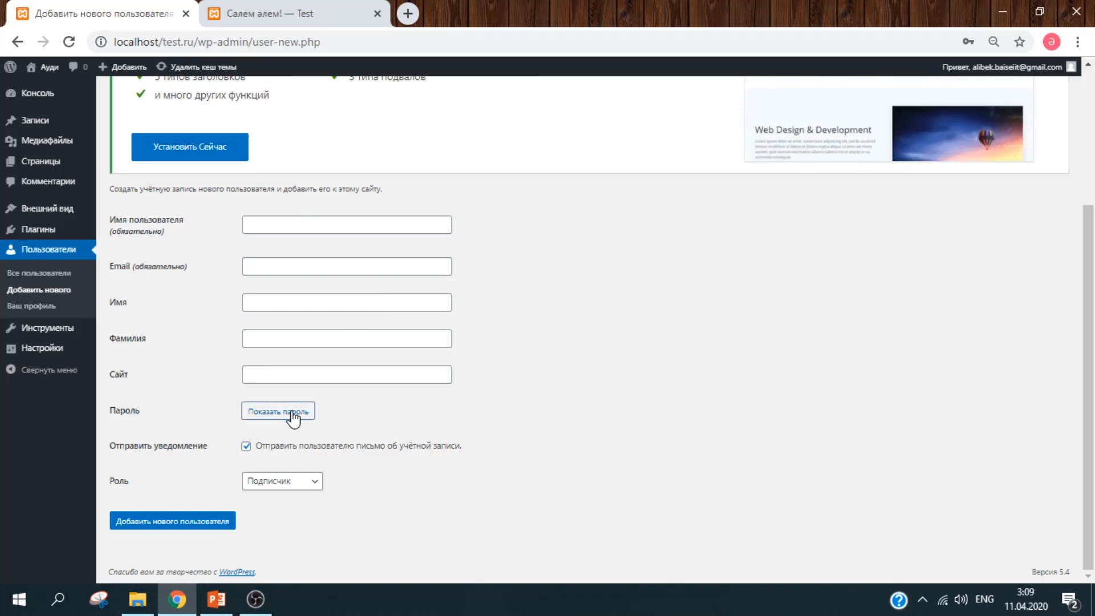
pyautogui.click(411, 410)
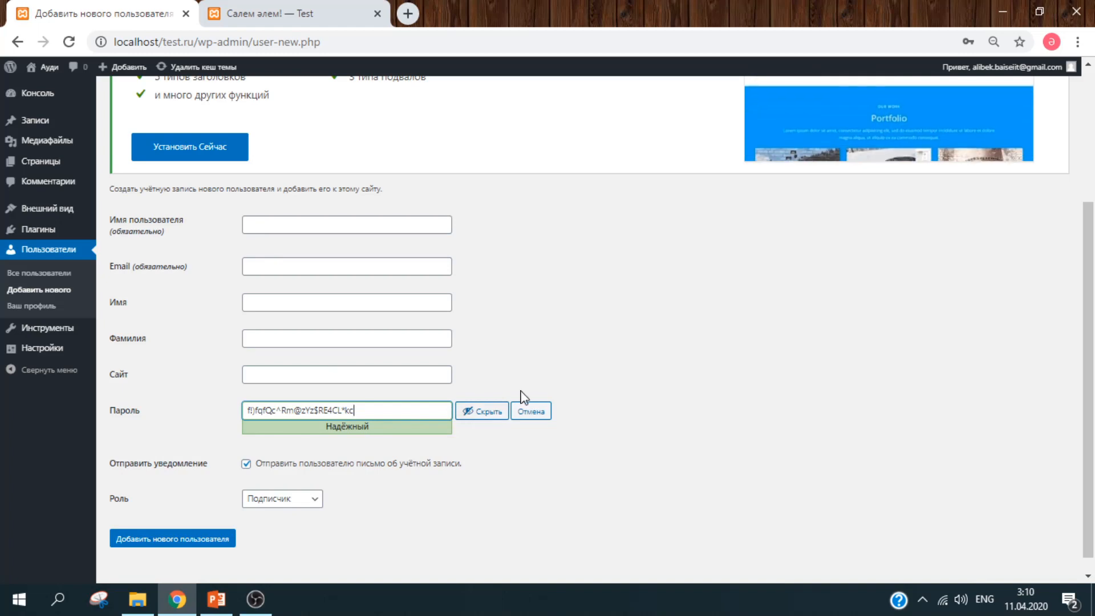
pyautogui.click(540, 379)
pyautogui.click(433, 409)
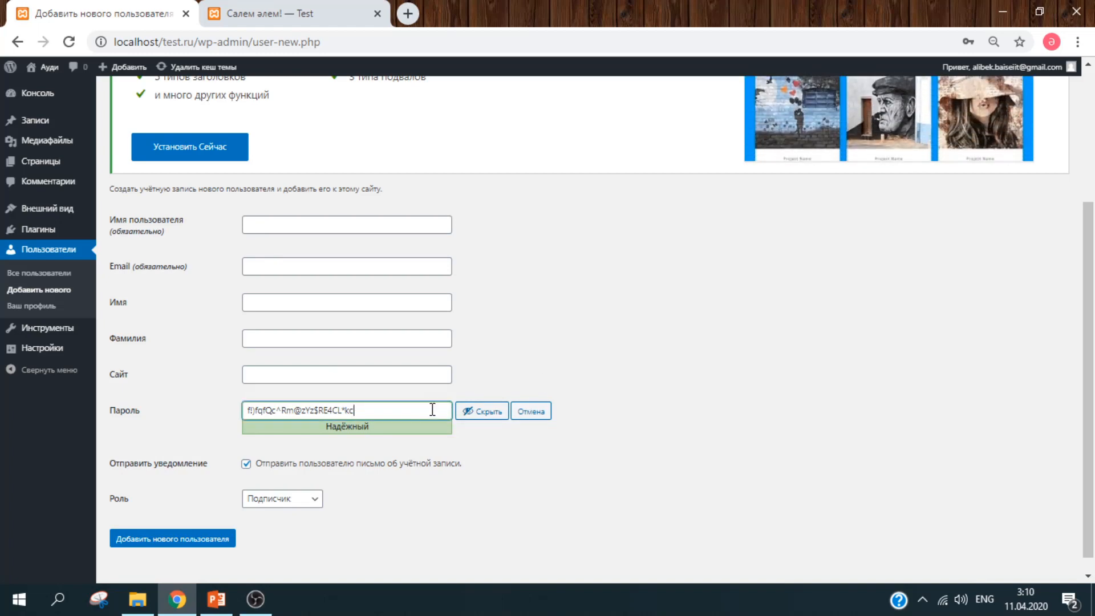
pyautogui.click(592, 448)
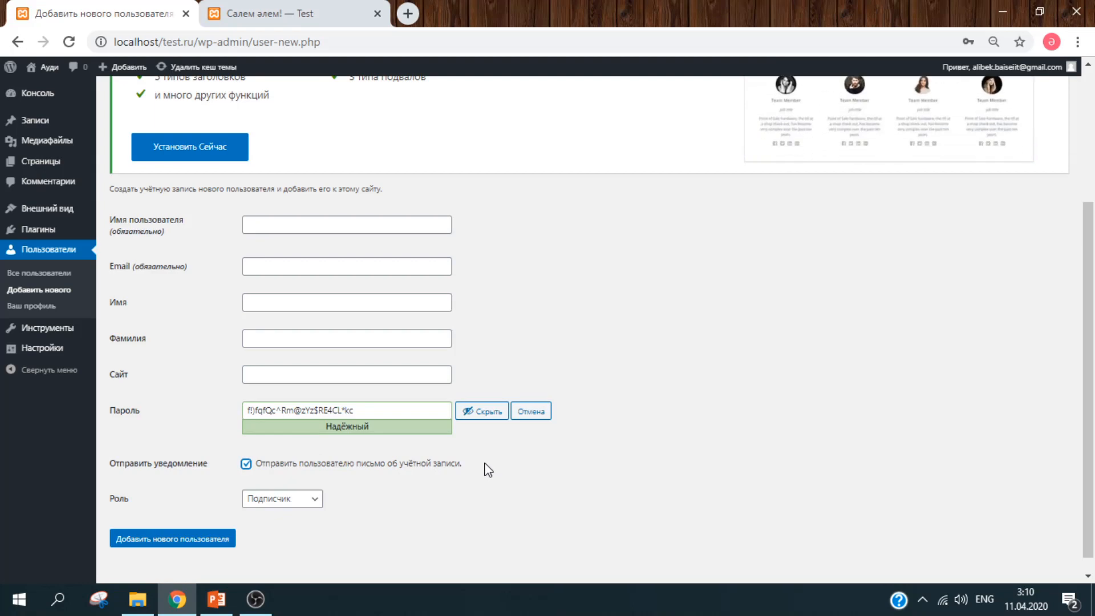
pyautogui.click(293, 499)
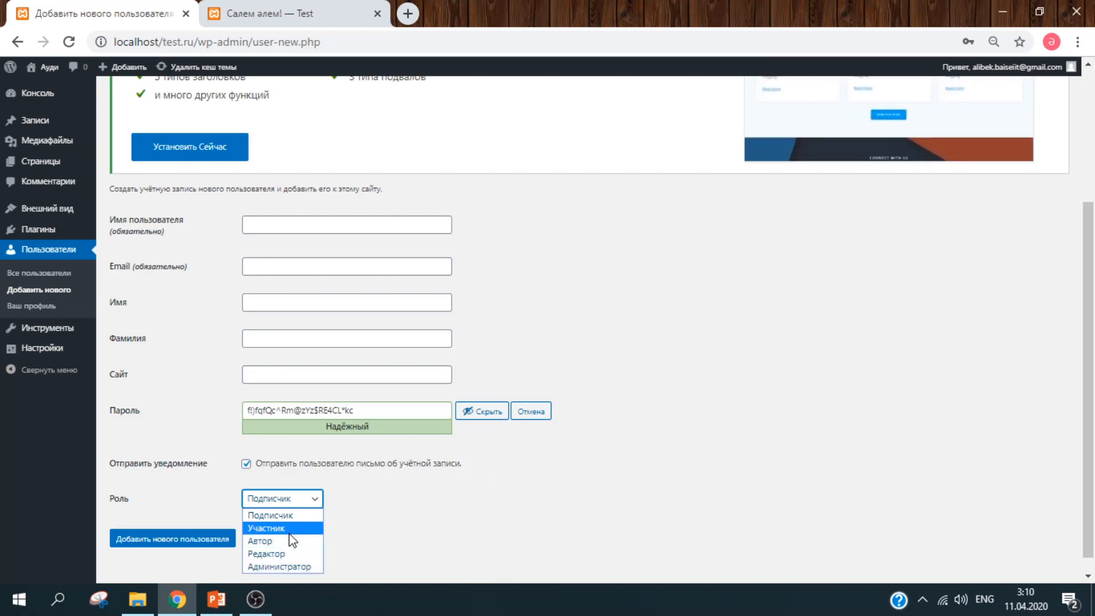
pyautogui.click(425, 518)
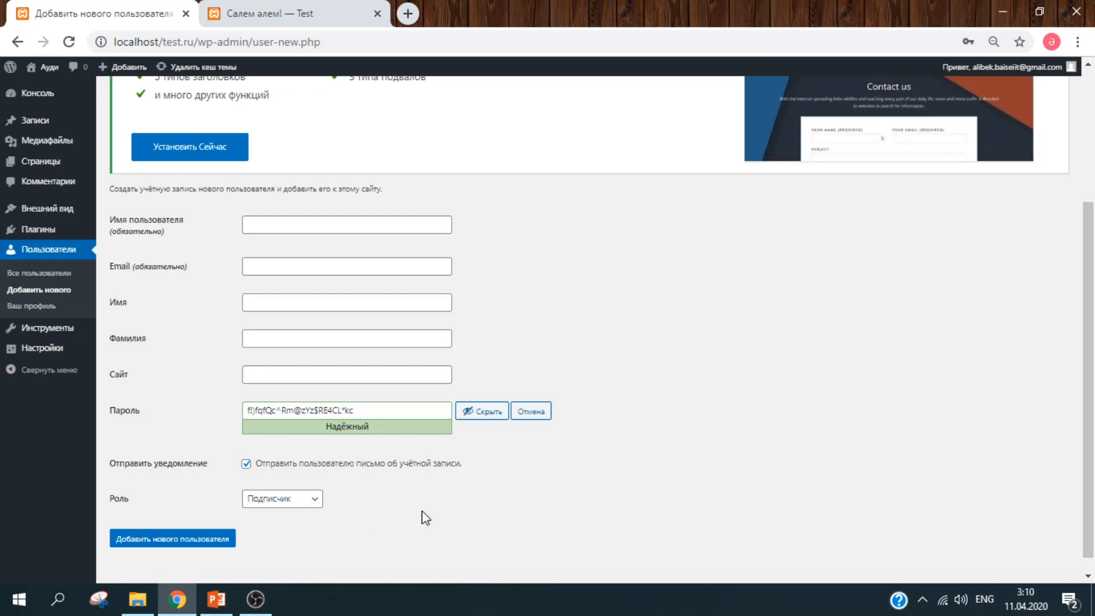
pyautogui.click(54, 307)
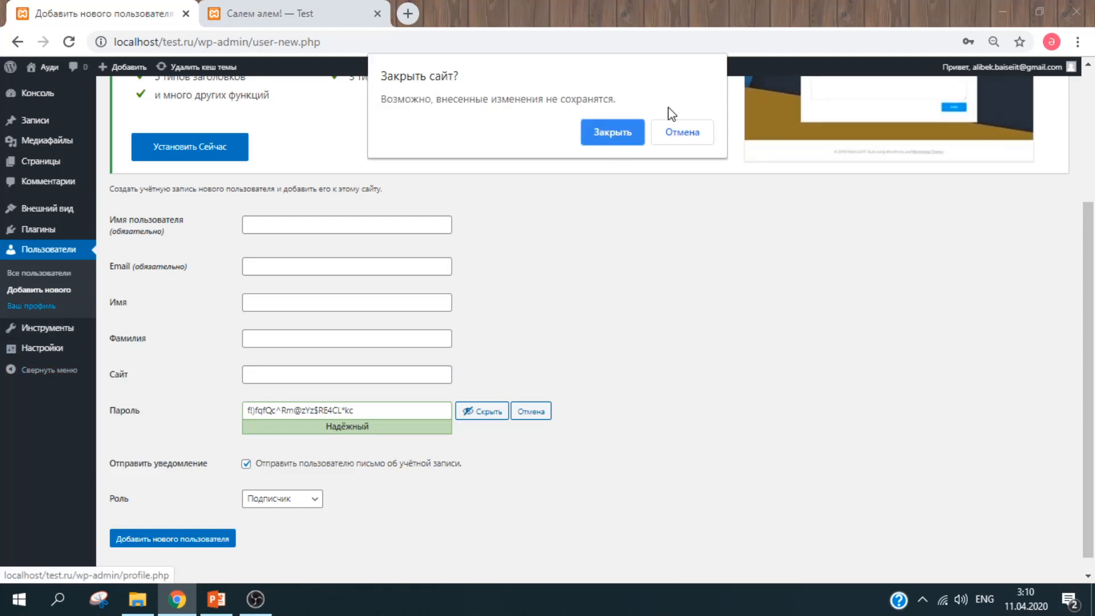
pyautogui.click(612, 142)
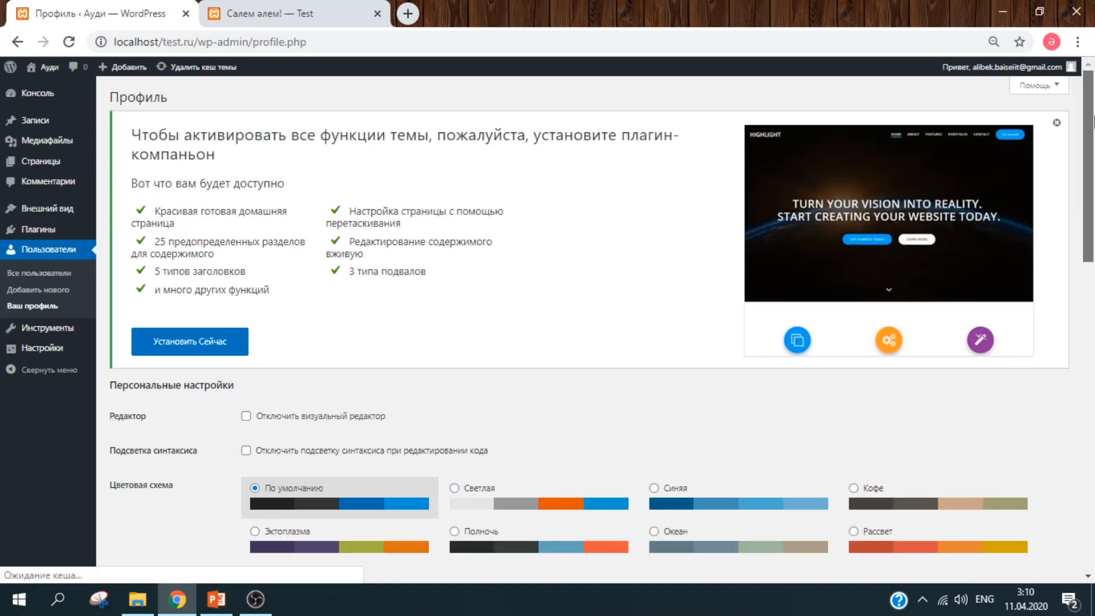
pyautogui.moveTo(1094, 116)
pyautogui.mouseDown()
pyautogui.moveTo(1094, 183)
pyautogui.moveTo(1094, 114)
pyautogui.mouseUp()
pyautogui.moveTo(1091, 185); pyautogui.dragTo(1090, 233)
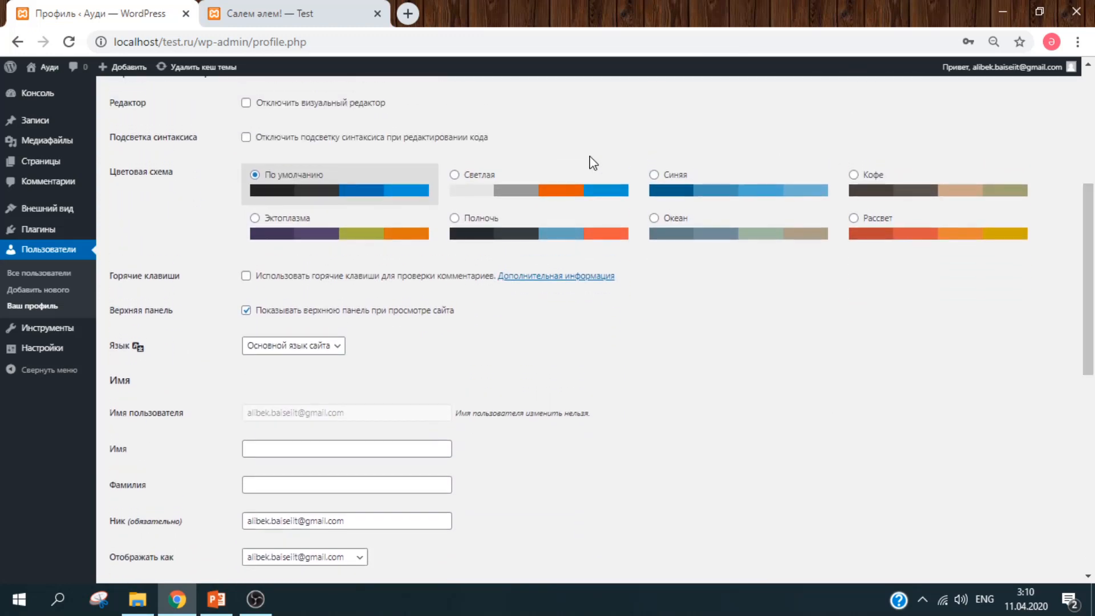
pyautogui.click(533, 187)
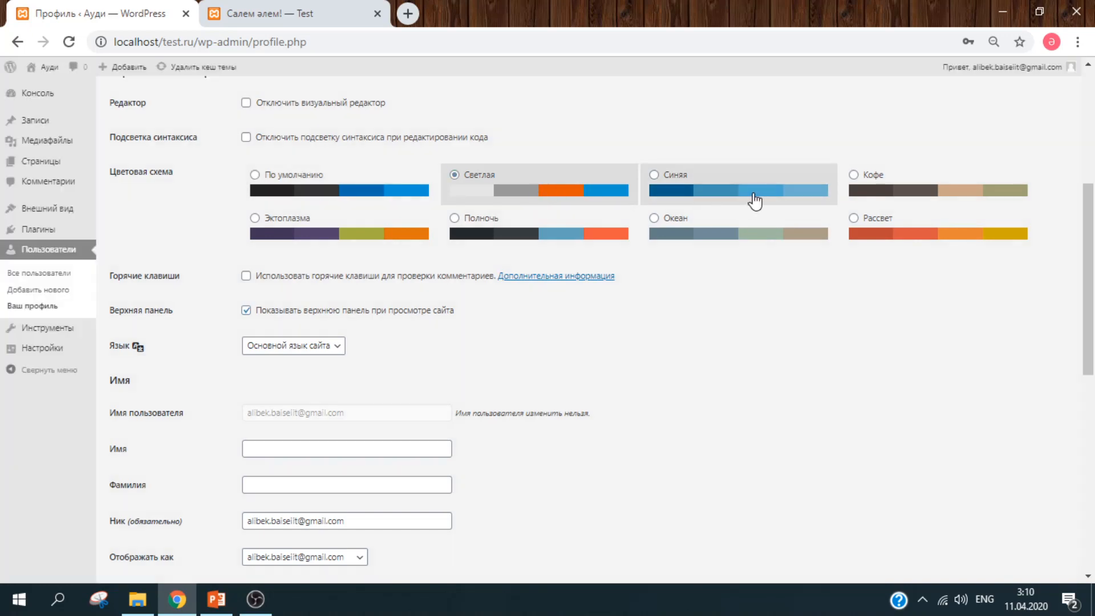
pyautogui.click(755, 201)
pyautogui.click(891, 190)
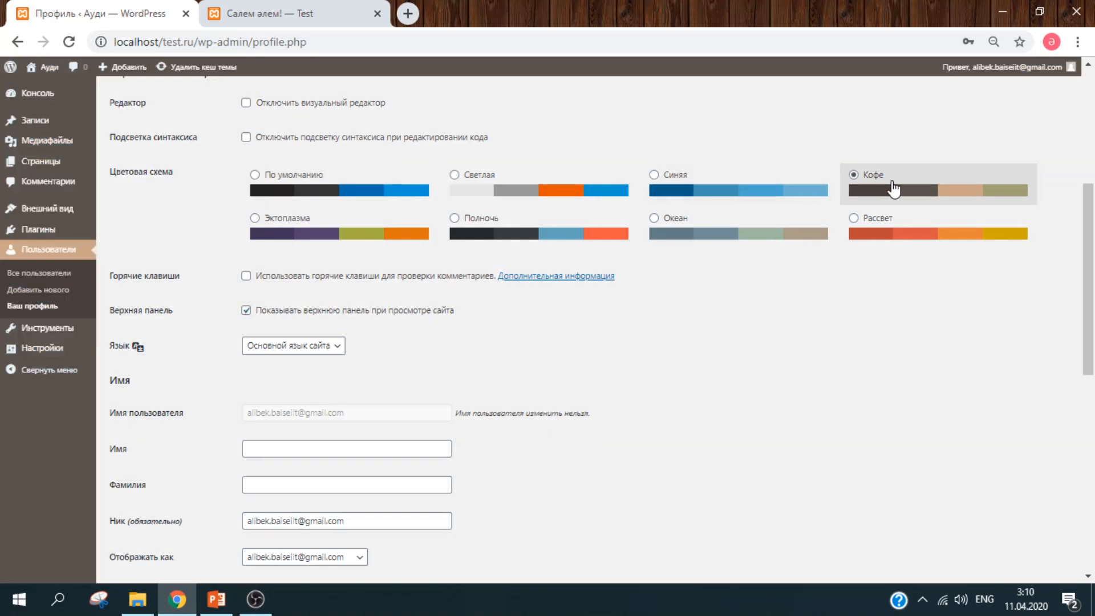
pyautogui.click(339, 204)
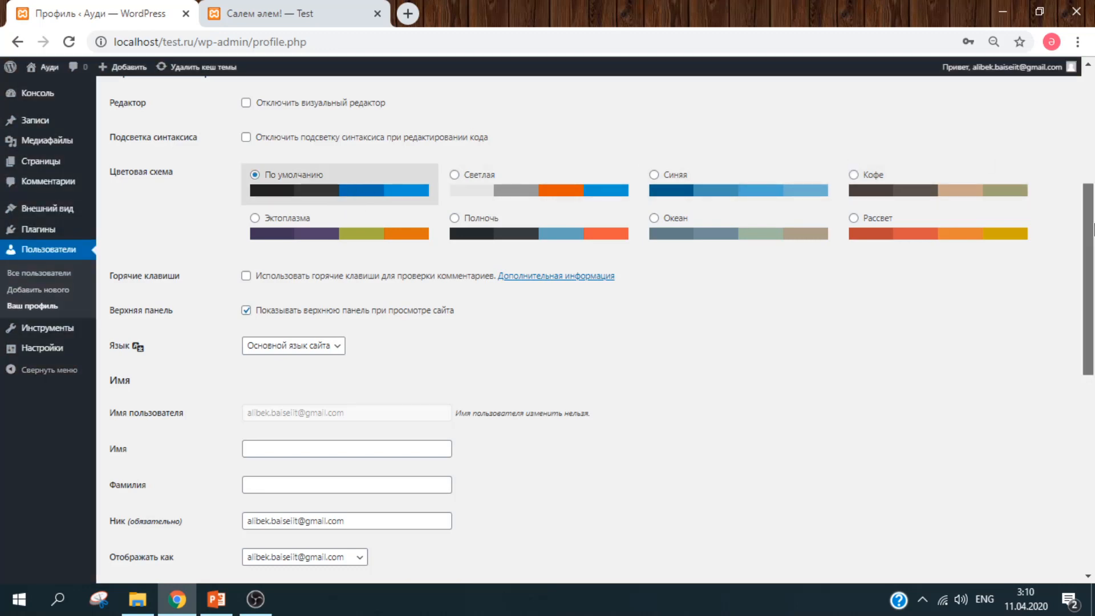
pyautogui.scroll(-1, 1094, 228)
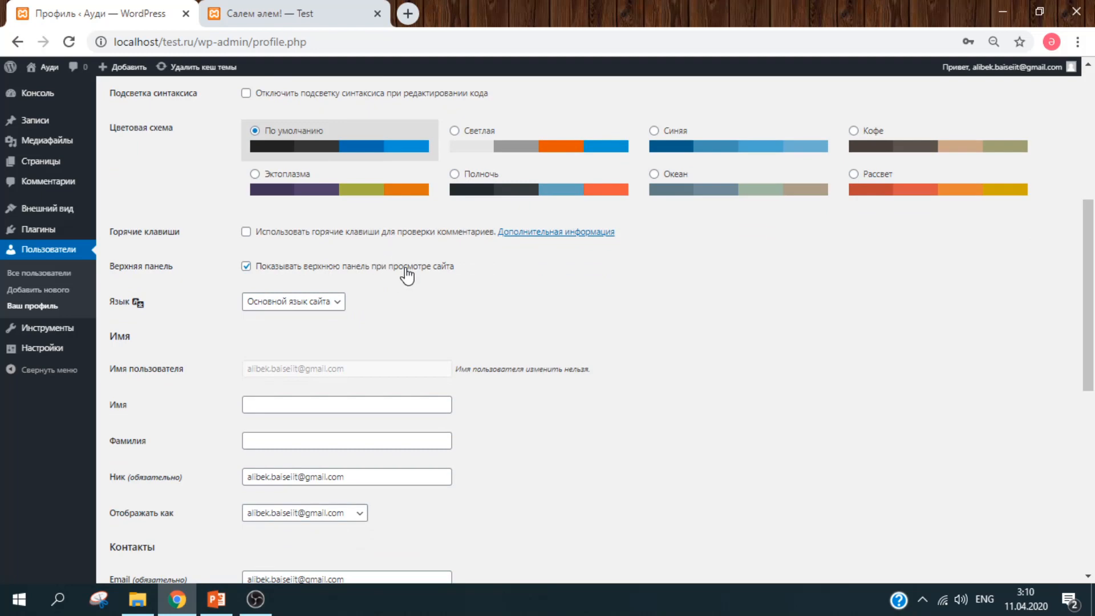
pyautogui.click(322, 302)
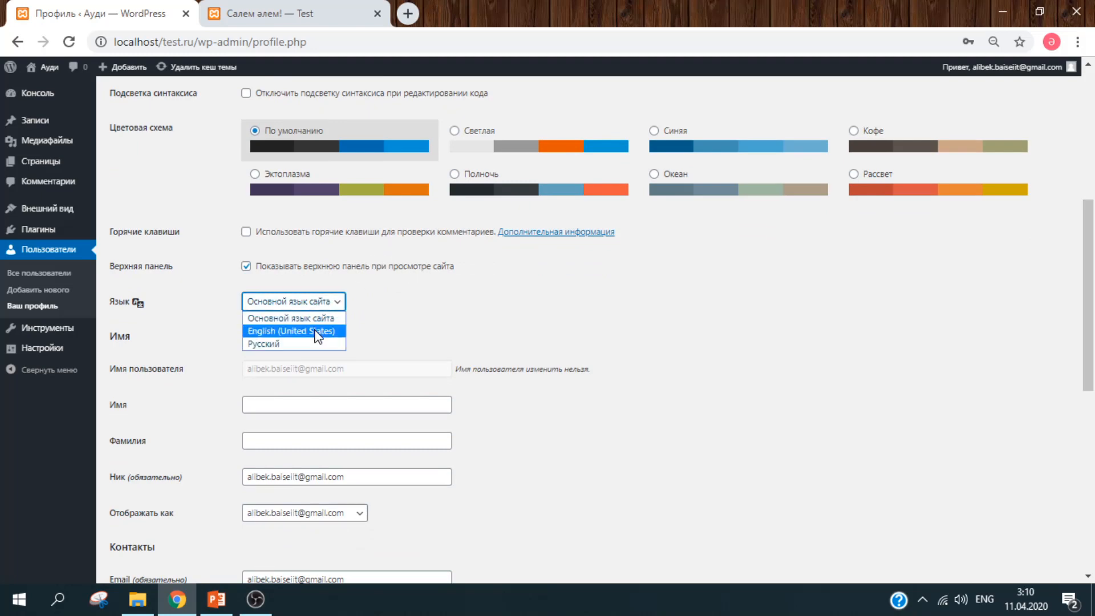
pyautogui.click(478, 274)
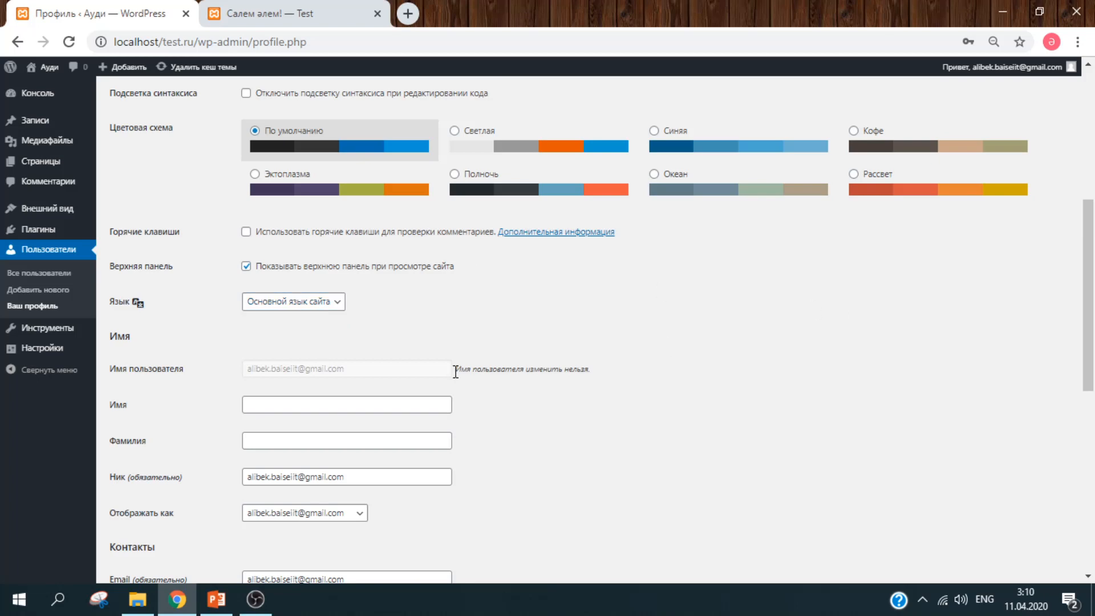
# - Enter the first name in Имя, leave the last name empty, and display the first name publicly
pyautogui.scroll(-4, 1078, 371)
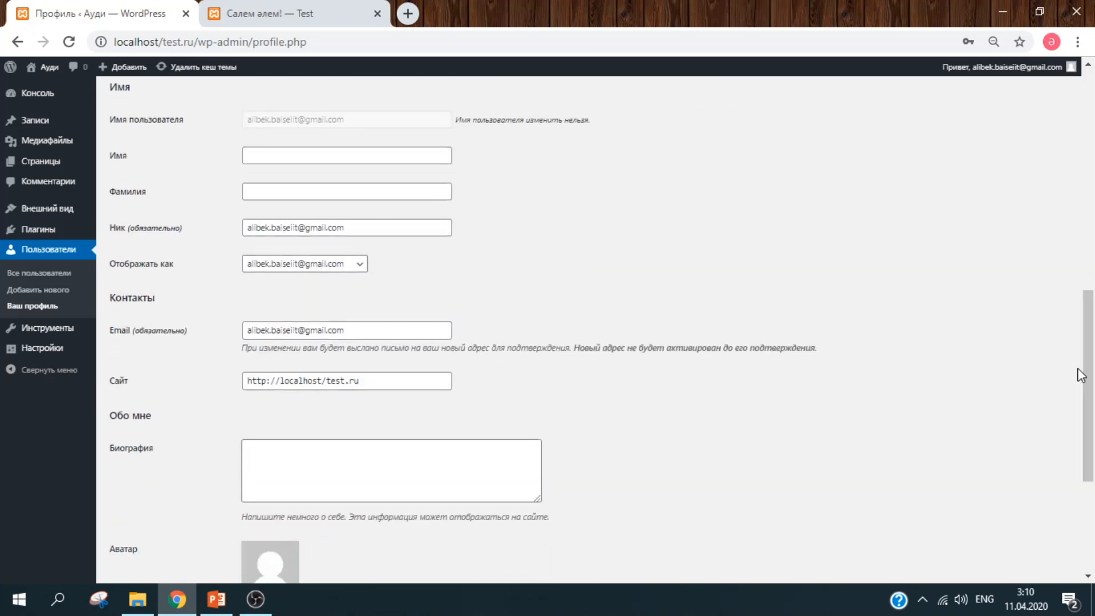
pyautogui.click(348, 153)
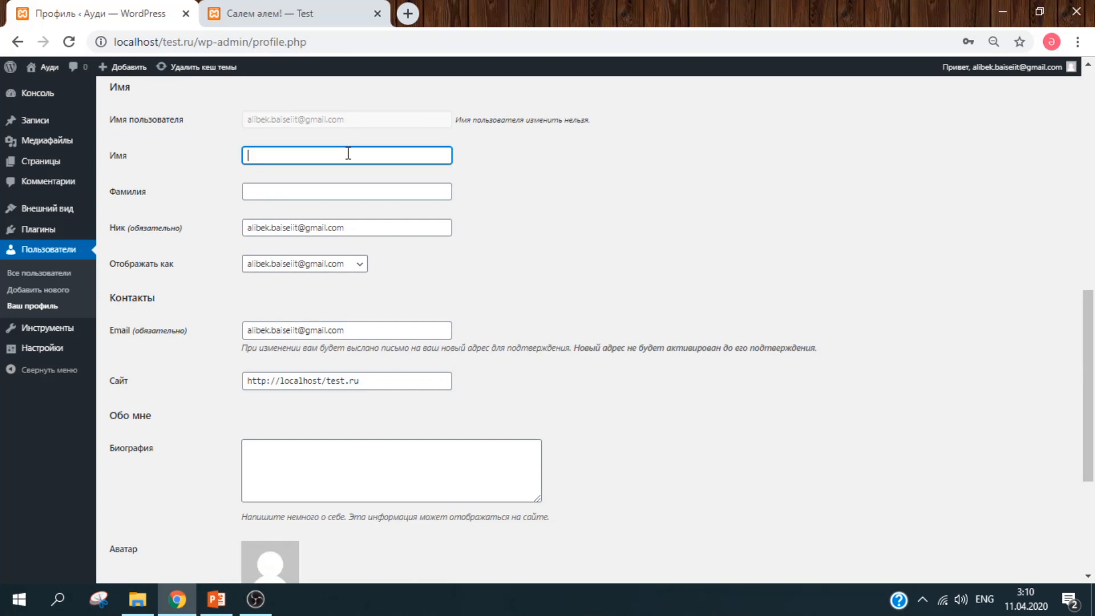
pyautogui.click(346, 188)
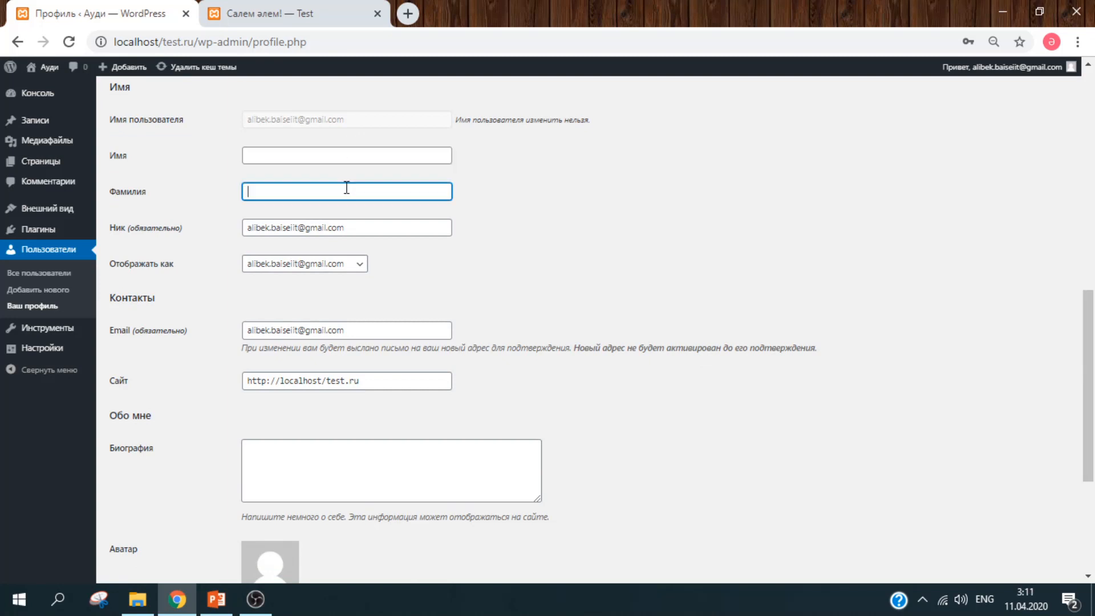
pyautogui.click(463, 244)
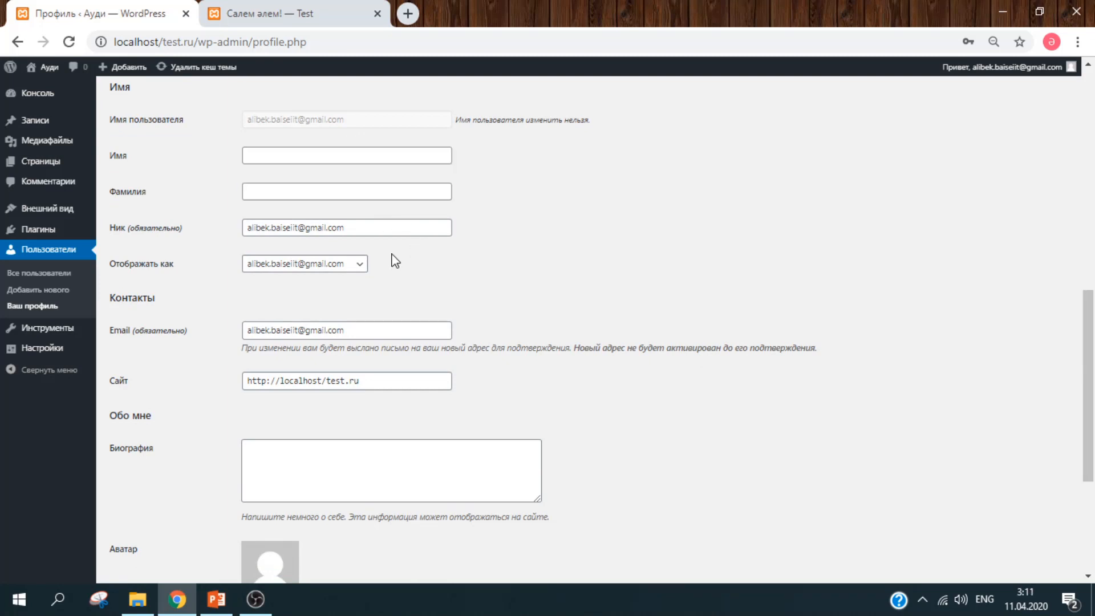
pyautogui.click(337, 268)
pyautogui.click(352, 267)
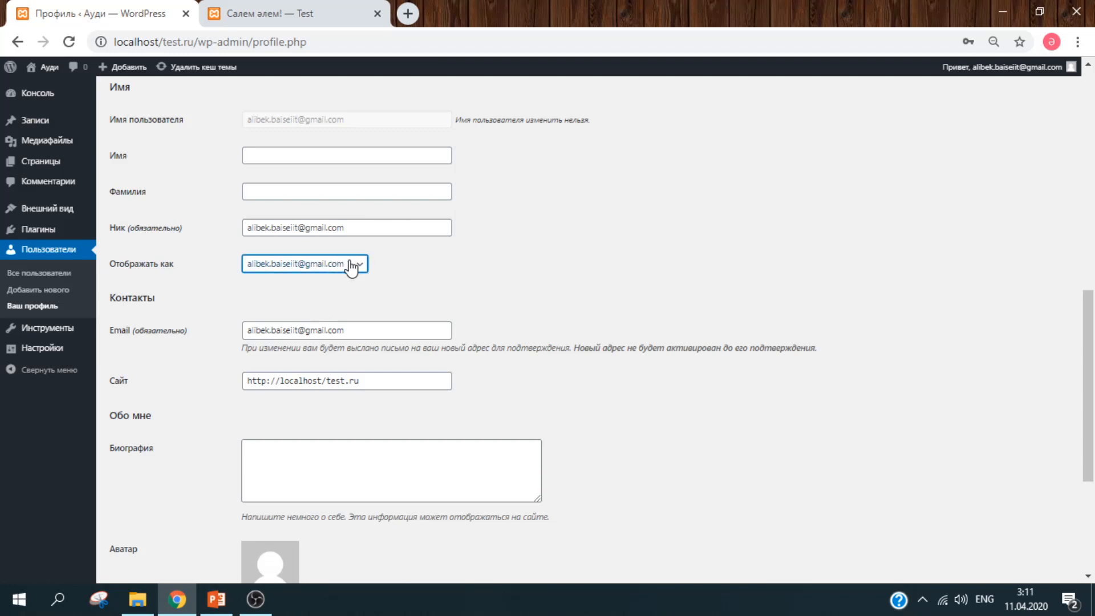
pyautogui.click(342, 161)
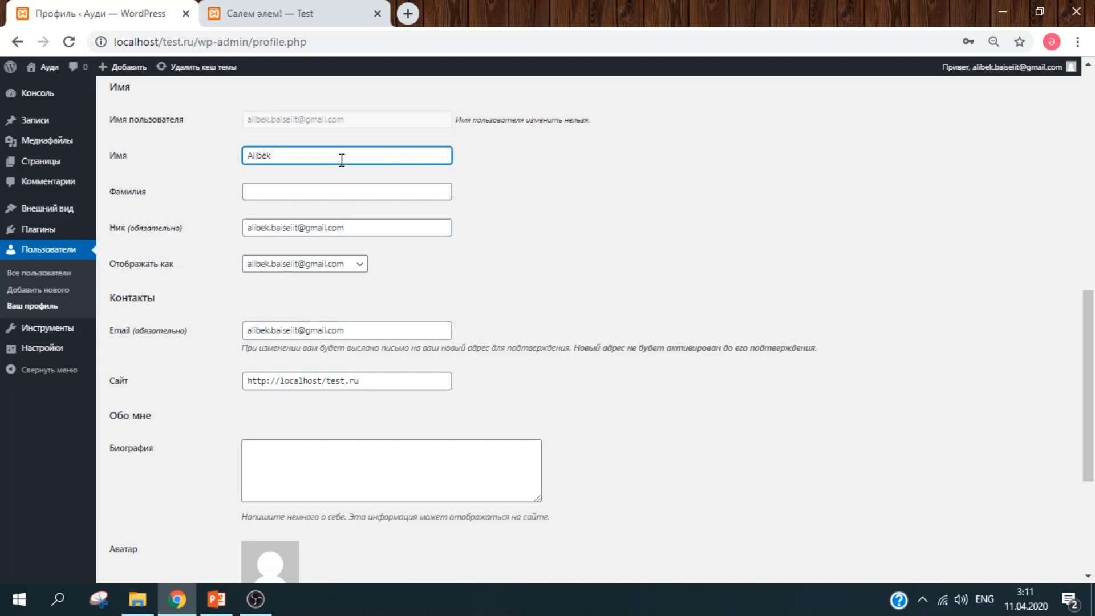
pyautogui.click(345, 263)
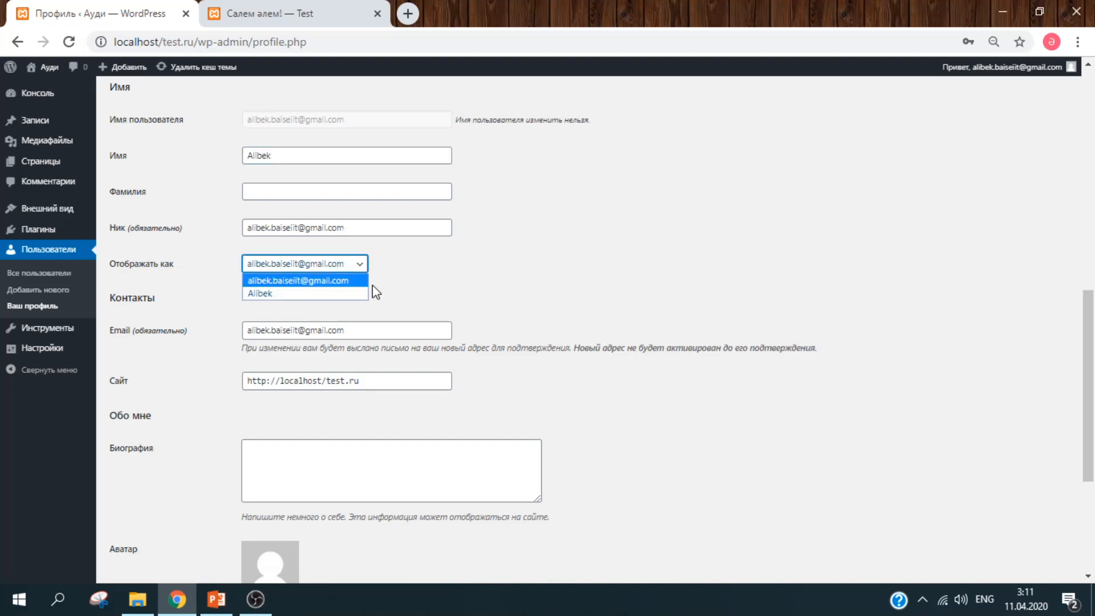
pyautogui.click(334, 295)
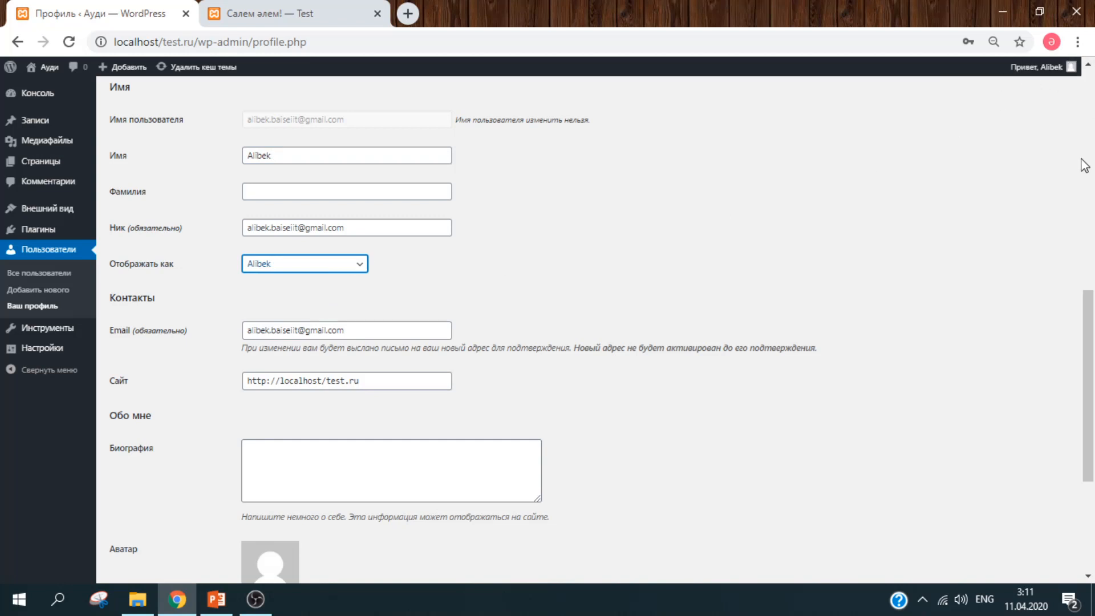
# - Look over the Email, Сайт and Биография fields without changing them
pyautogui.scroll(-2, 1093, 367)
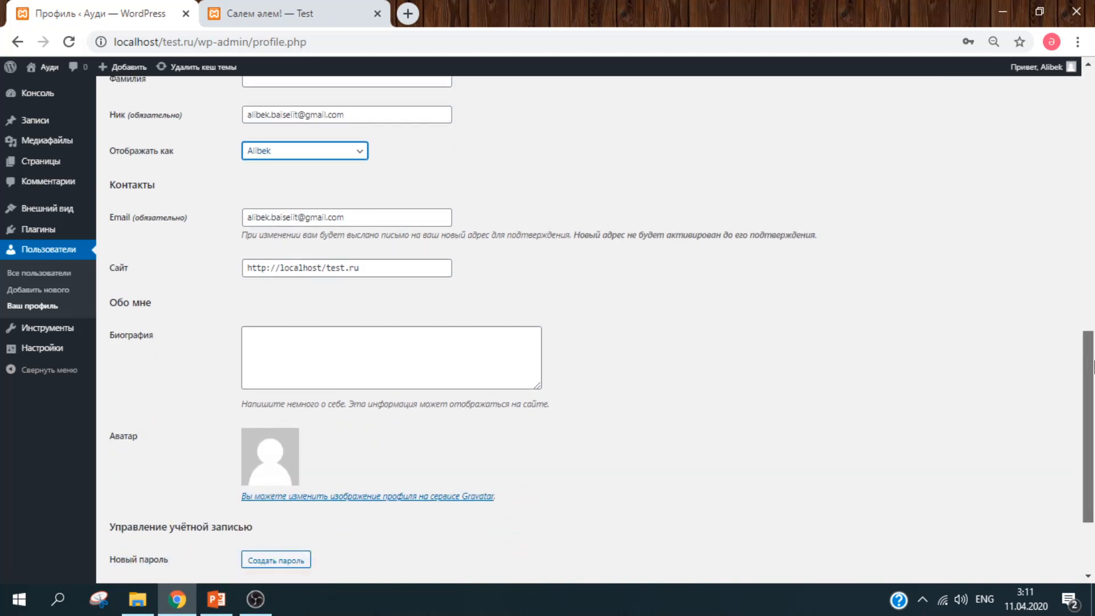
pyautogui.click(374, 220)
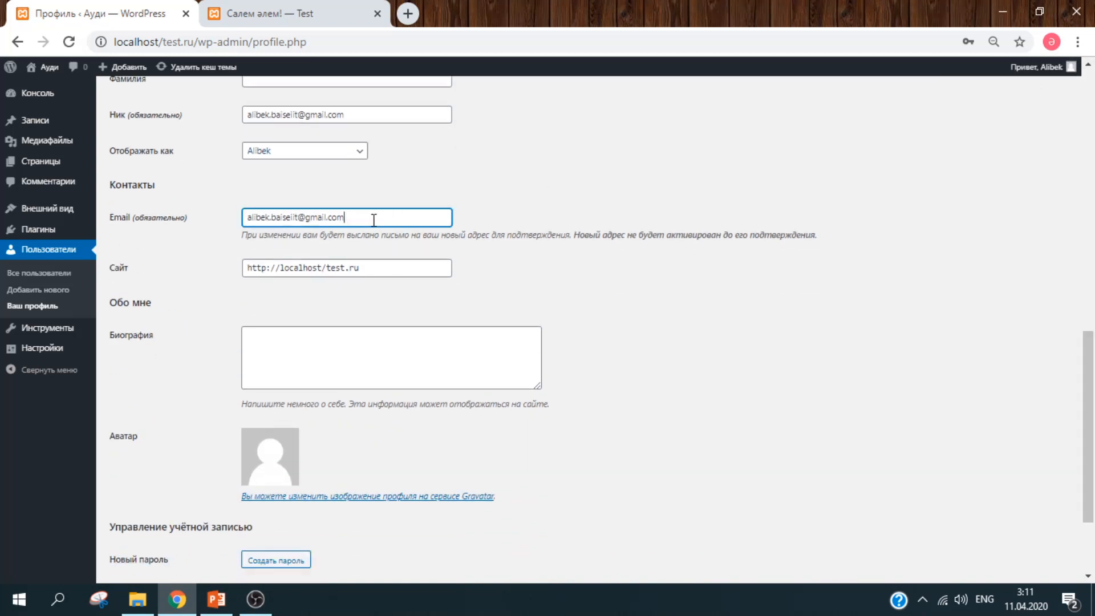
pyautogui.click(421, 260)
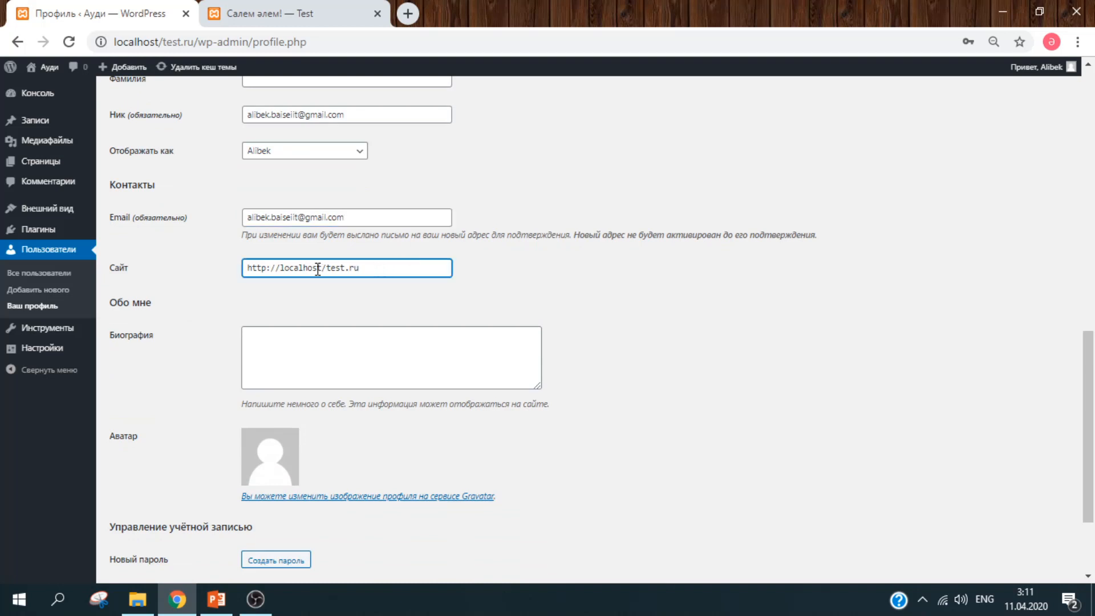
pyautogui.moveTo(374, 262); pyautogui.dragTo(247, 260)
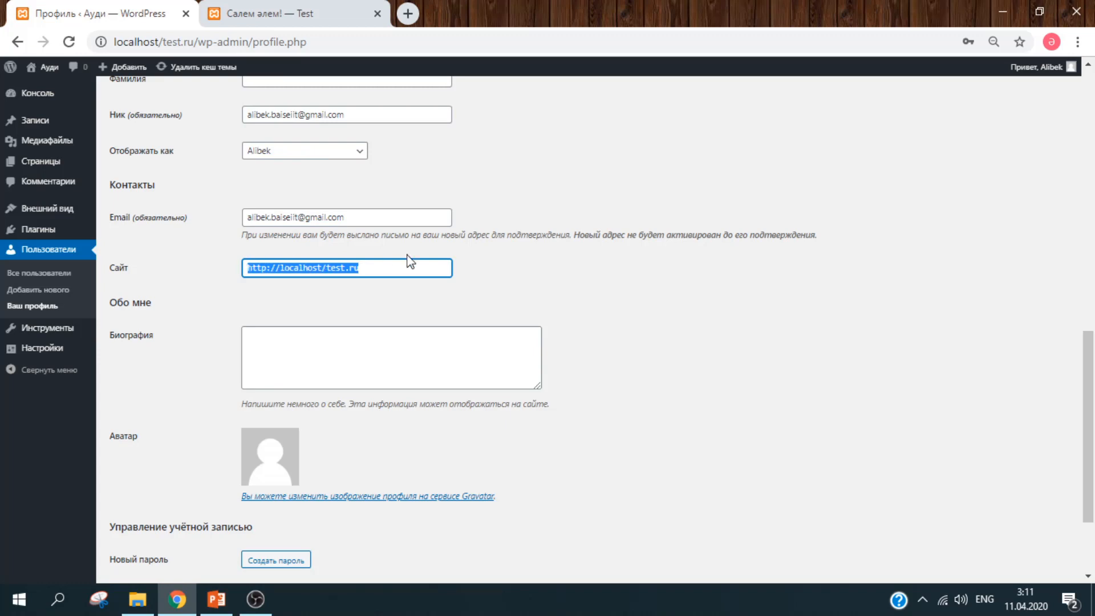
pyautogui.click(625, 281)
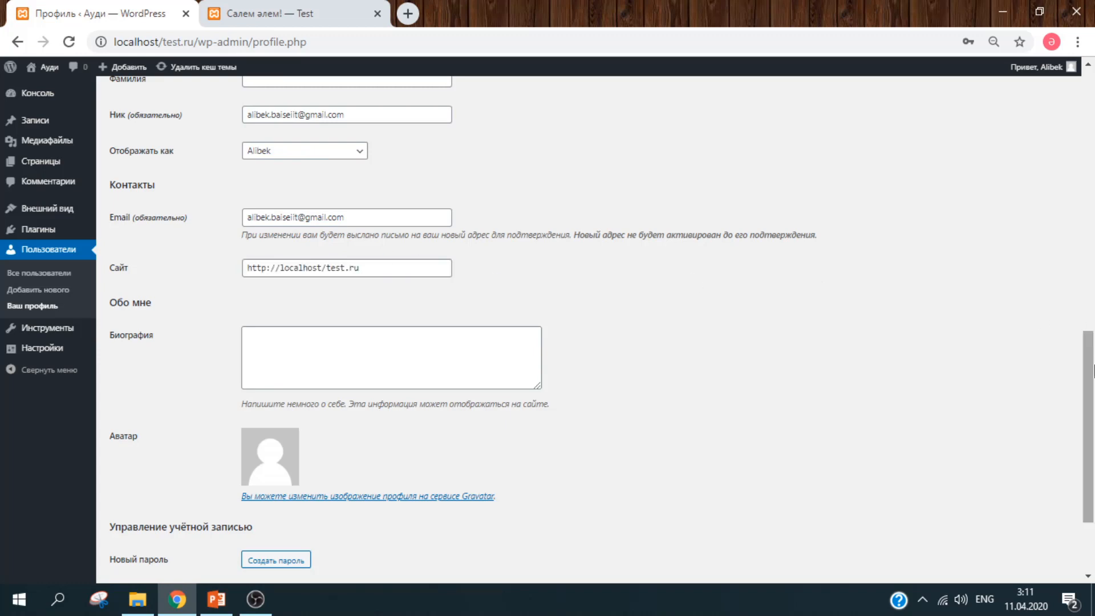
pyautogui.moveTo(1093, 371); pyautogui.dragTo(1093, 422)
pyautogui.click(398, 225)
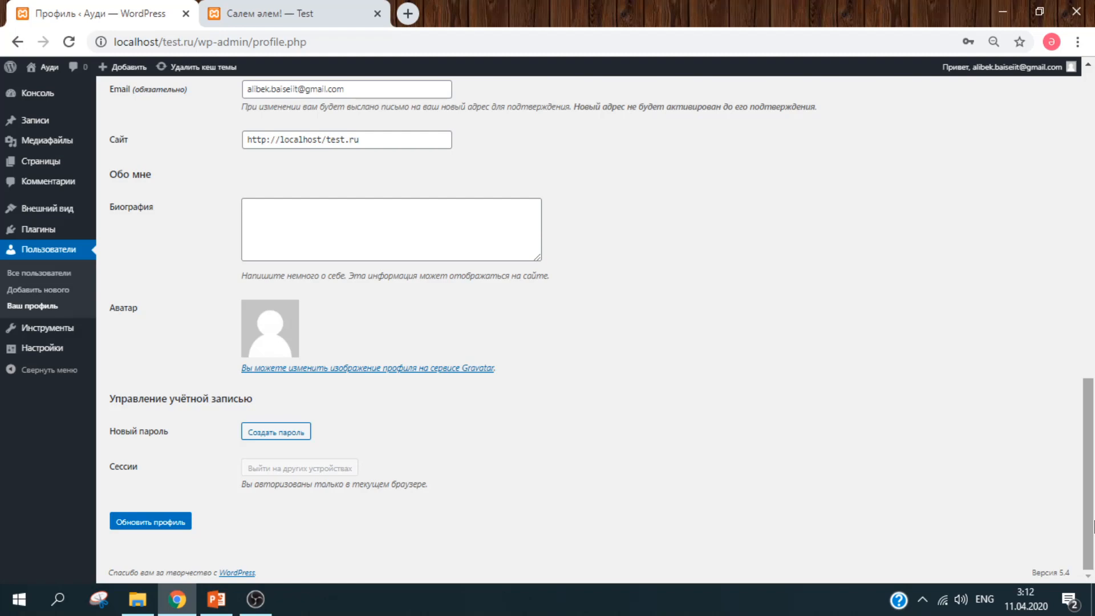
# - Load the Ауди home page in the front-end tab and scroll through the Салем әлем! post
pyautogui.click(288, 21)
pyautogui.moveTo(1093, 197); pyautogui.dragTo(1093, 144)
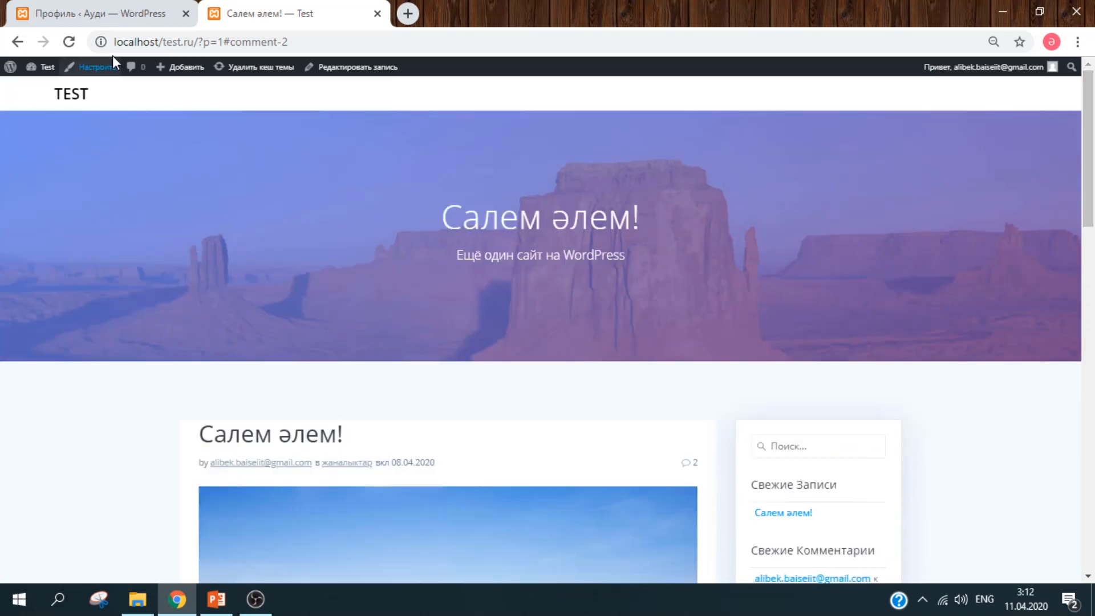
pyautogui.click(69, 99)
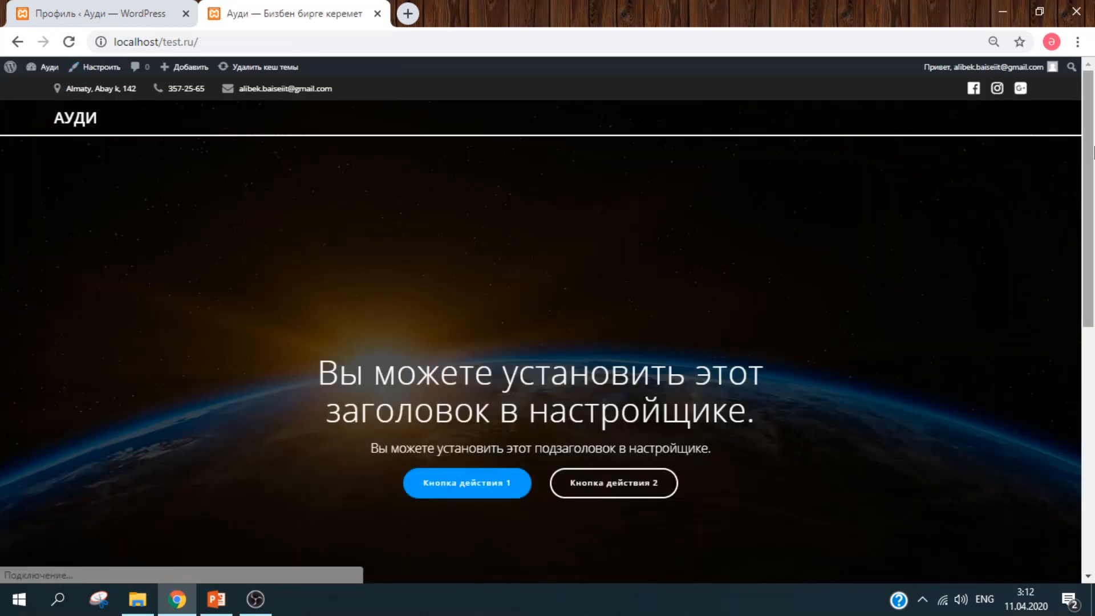
pyautogui.moveTo(1094, 158); pyautogui.dragTo(1088, 208)
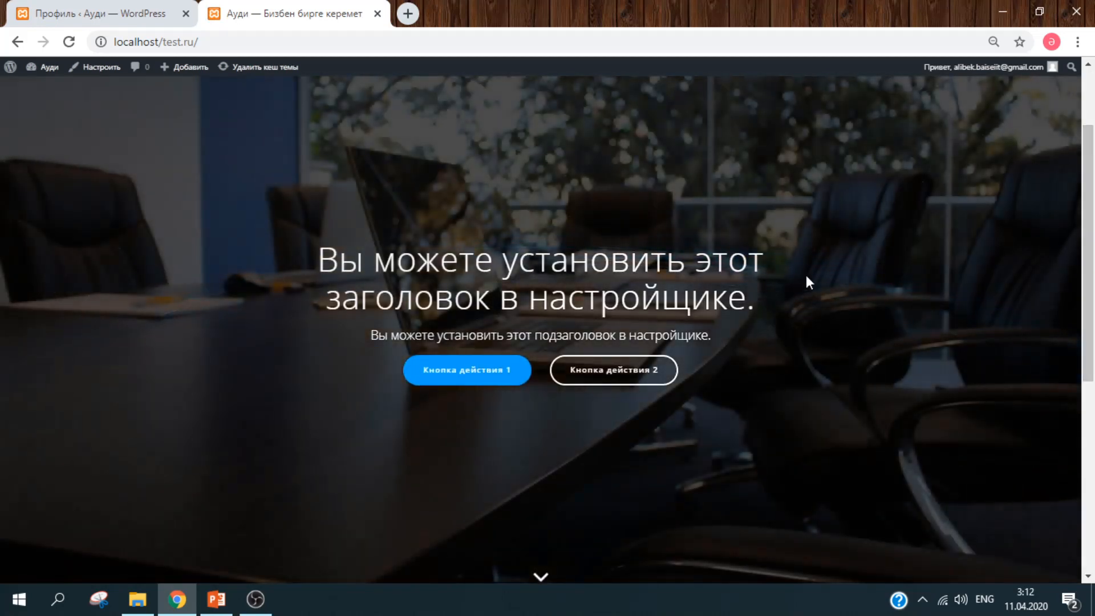
pyautogui.moveTo(1090, 271); pyautogui.dragTo(1090, 459)
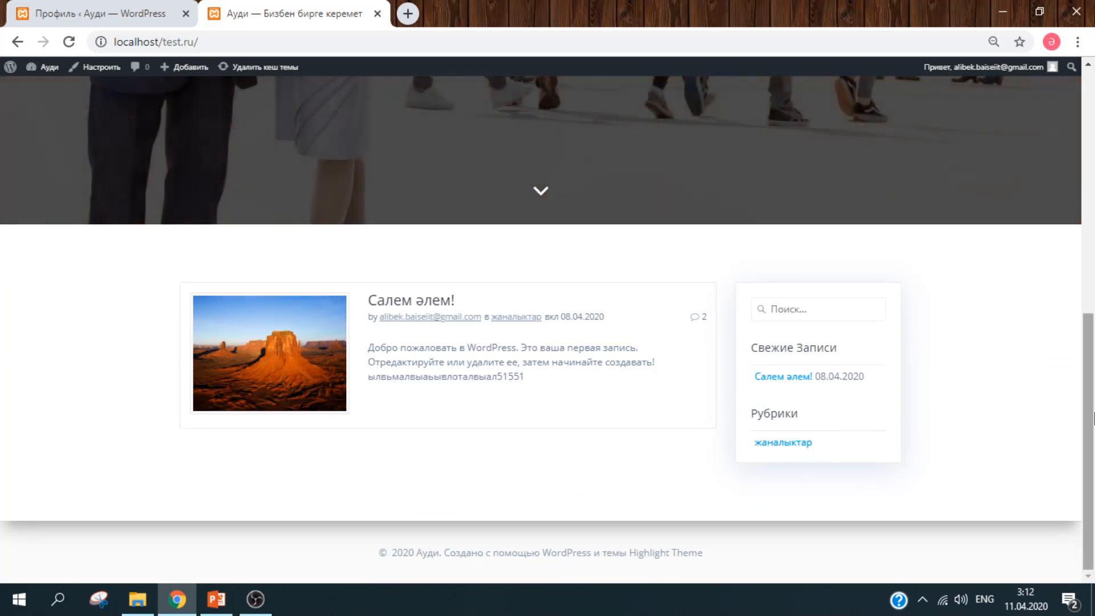
pyautogui.moveTo(1093, 417); pyautogui.dragTo(1094, 180)
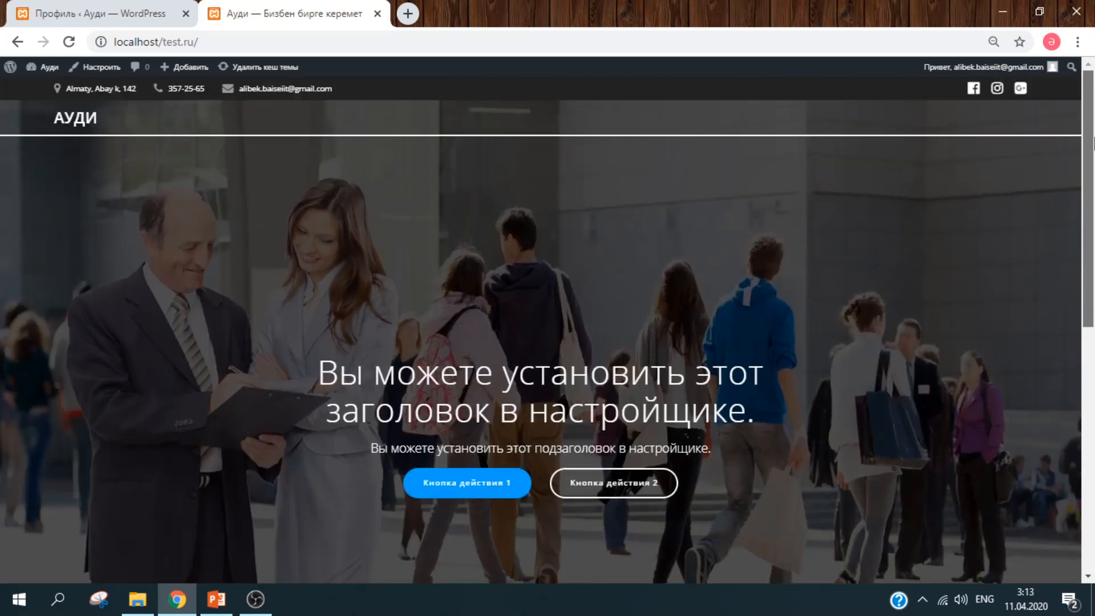